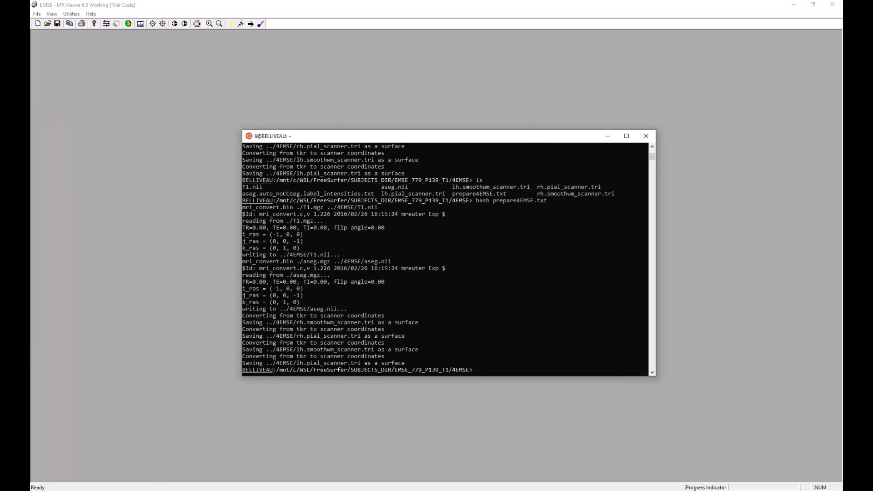
Switch to File Explorer, collapse the E: drive in the folder tree, and open the WSL folder on Local Disk (C:)
click(104, 490)
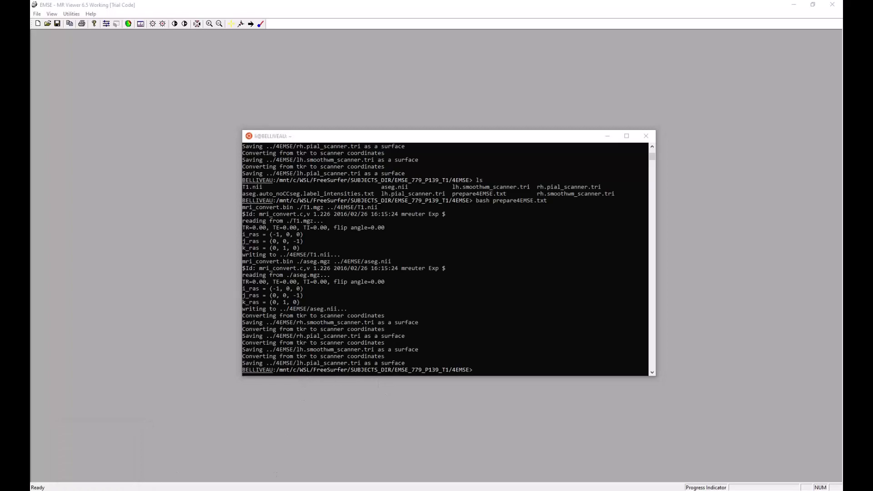
drag(583, 112, 511, 62)
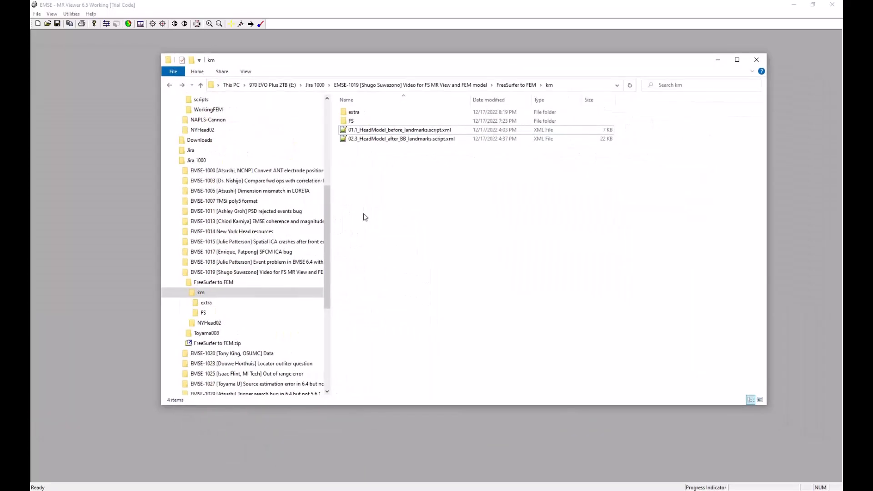
scroll(170, 218, up, 6)
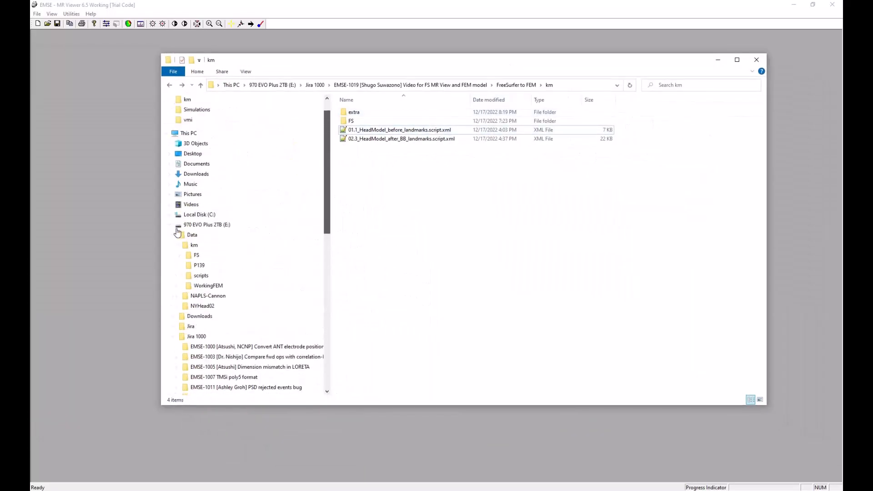
click(168, 224)
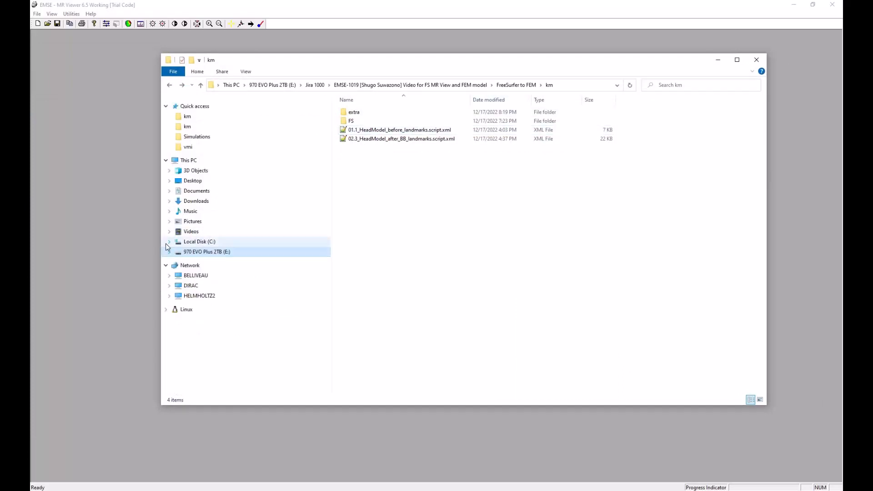
click(169, 243)
click(172, 366)
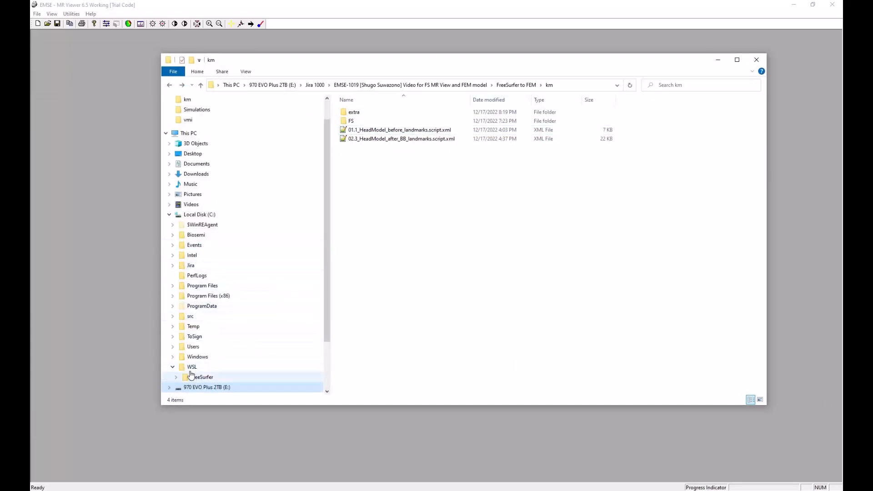
click(195, 368)
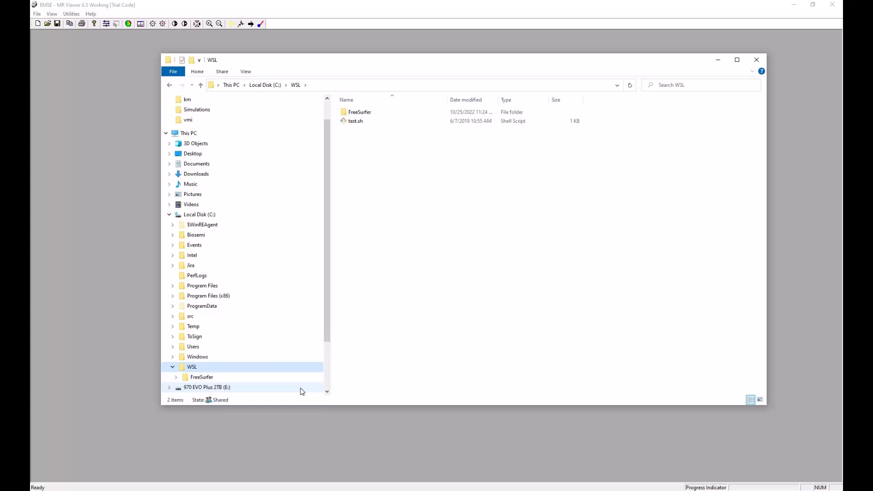
Open the 4EMSE folder of subject EMSE_779_P139_T1 within FreeSurfer's SUBJECTS_DIR
drag(329, 308, 174, 383)
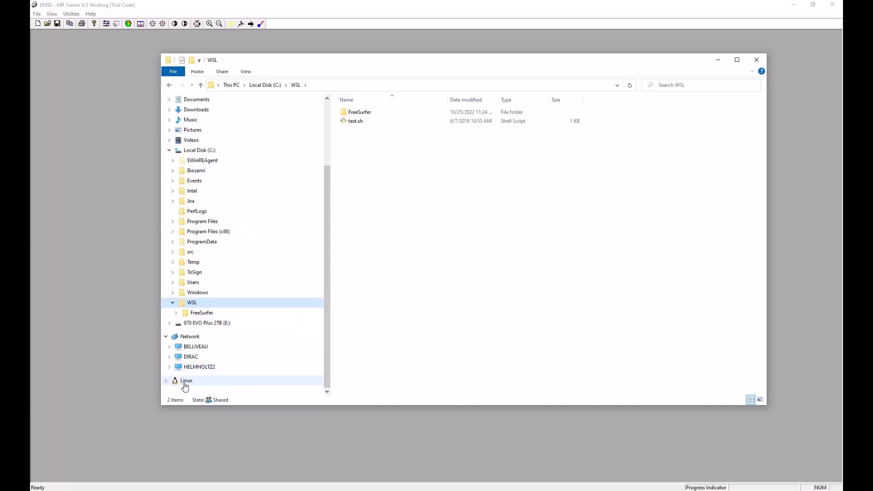
click(202, 317)
click(359, 115)
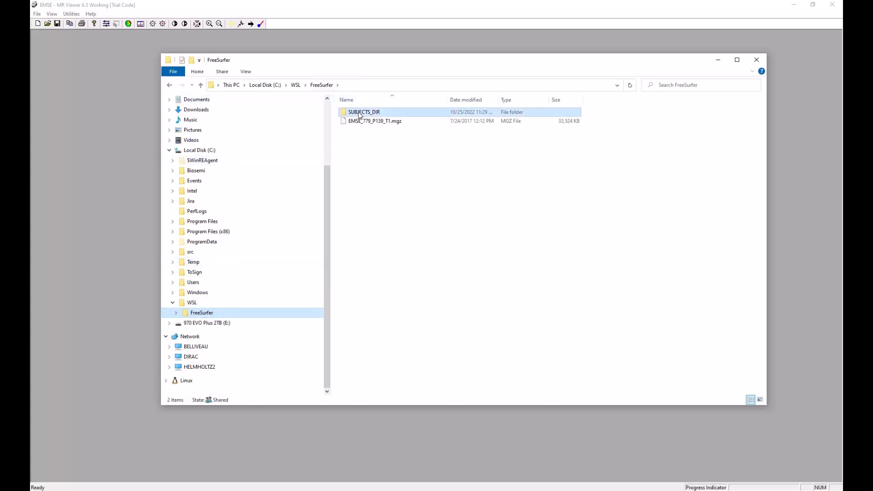
double_click(359, 115)
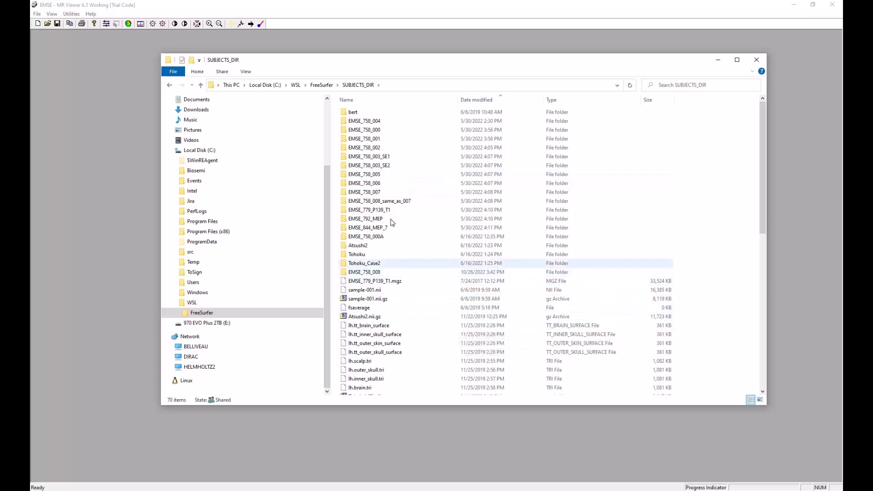
double_click(367, 210)
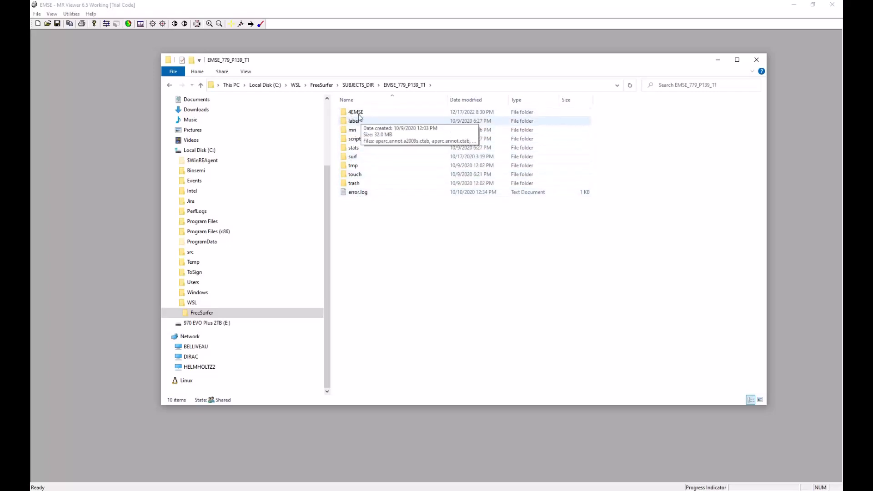
mouse_move(369, 118)
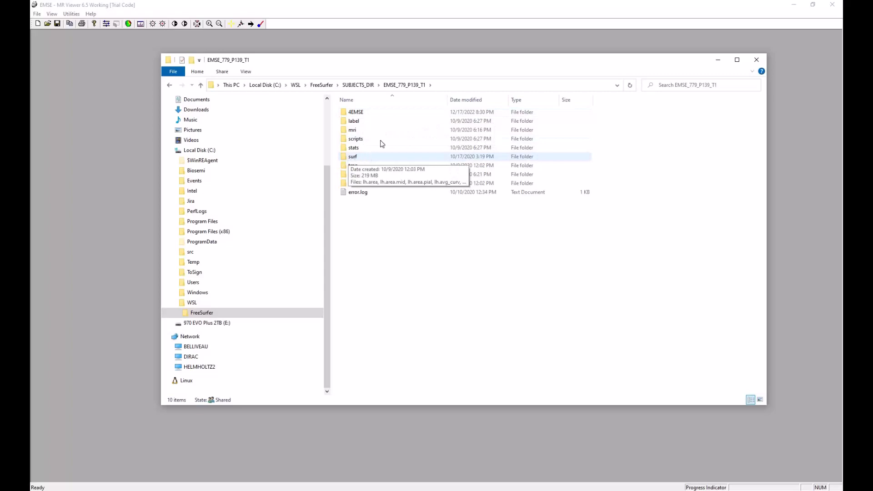
double_click(364, 111)
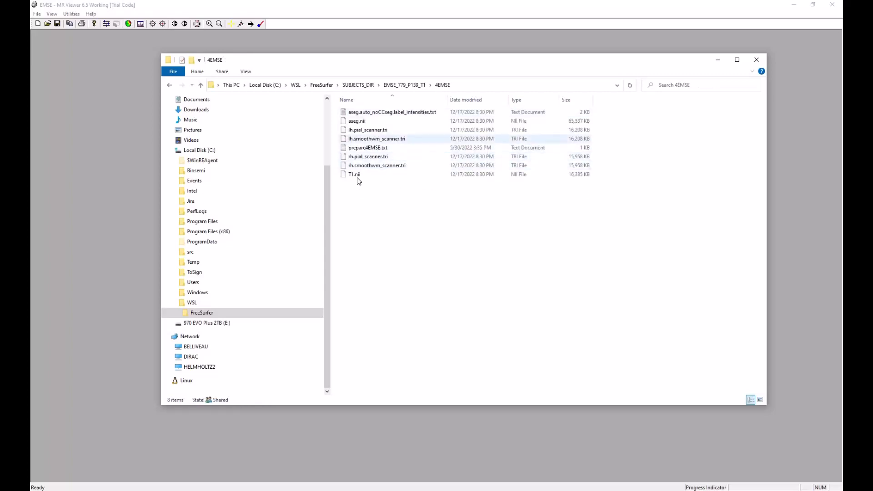
Delete every file in the 4EMSE folder except prepare4EMSE.txt
drag(362, 173, 369, 141)
ctrl+click(368, 140)
ctrl+click(362, 130)
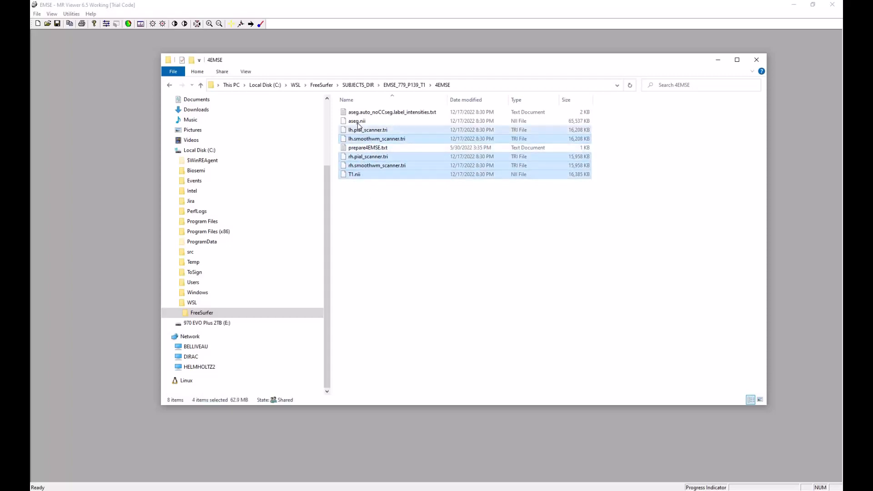
ctrl+click(358, 121)
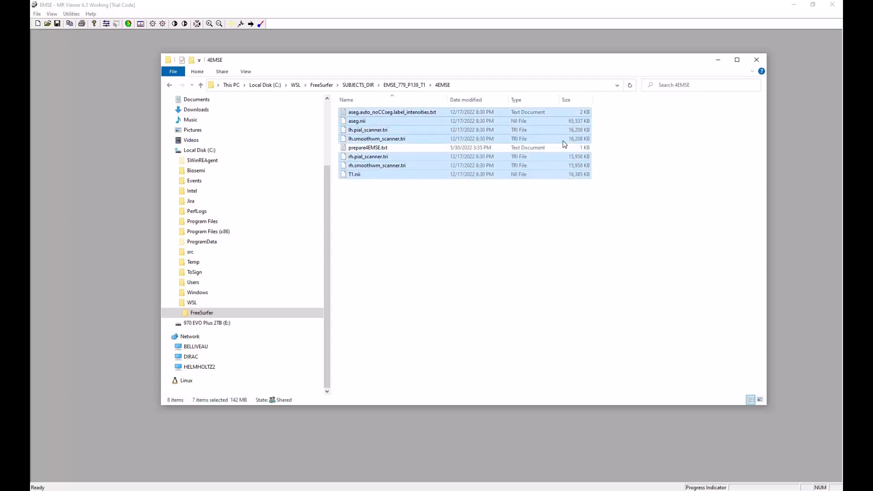
key(Delete)
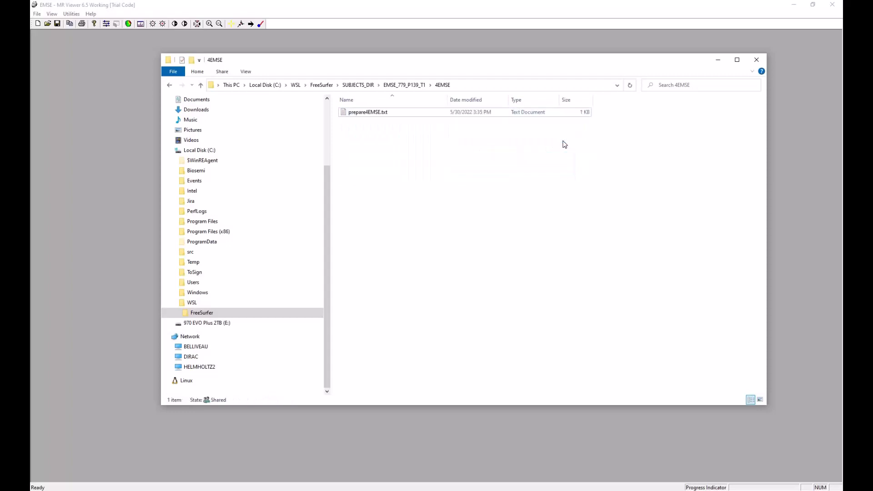
Open prepare4EMSE.txt in Notepad++ to review its FreeSurfer conversion commands, and put the editor away
right_click(374, 117)
click(425, 176)
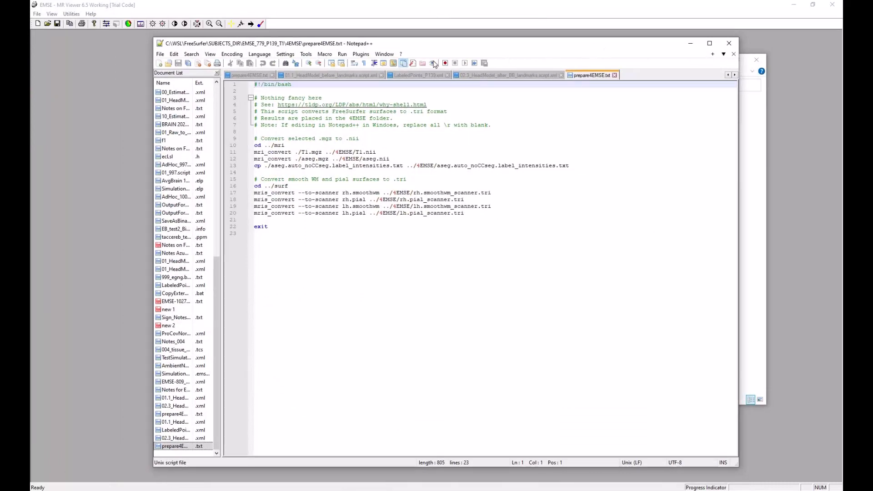
drag(602, 45, 30, 53)
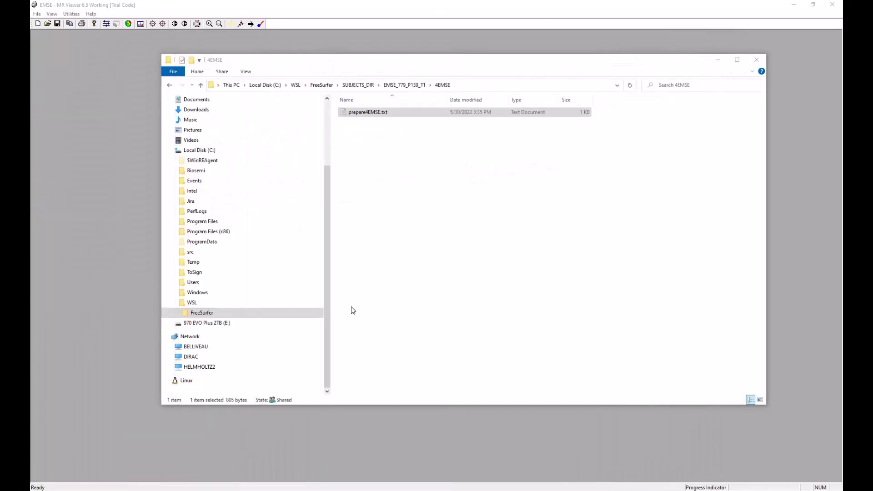
Switch to the Ubuntu terminal, rerun "bash prepare4EMSE.txt", and minimize the terminal to show the 4EMSE folder
key(alt+Tab)
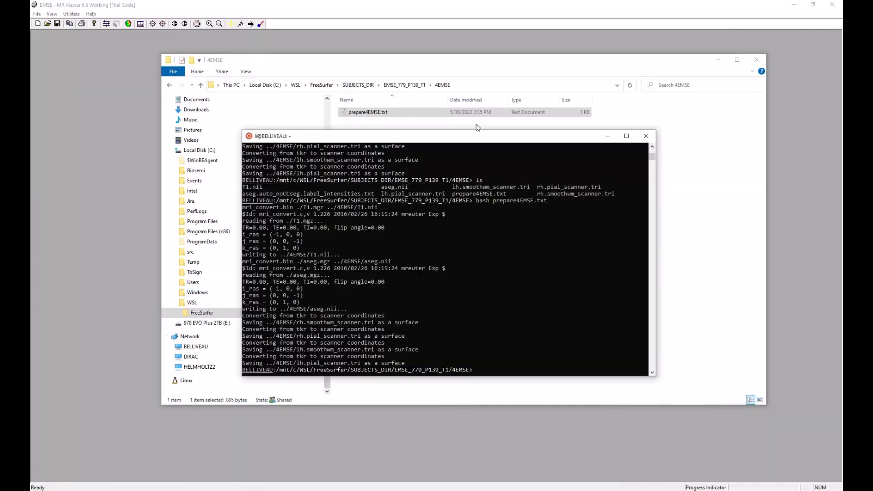
drag(467, 137, 465, 178)
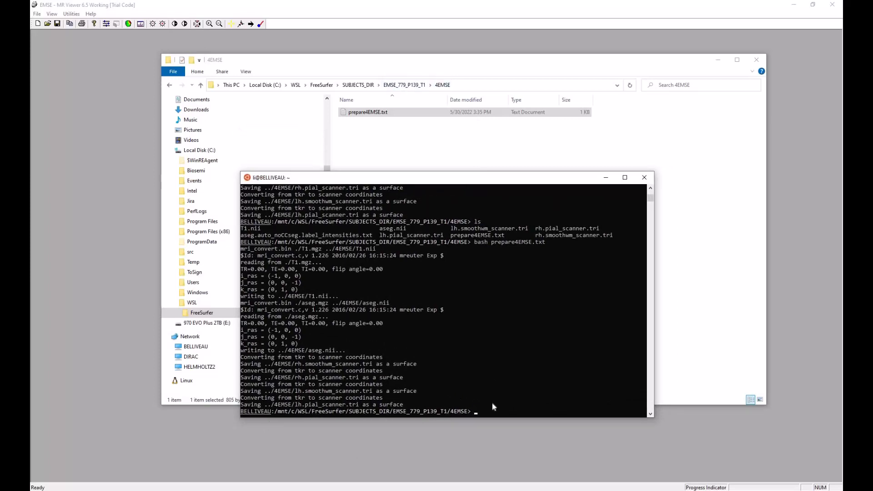
key(Up)
key(Return)
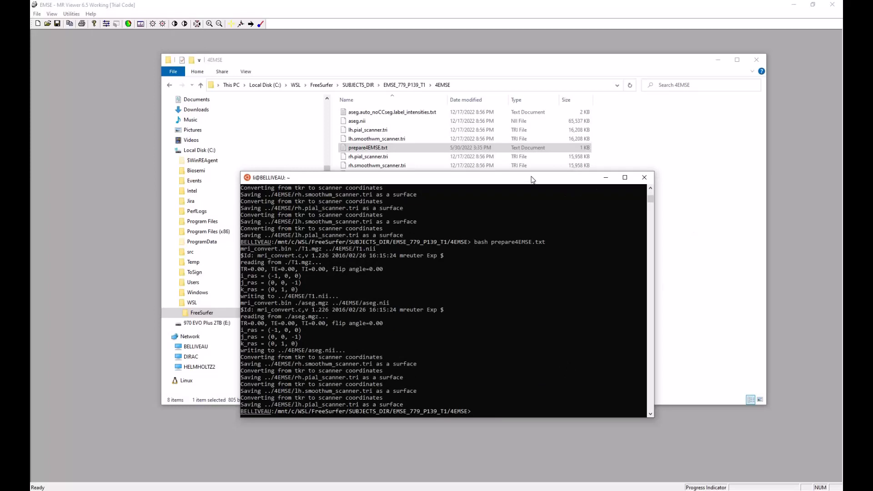
drag(533, 179, 493, 220)
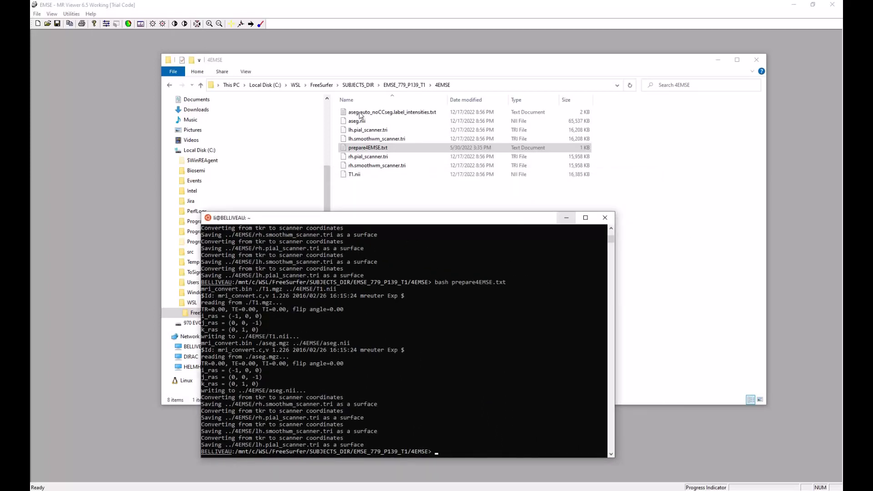
click(567, 217)
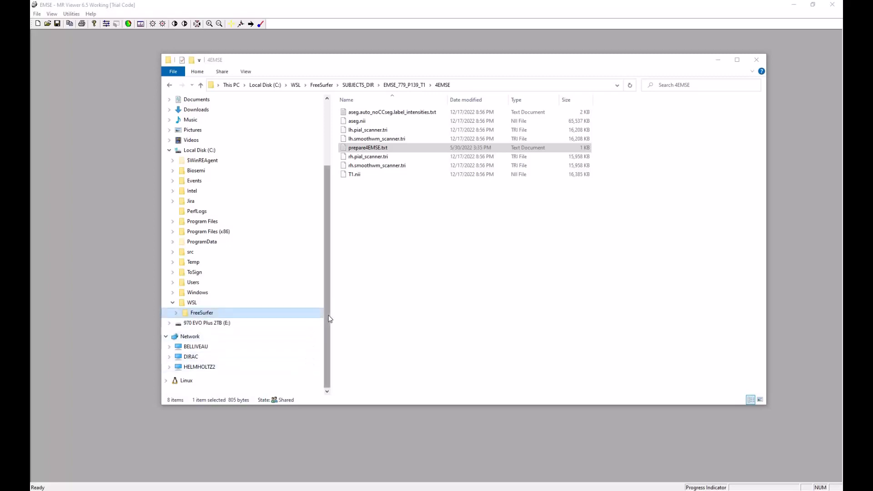
Expand the 970 EVO Plus 2TB (E:) drive and open the FreeSurfer to FEM folder inside the EMSE-1019 folder
click(330, 357)
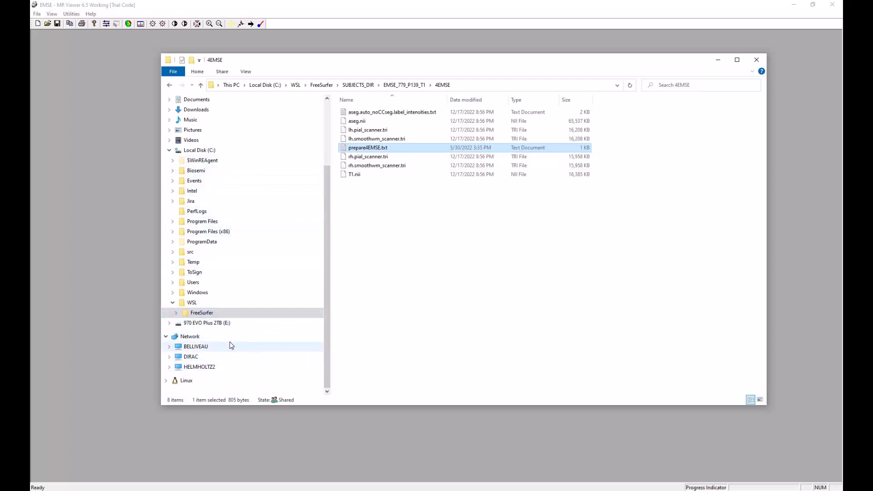
click(170, 323)
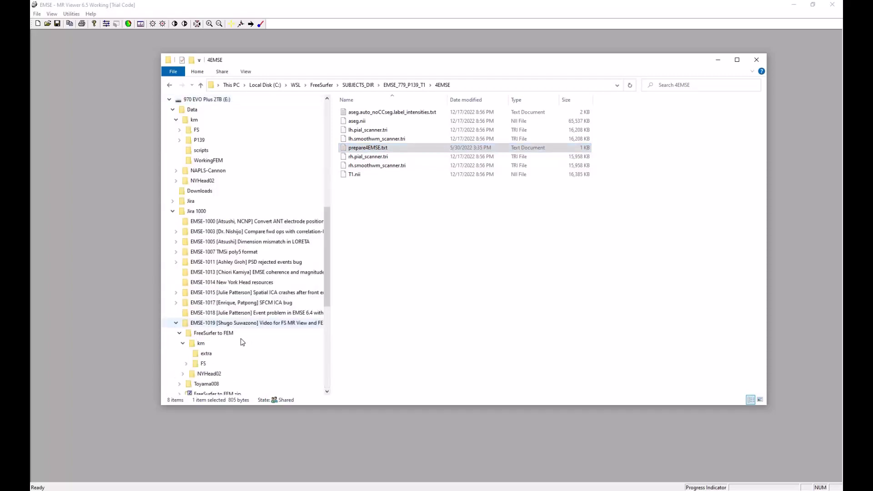
click(221, 335)
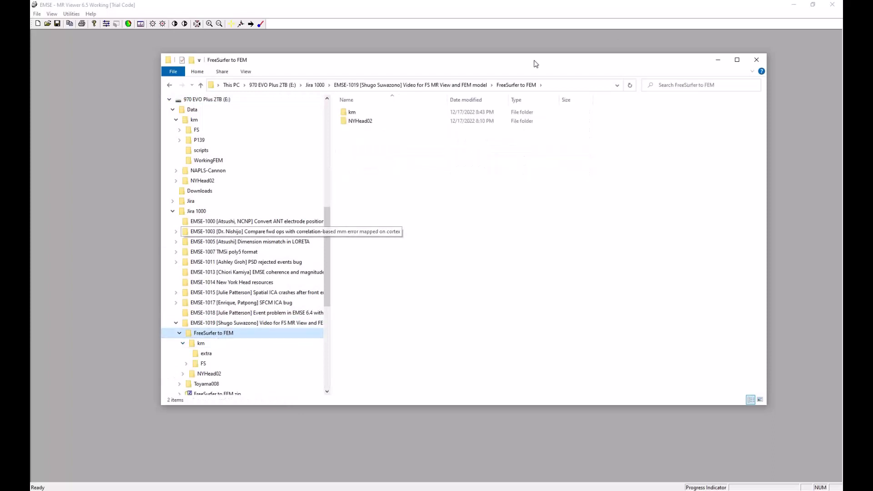
click(461, 87)
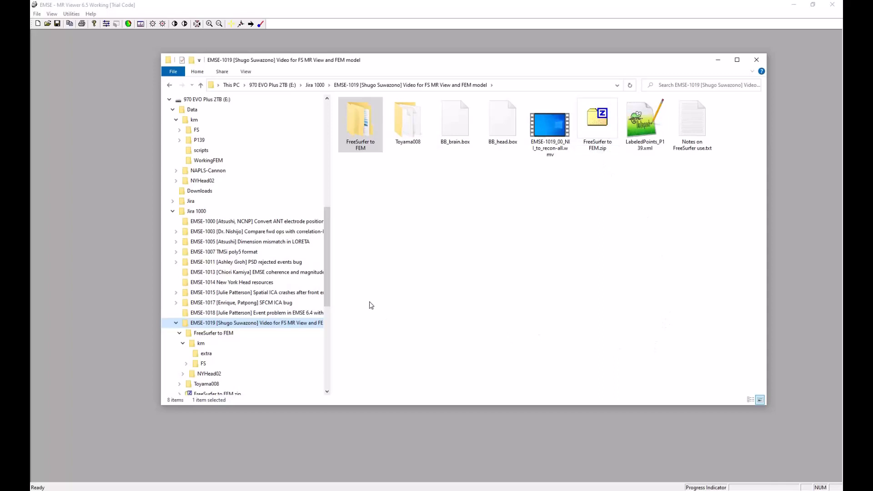
double_click(358, 129)
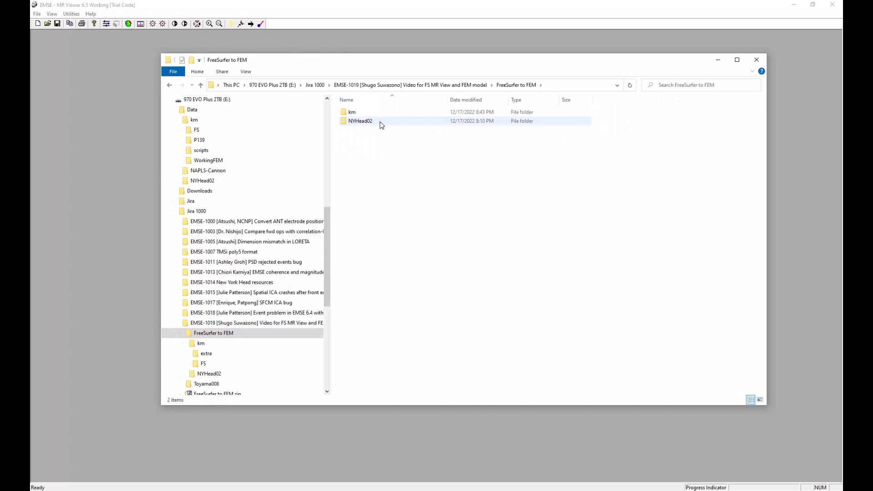
Open the 4EMSE folder under km, FS and km-P139, and bring the Ubuntu terminal back to the front
mouse_move(348, 126)
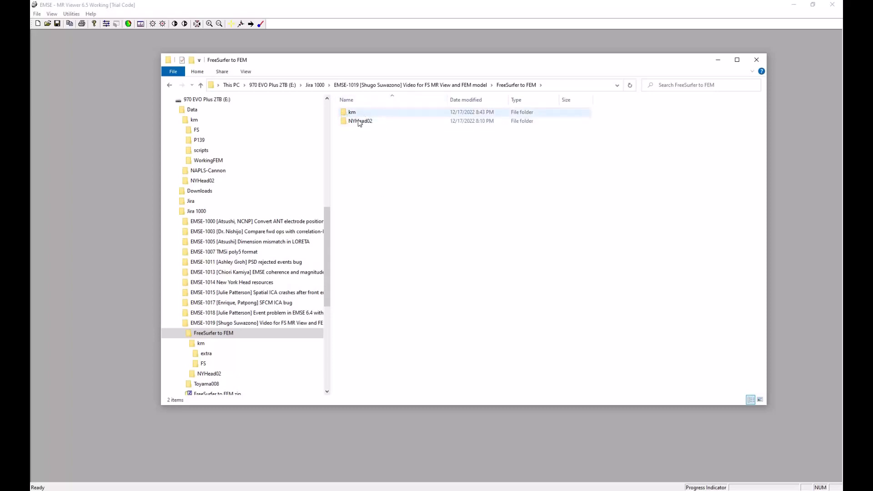
mouse_move(417, 121)
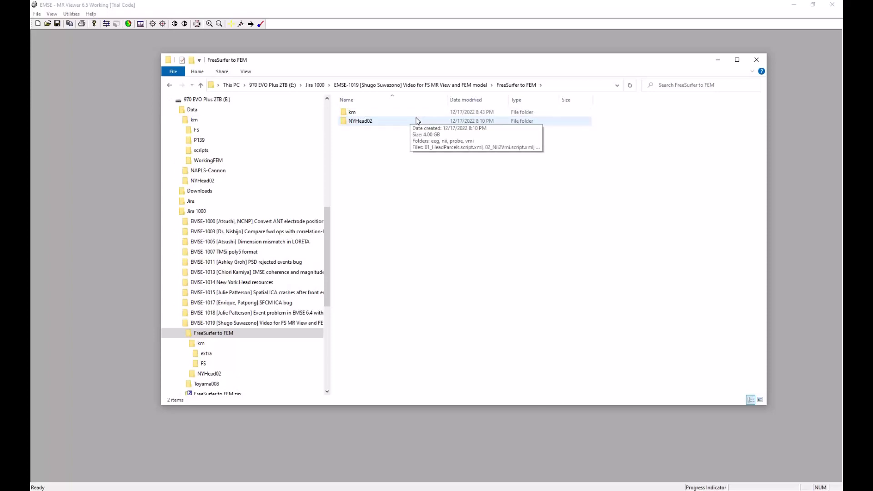
double_click(353, 113)
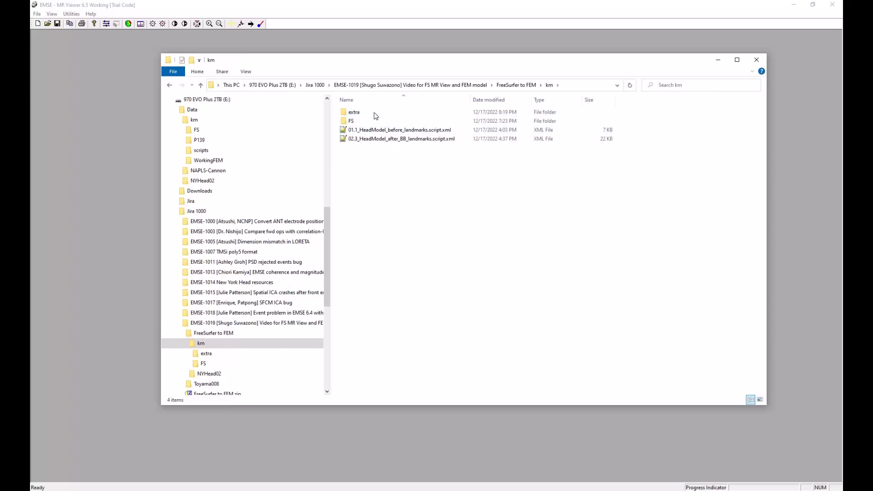
mouse_move(376, 118)
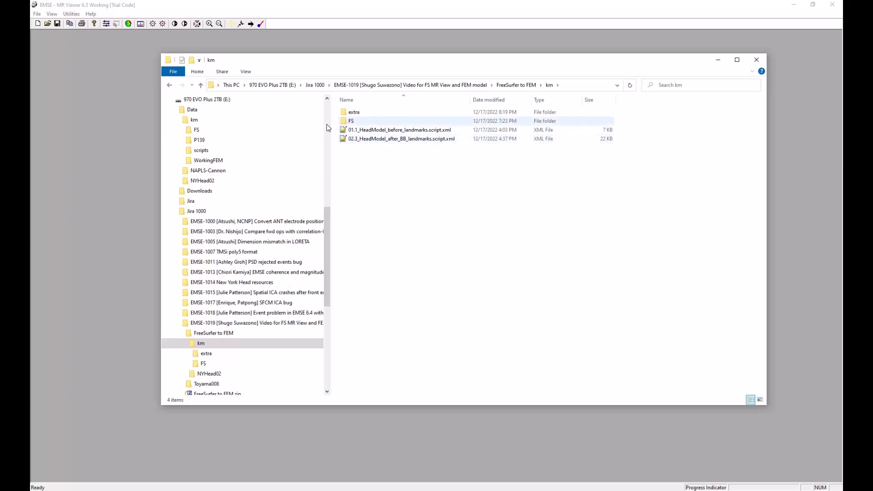
double_click(351, 124)
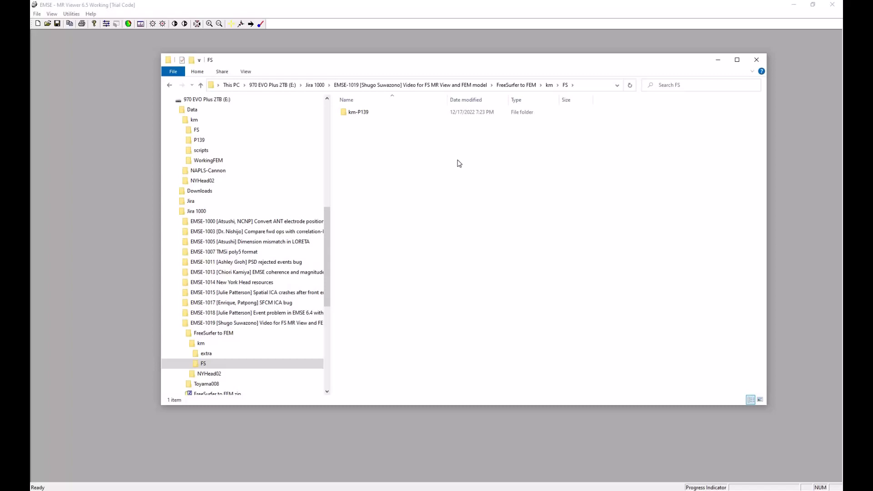
double_click(359, 114)
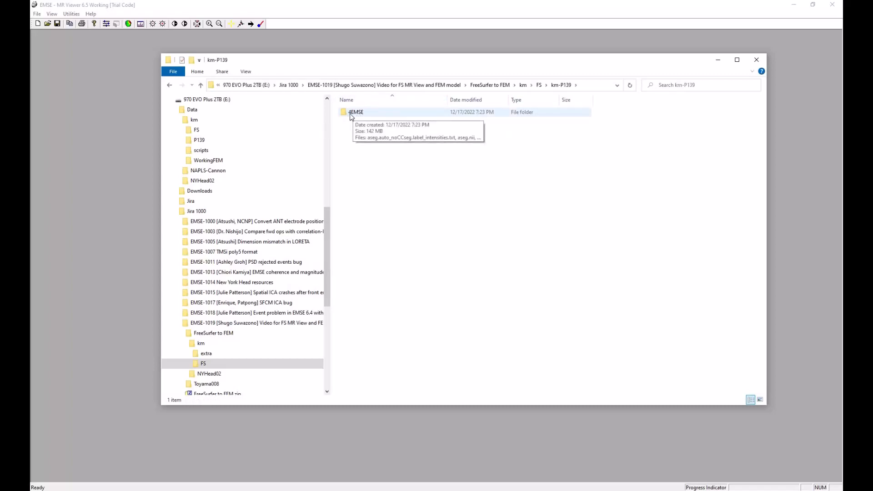
double_click(352, 116)
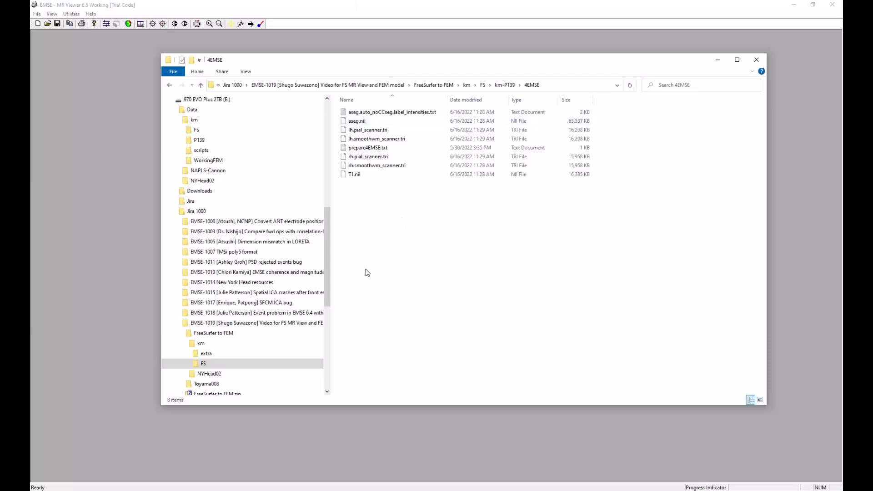
key(alt+Tab)
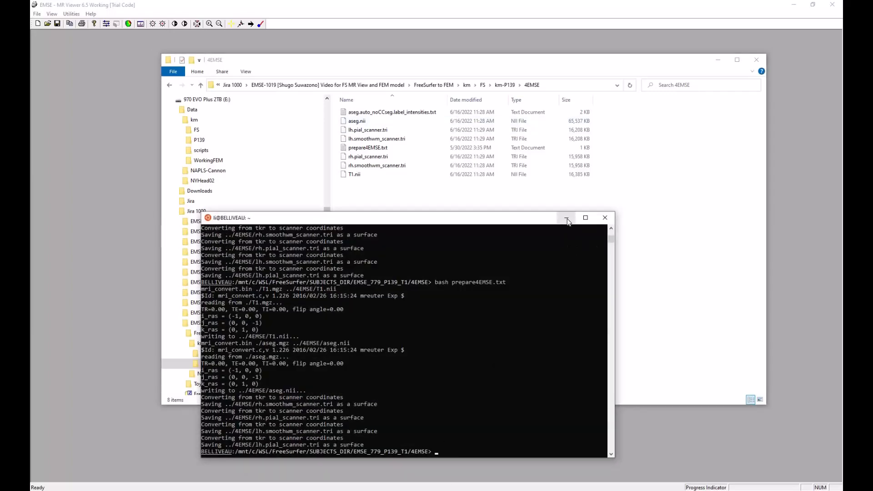
Put the Ubuntu terminal away, go back up from 4EMSE to the FreeSurfer to FEM folder, and move the file window aside
click(567, 220)
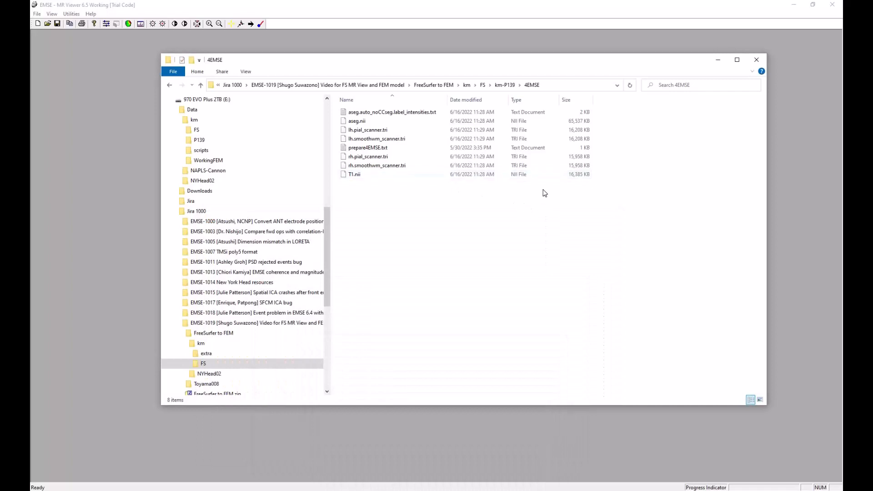
click(505, 85)
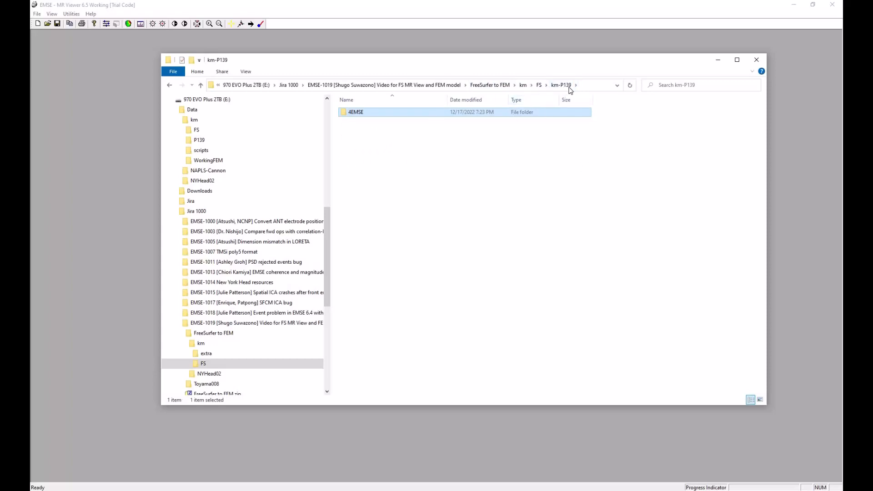
click(539, 87)
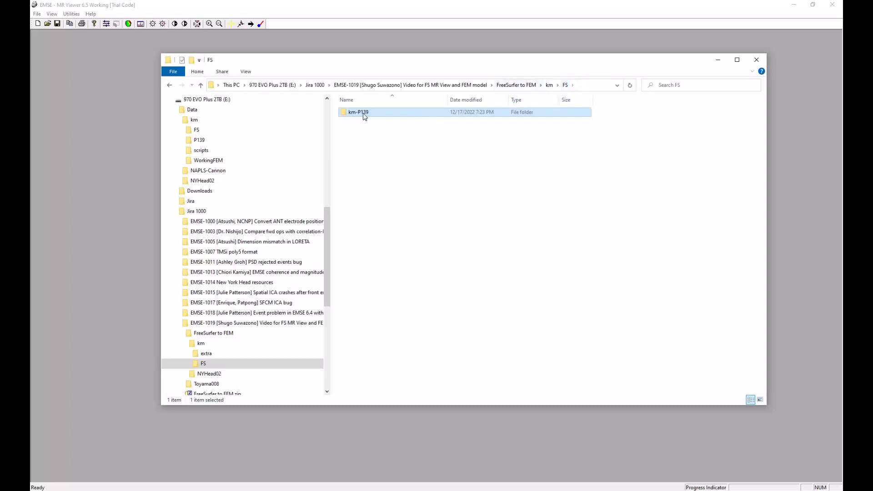
click(512, 86)
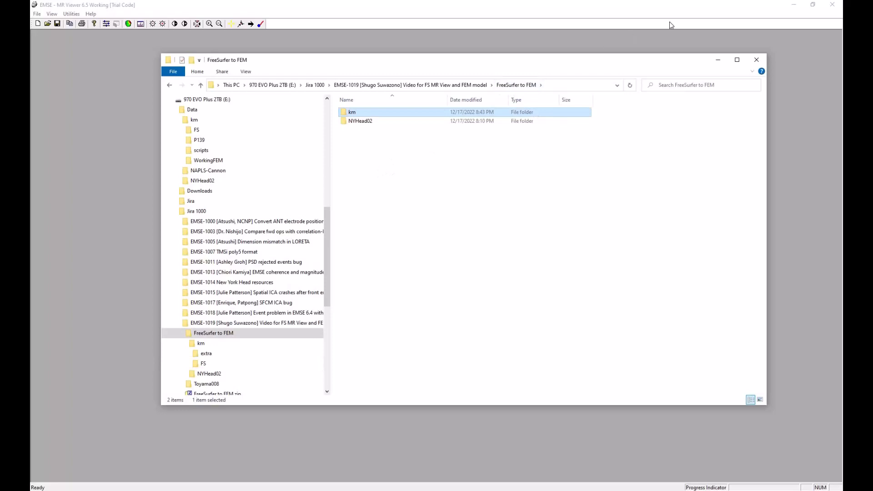
drag(547, 64, 32, 64)
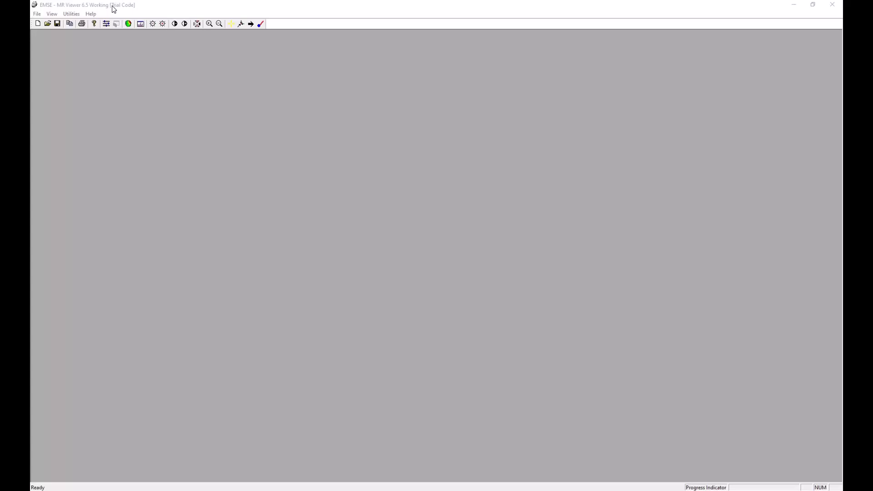
Create a new workspace in EMSE MR Viewer and save it as FS2FEM in the km folder
click(37, 14)
click(68, 60)
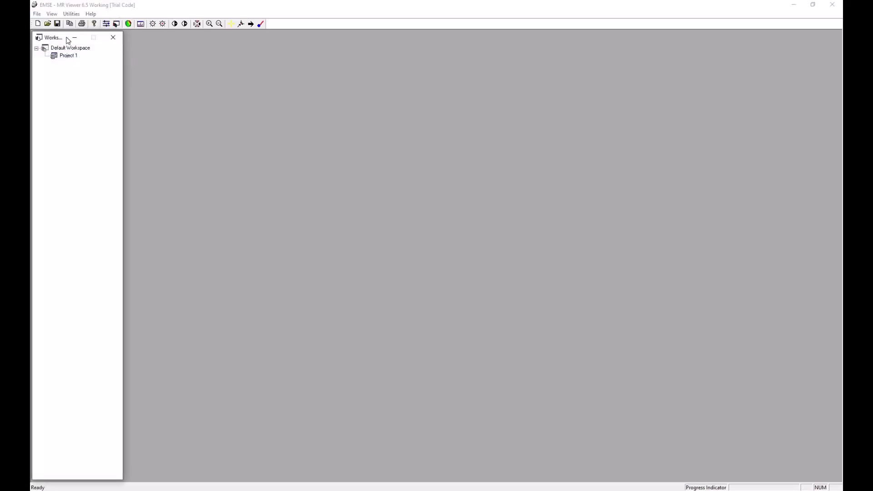
click(37, 14)
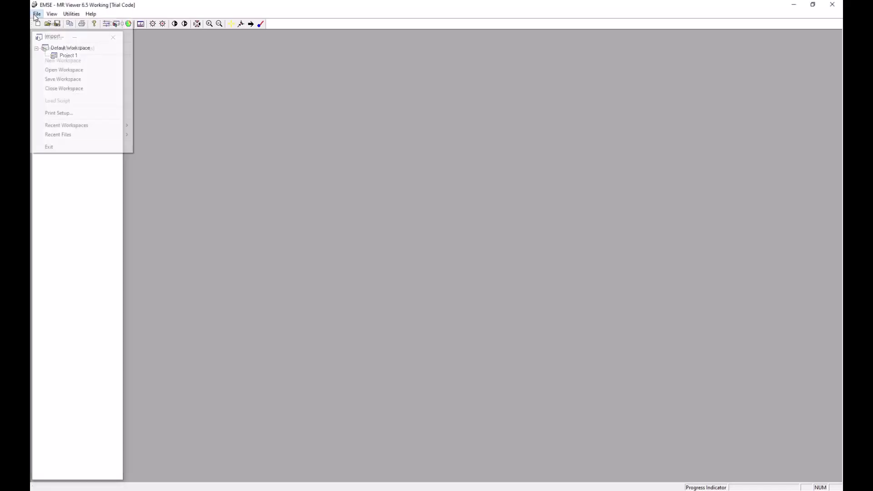
click(65, 80)
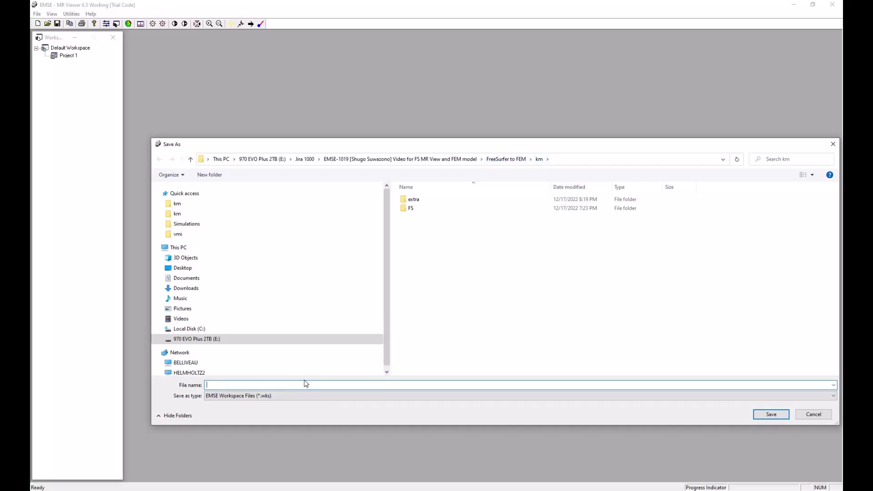
text(FS2FEM)
key(Return)
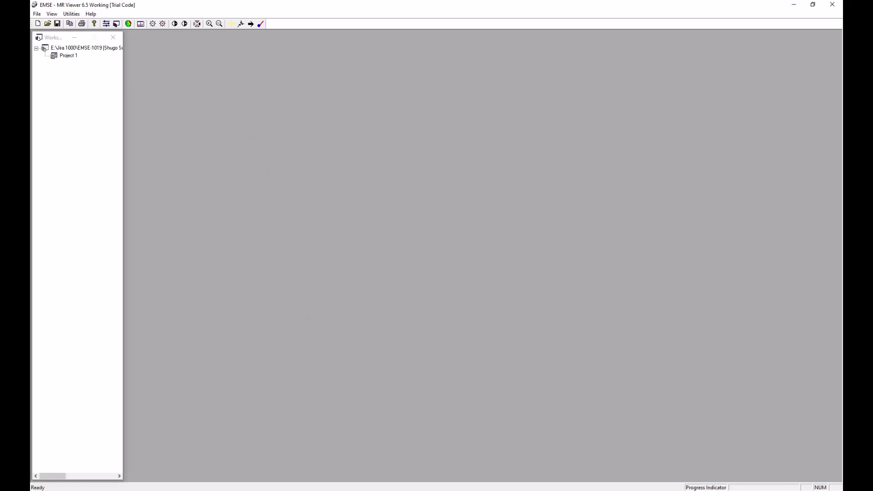
Open the km folder in File Explorer and open 01.1_HeadModel_before_landmarks.script.xml in Notepad++
drag(557, 96, 515, 89)
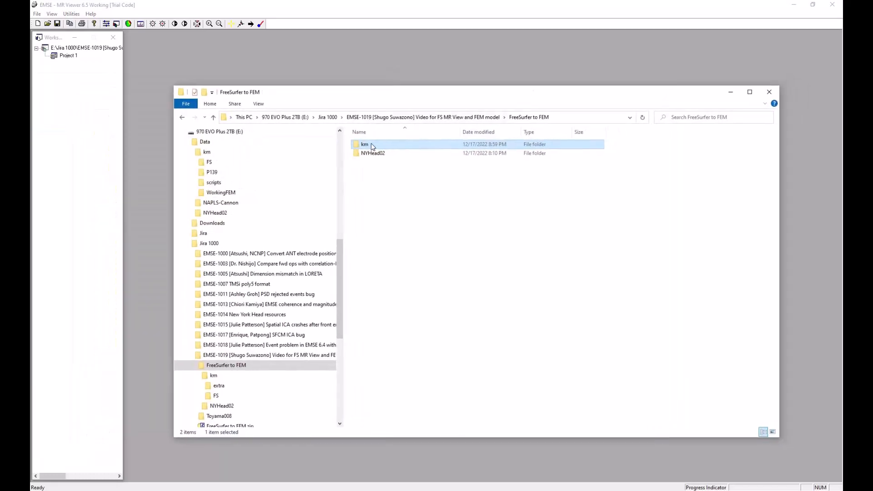
double_click(376, 145)
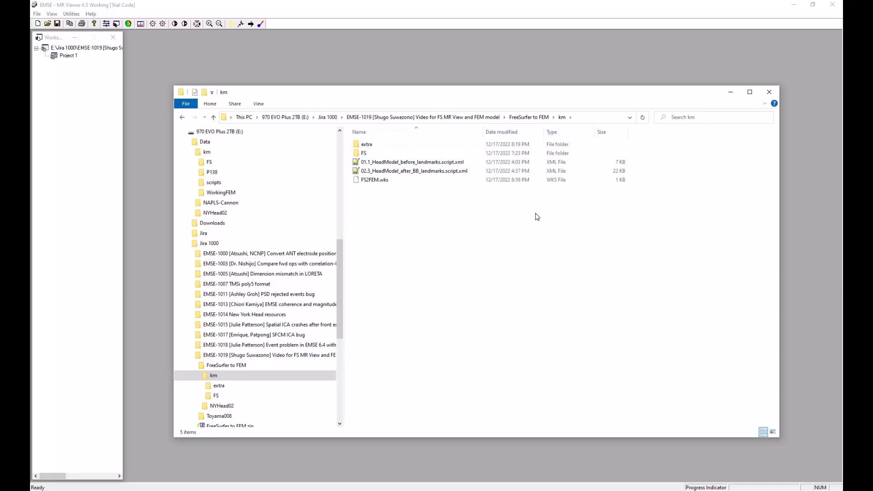
click(387, 163)
right_click(387, 164)
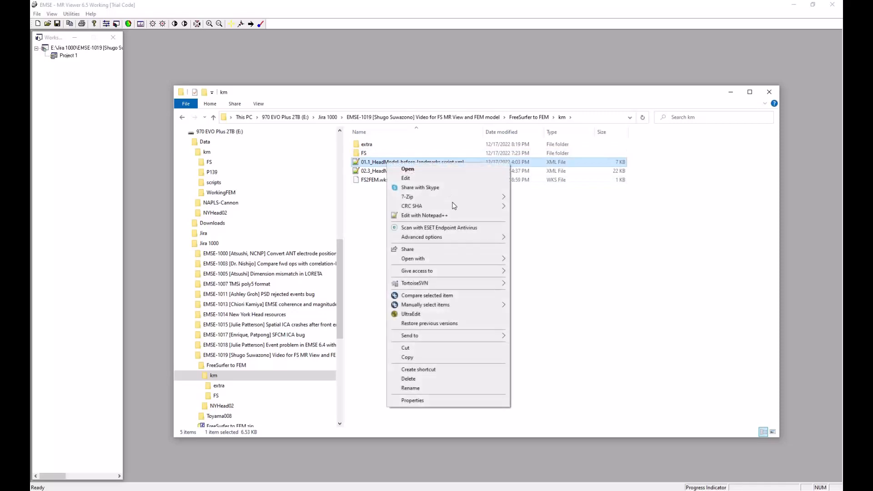
click(423, 215)
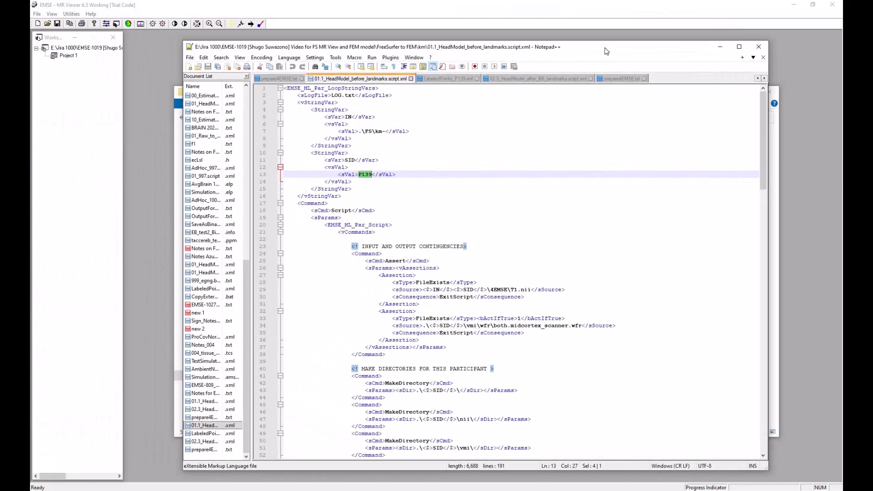
drag(606, 51, 603, 51)
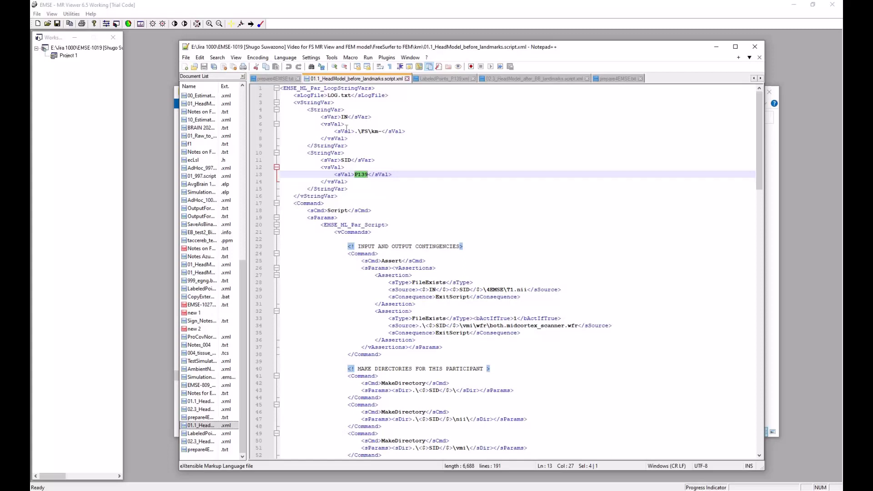
Review the script's IN variable, compare its path with the contents of the FS folder, and return to the script
click(330, 118)
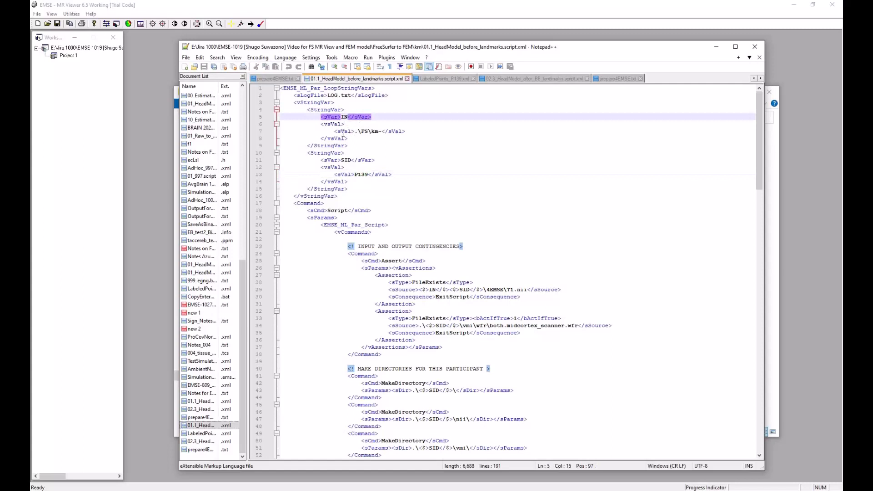
click(343, 132)
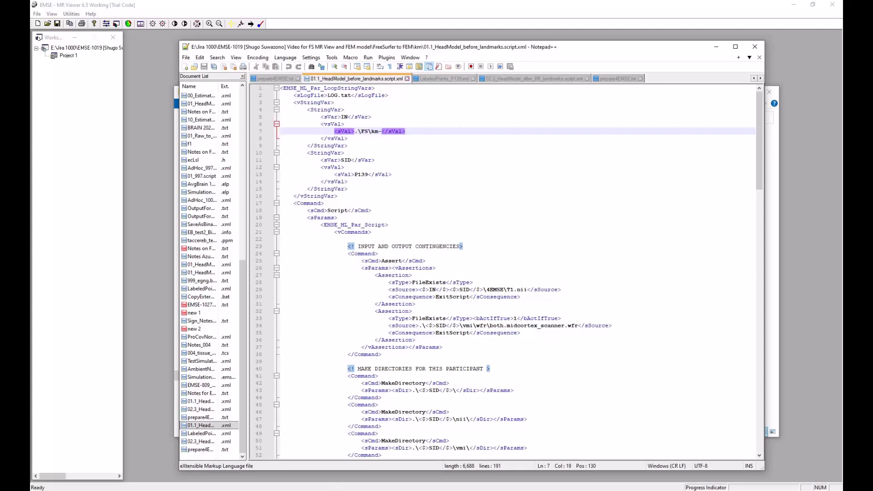
key(alt+Tab)
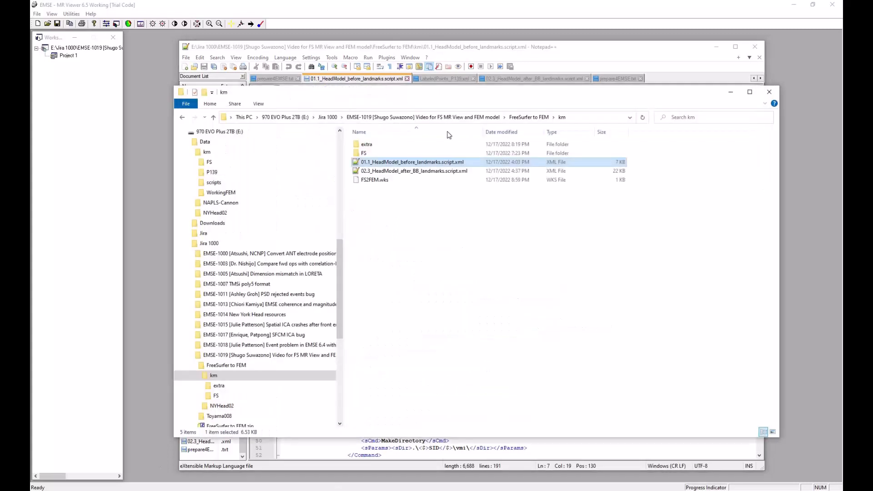
click(368, 153)
double_click(383, 150)
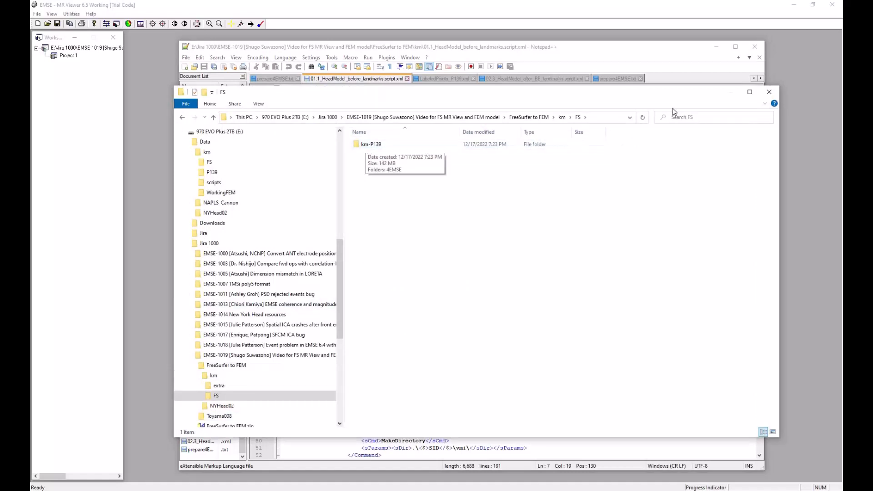
click(731, 92)
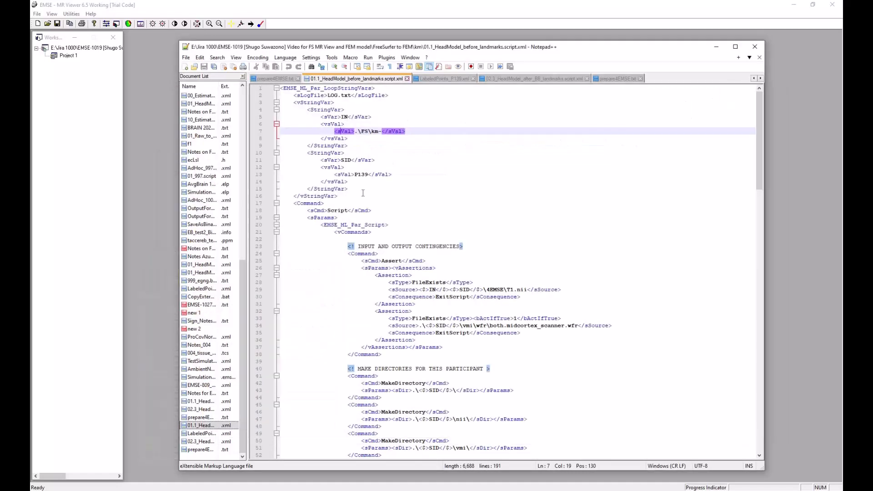
Review the script's SID variable and its value, and minimize the editor
click(345, 160)
click(344, 175)
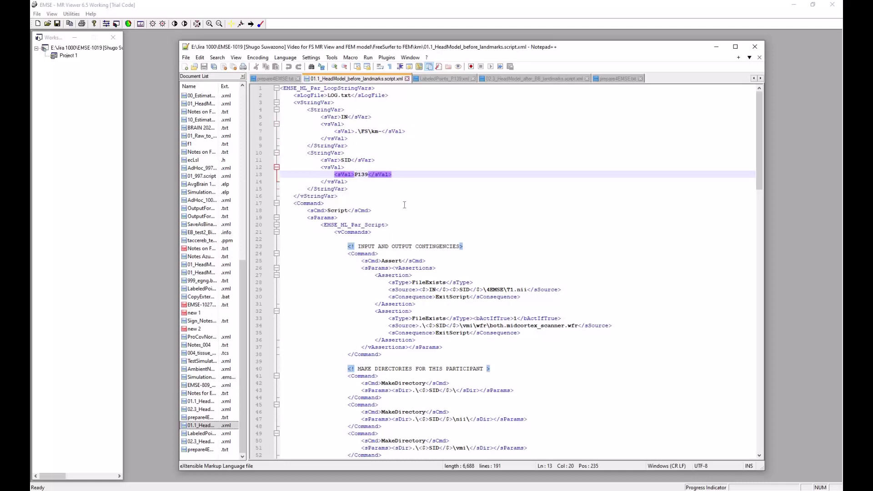
click(716, 46)
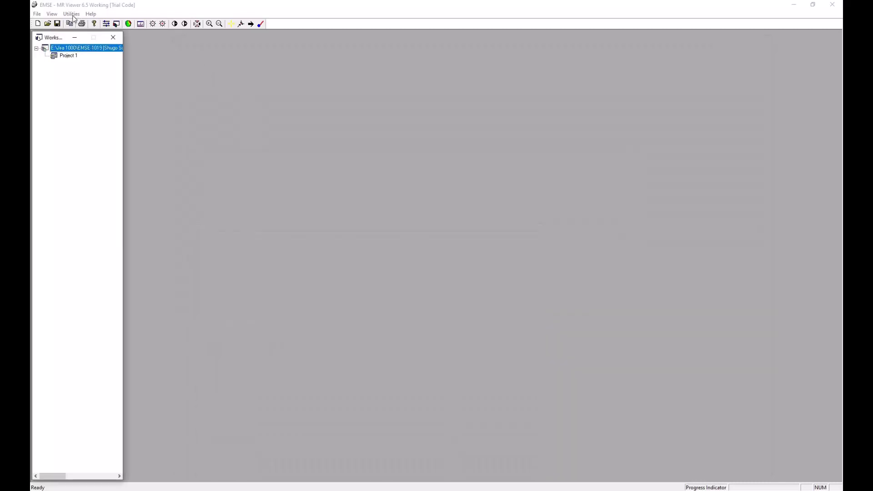
Run the 01.1_HeadModel_before_landmarks.script.xml script from the km folder in EMSE MR Viewer
click(73, 15)
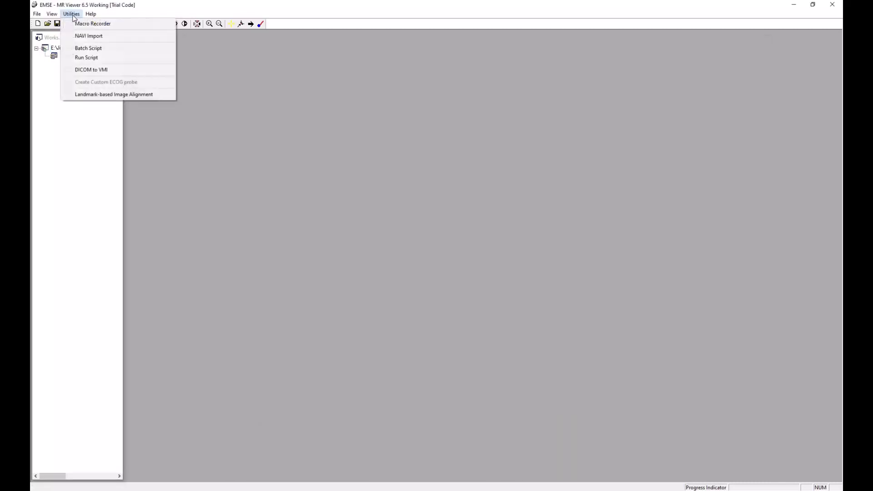
click(97, 58)
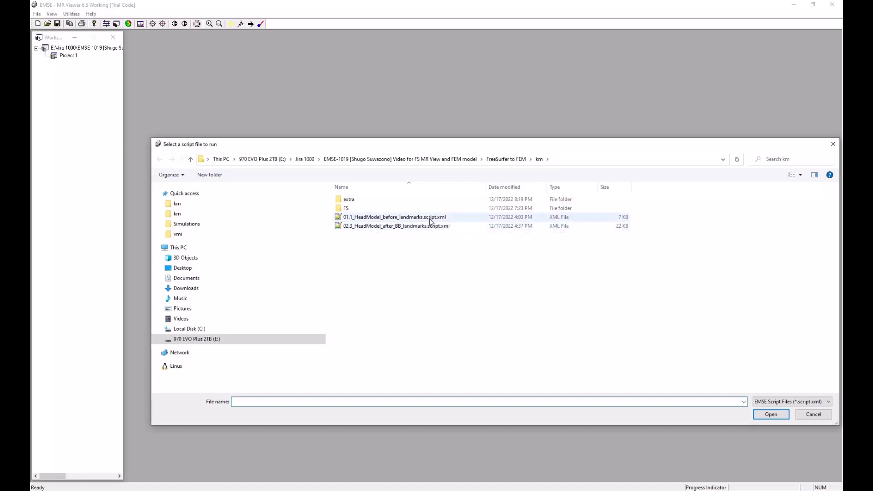
click(379, 220)
double_click(379, 220)
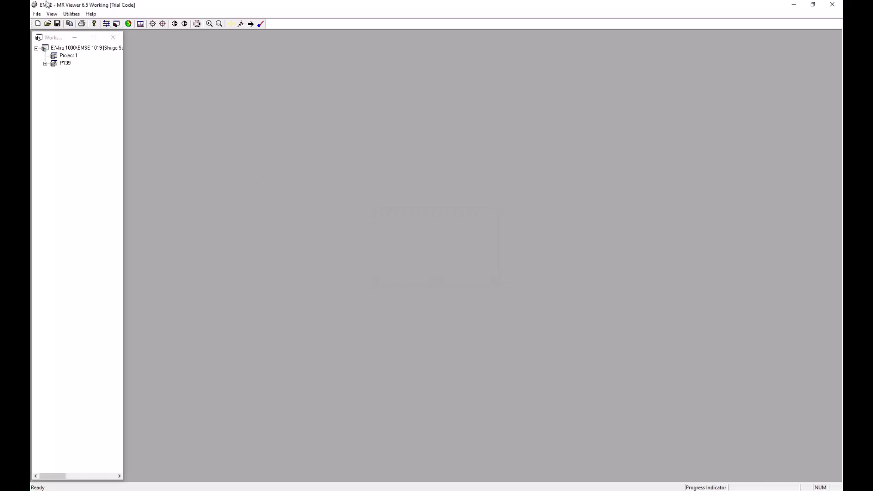
Remove the empty Project 1 from the workspace
right_click(68, 57)
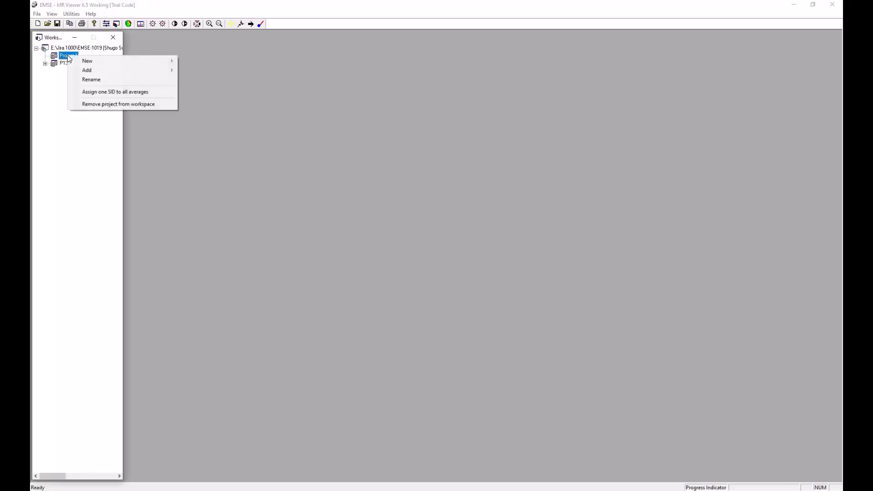
click(109, 105)
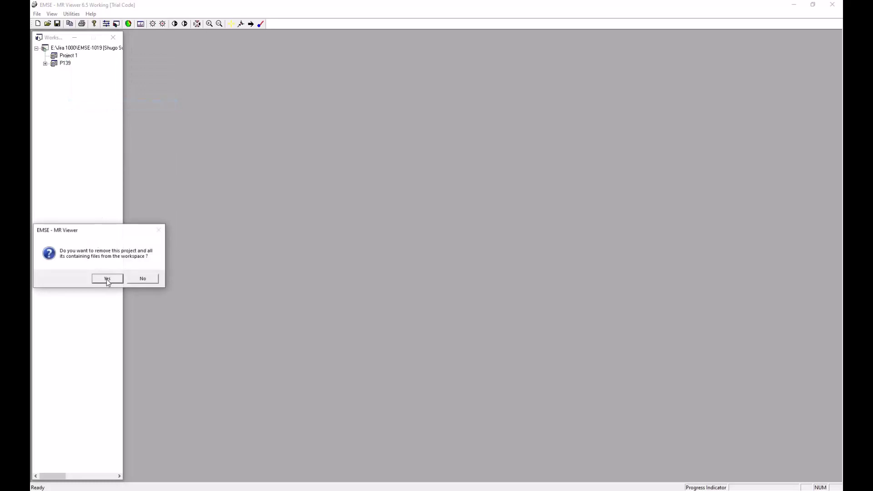
click(107, 278)
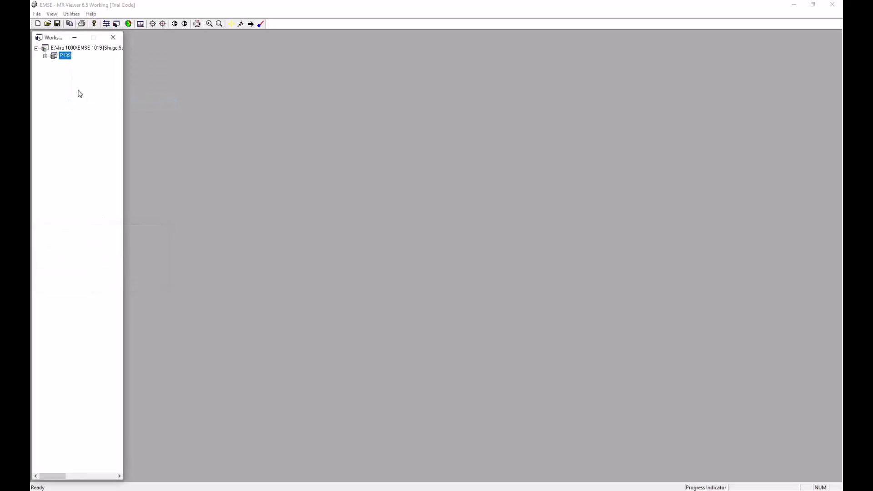
Expand project P139 and its Volume Image Data, and open T1_xfm.vmi
double_click(66, 57)
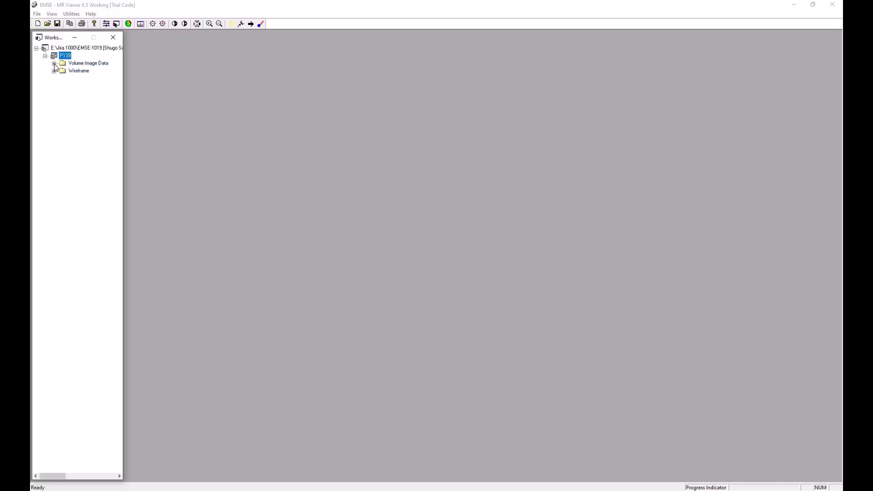
click(55, 64)
double_click(90, 71)
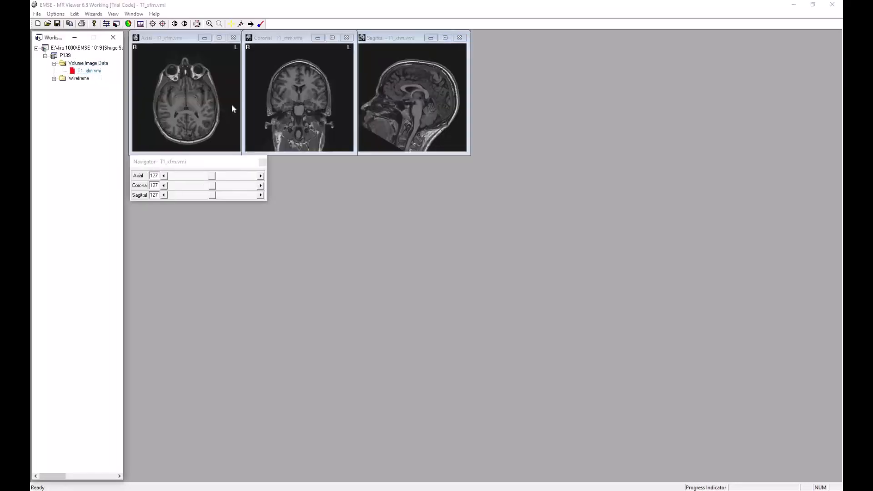
Zoom in on the three slice views, and move the workspace tree, widened, and the Navigator clear of the images
click(210, 24)
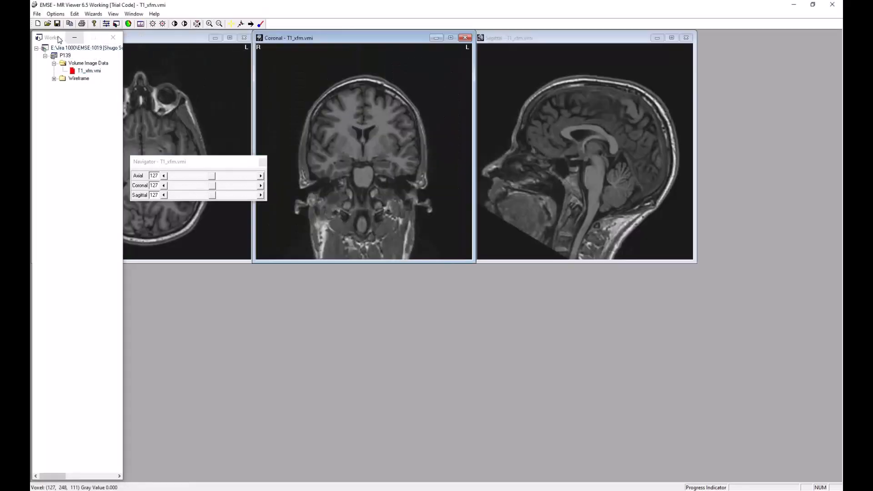
drag(59, 40, 736, 43)
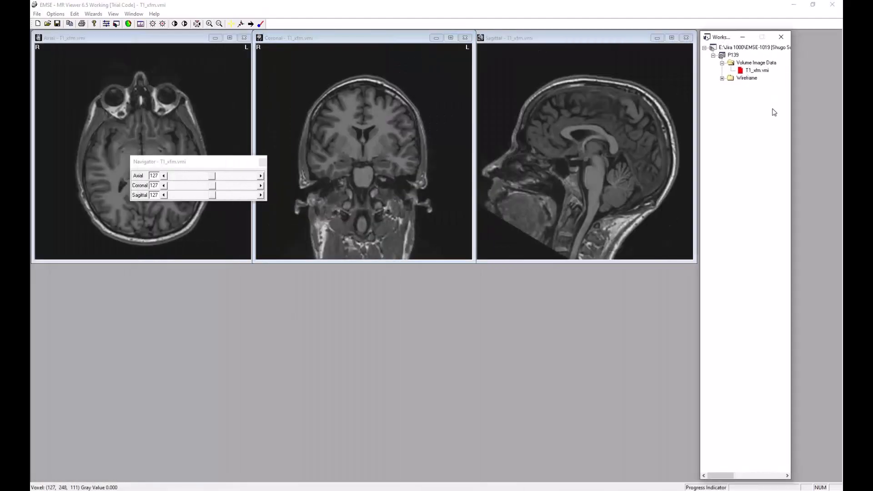
drag(791, 124, 838, 123)
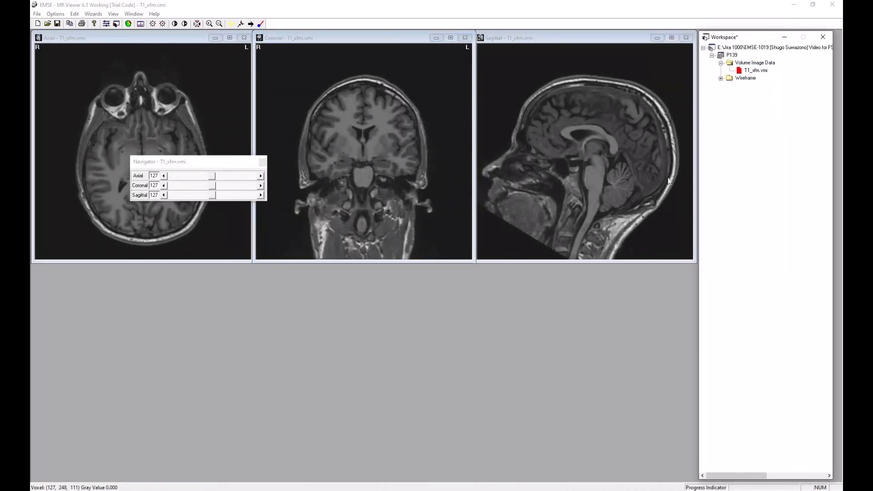
drag(220, 166, 349, 320)
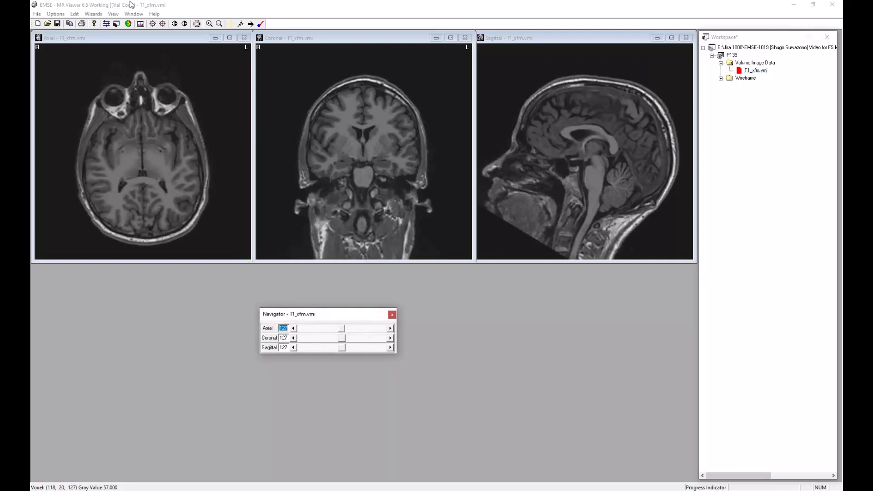
Turn on the linked crosshair, place it in the coronal view at about axial 130 and sagittal 146, and expand the Wireframe folder
click(241, 25)
drag(374, 107, 380, 150)
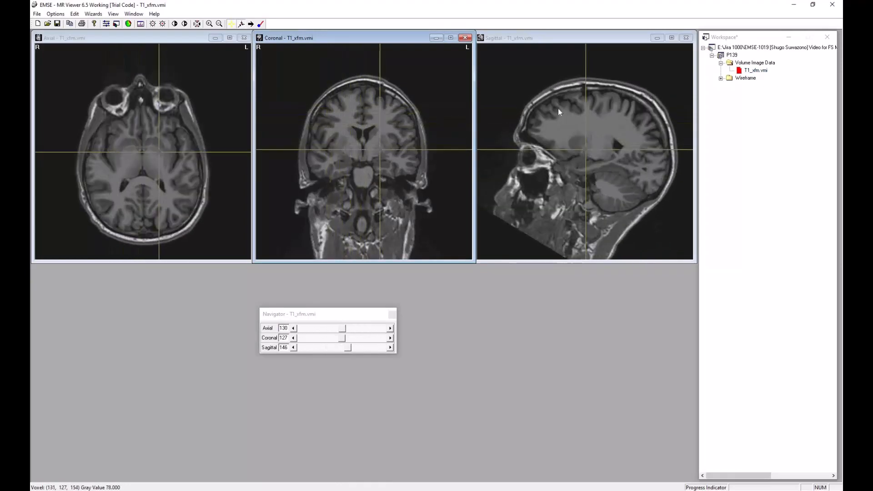
click(720, 79)
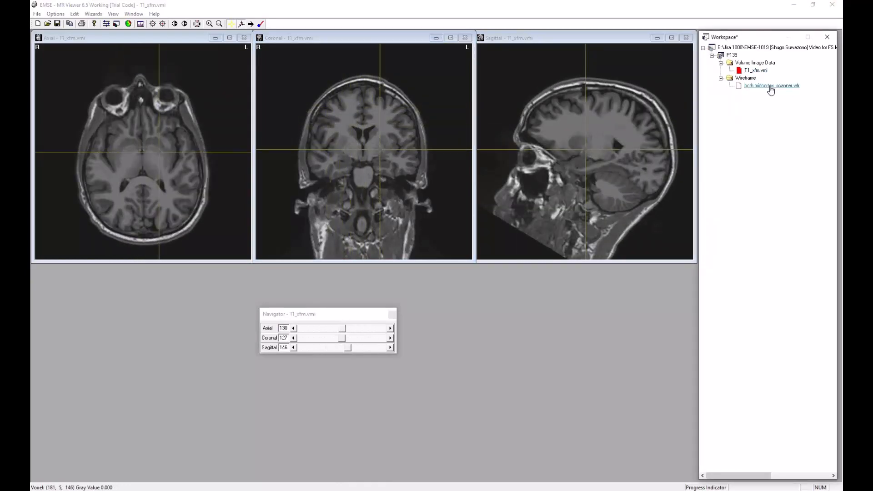
Open the wireframe both.midcortex_scanner.wfr and display the Cortex component in the Visualizer
click(769, 86)
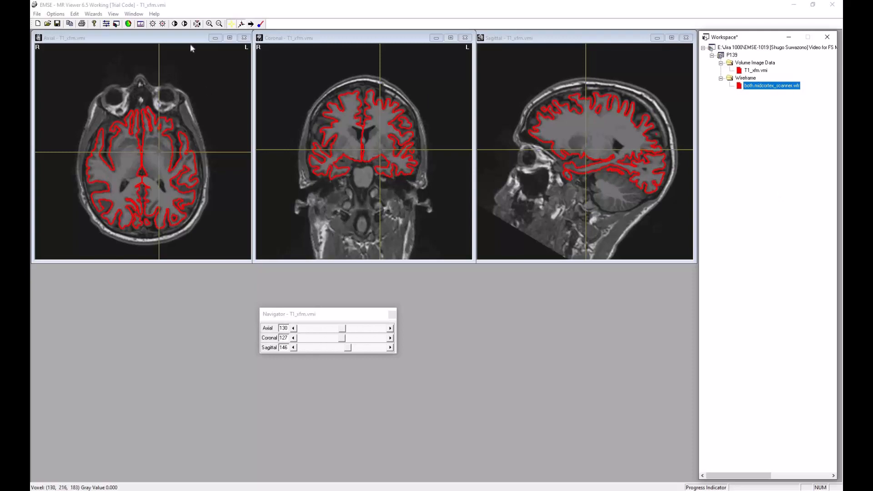
click(129, 24)
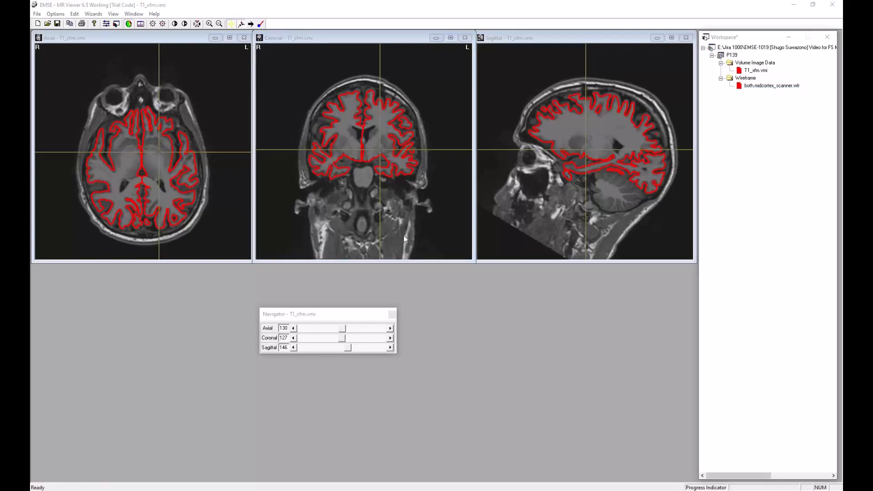
click(396, 243)
click(405, 323)
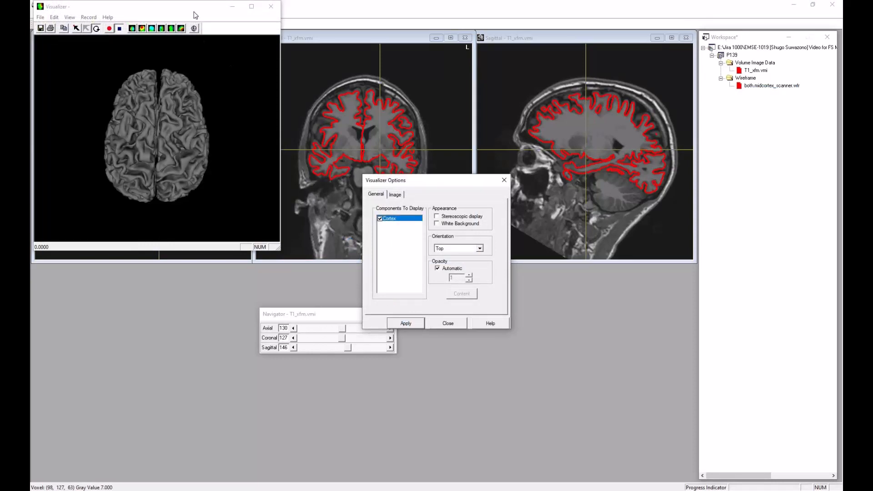
Enlarge the Visualizer window, inspect the cortex surface from the top and the side, and close the Visualizer
drag(205, 17, 431, 128)
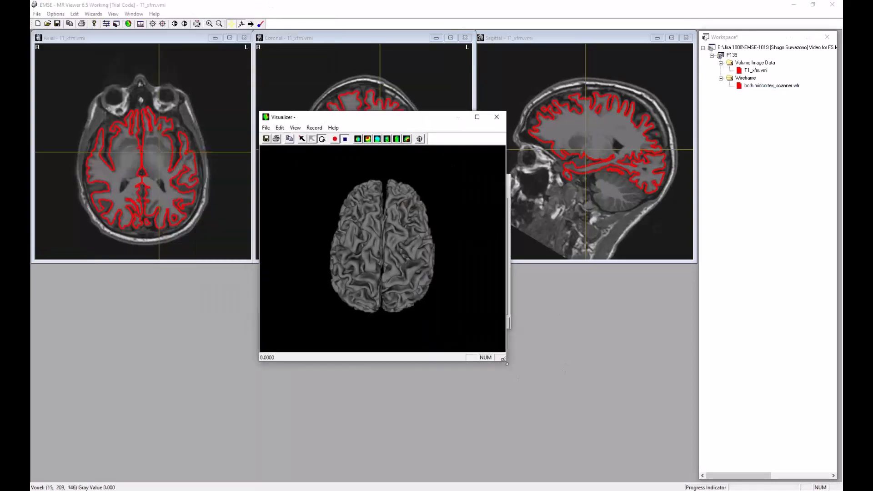
drag(505, 360, 656, 419)
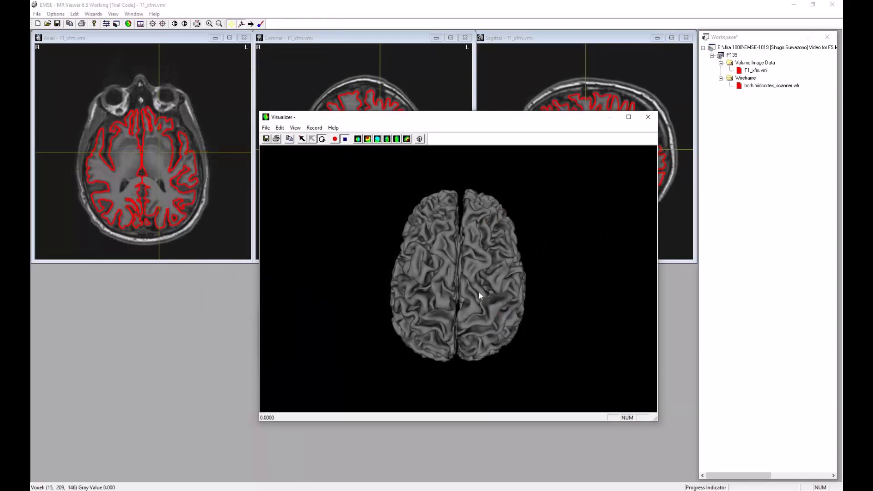
drag(479, 292, 397, 287)
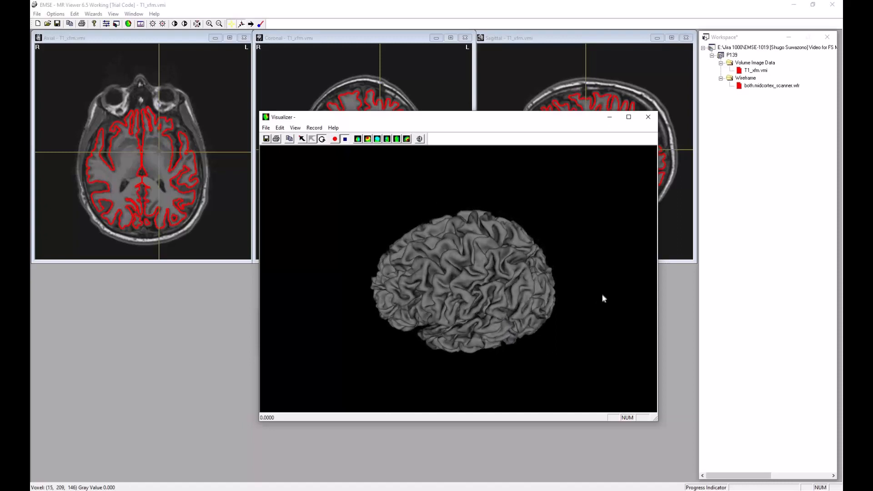
click(648, 118)
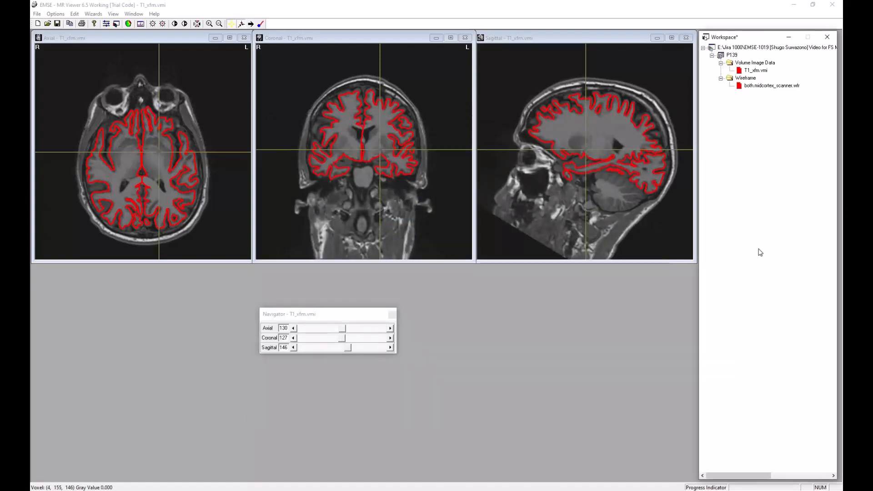
Close the wireframe both.midcortex_scanner.wfr
right_click(762, 85)
click(779, 100)
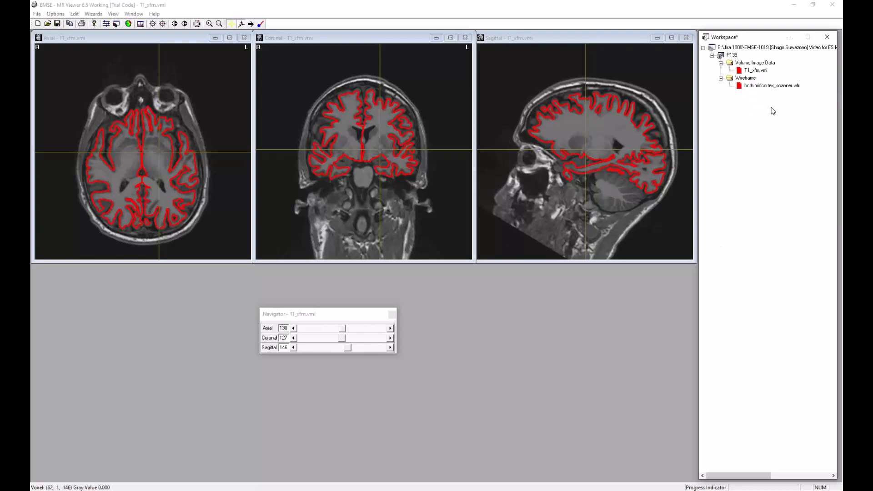
click(37, 14)
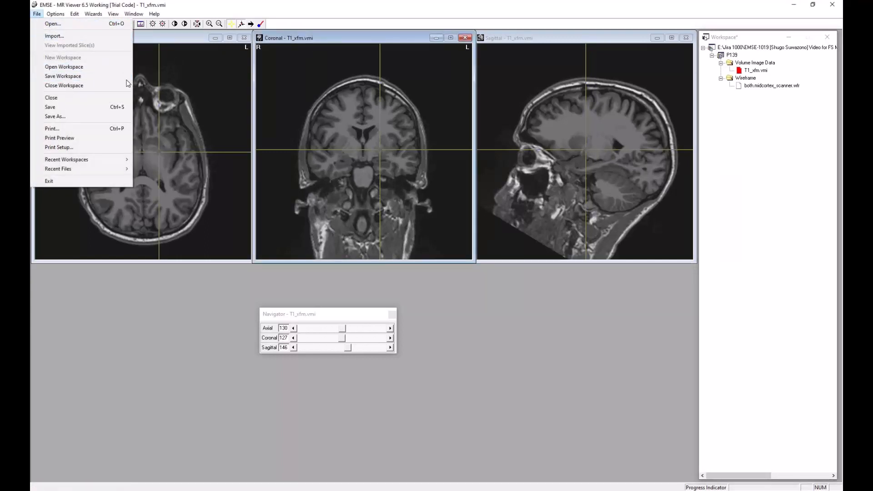
click(64, 108)
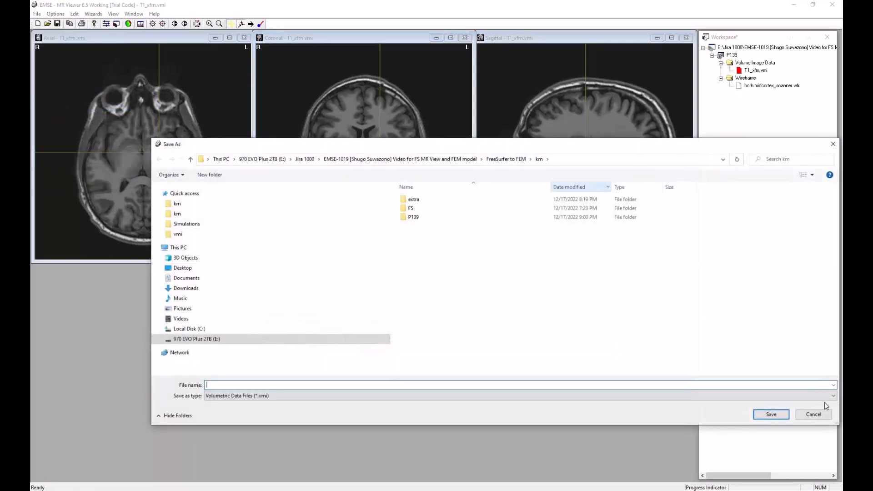
click(814, 414)
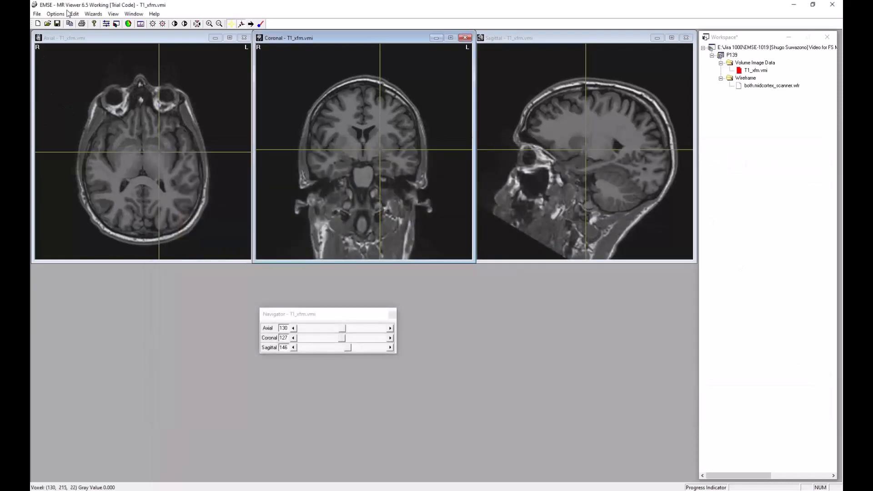
Save the workspace
click(37, 14)
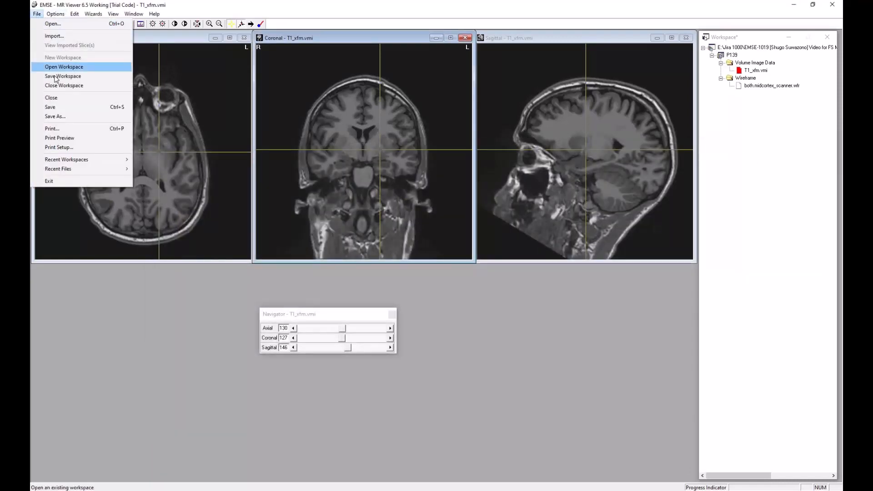
click(56, 76)
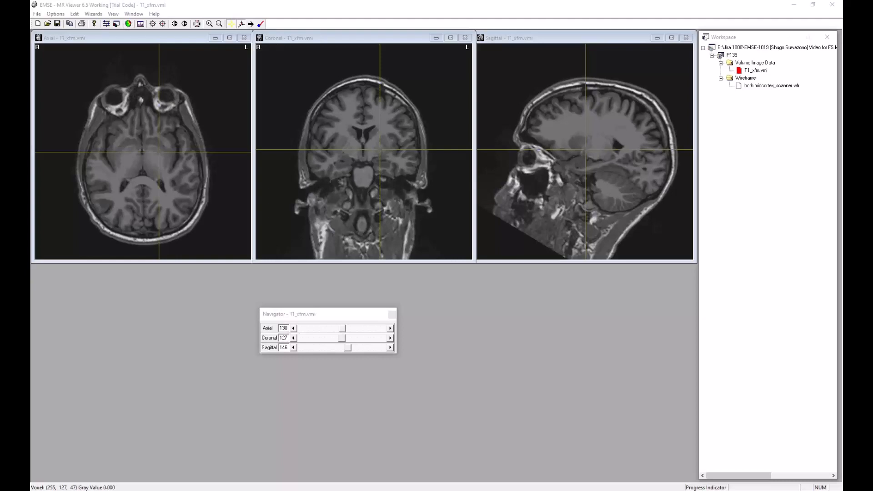
Bring the MR Viewer window with NYHeadParcels.vmi onto the screen and maximize it
drag(133, 84, 397, 61)
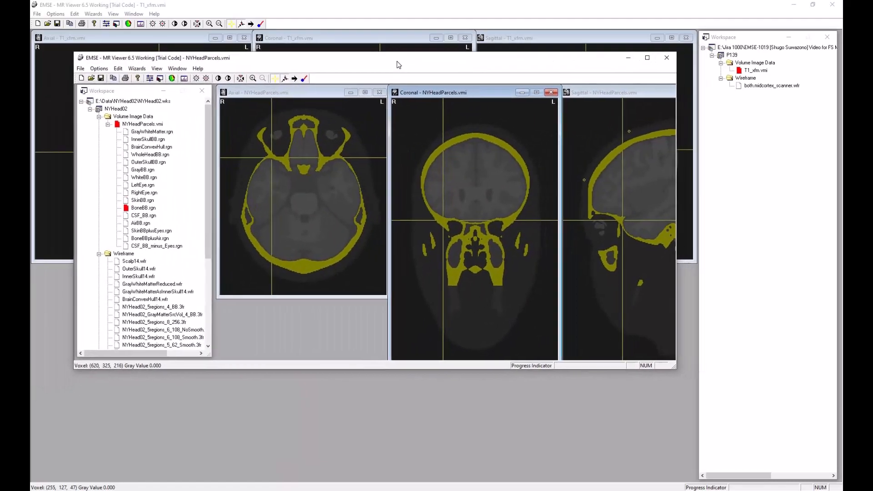
click(648, 59)
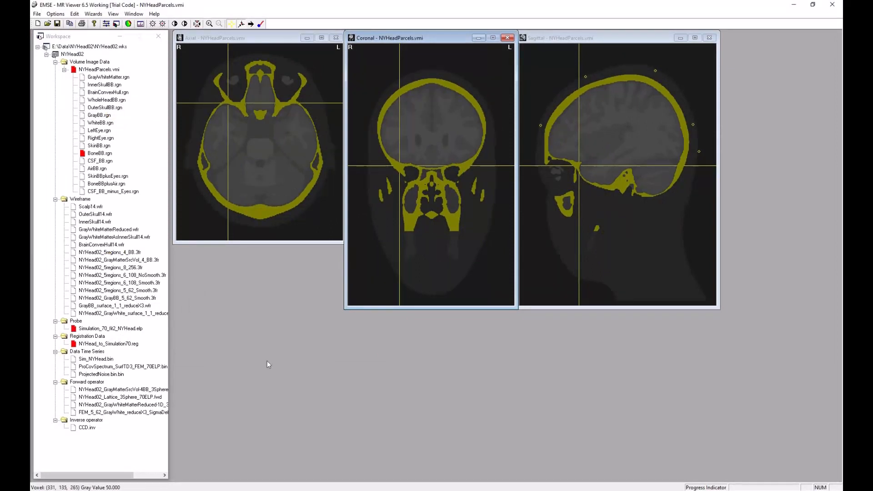
Switch to File Explorer, go up to the FreeSurfer to FEM folder, and move the window off the screen
click(111, 490)
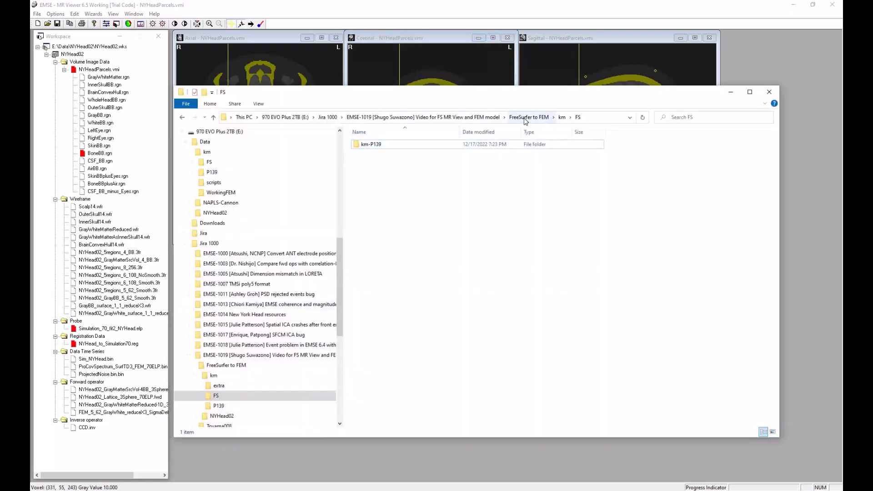
click(526, 118)
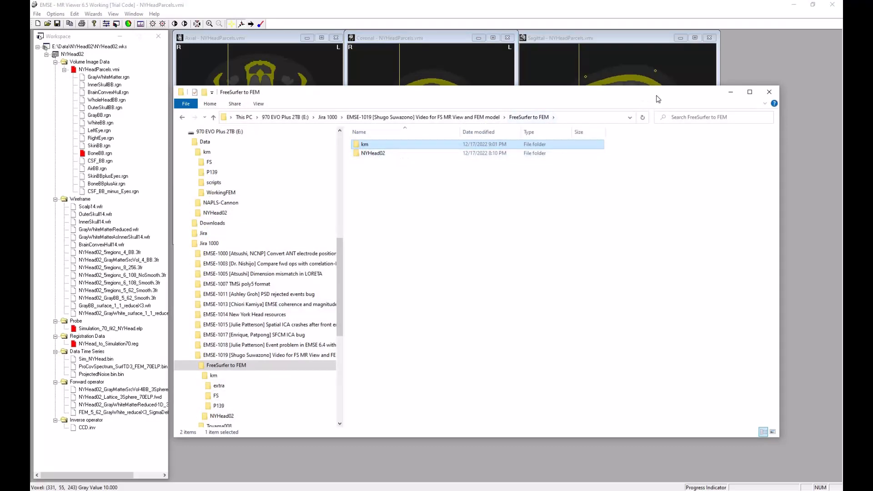
drag(625, 95, 0, 138)
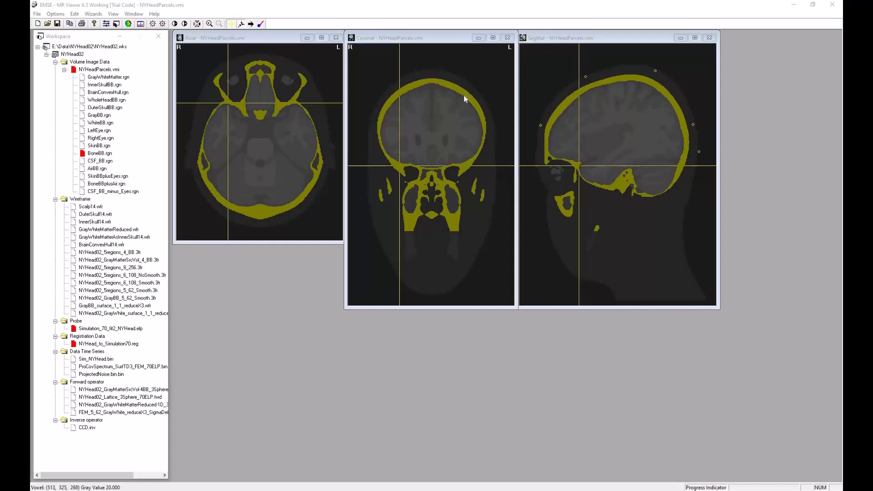
Place the NYHeadParcels crosshair on the midline at the skull base in the coronal view, and put that viewer window away
click(474, 108)
drag(482, 121, 431, 168)
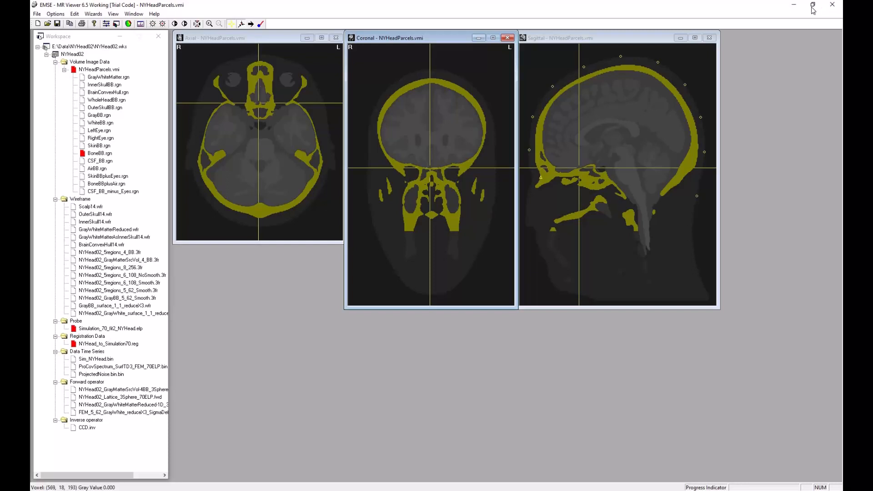
drag(708, 7, 650, 29)
click(715, 29)
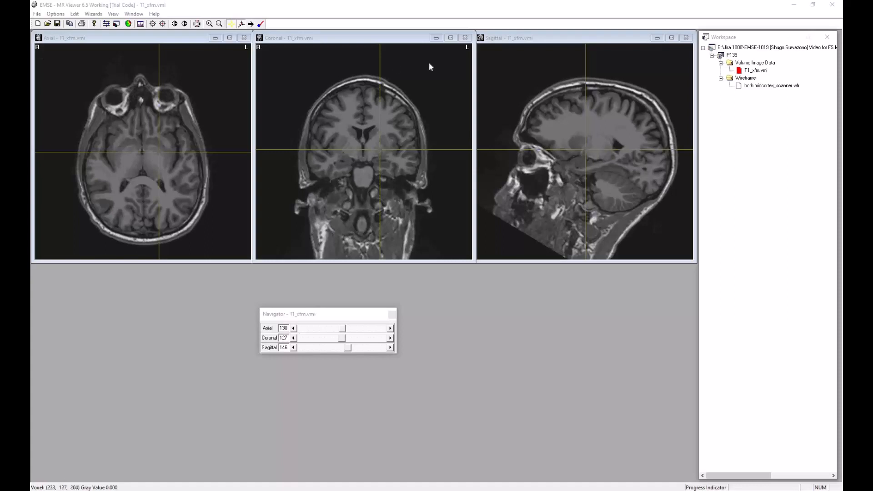
Move the linked crosshair in the T1_xfm.vmi coronal view to about axial 189 and sagittal 128
click(241, 24)
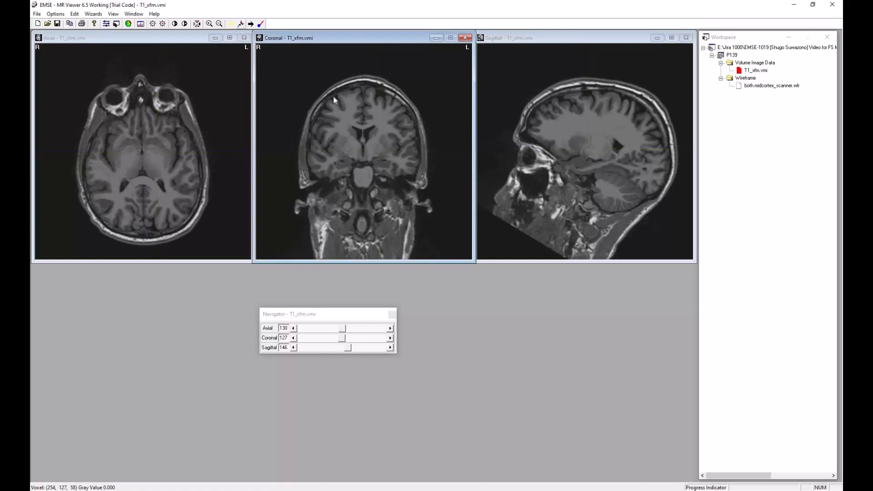
drag(346, 101, 364, 100)
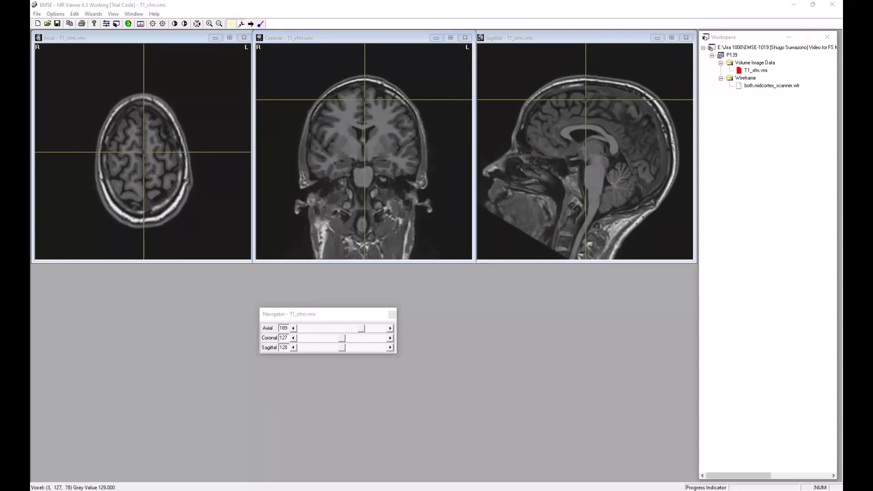
Bring File Explorer back onto the screen, browse to km > extra, and open LabeledPoints_P139.xml in Notepad++
drag(51, 70, 481, 77)
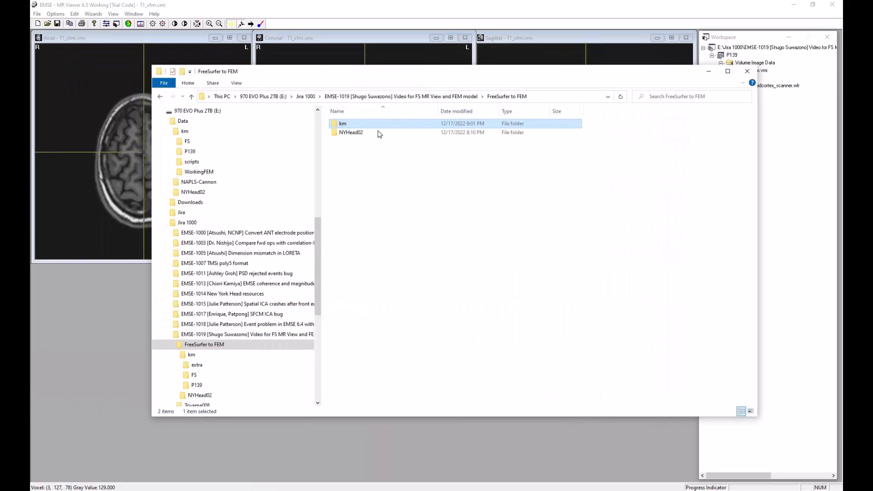
double_click(348, 125)
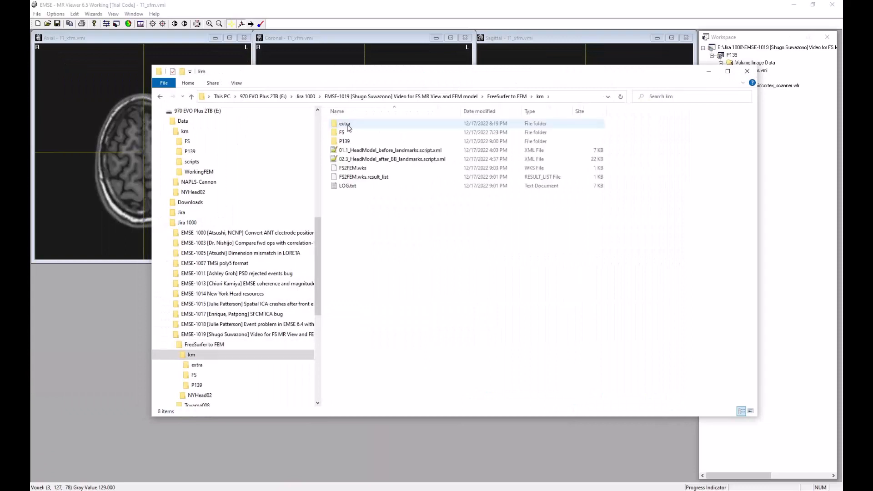
double_click(349, 127)
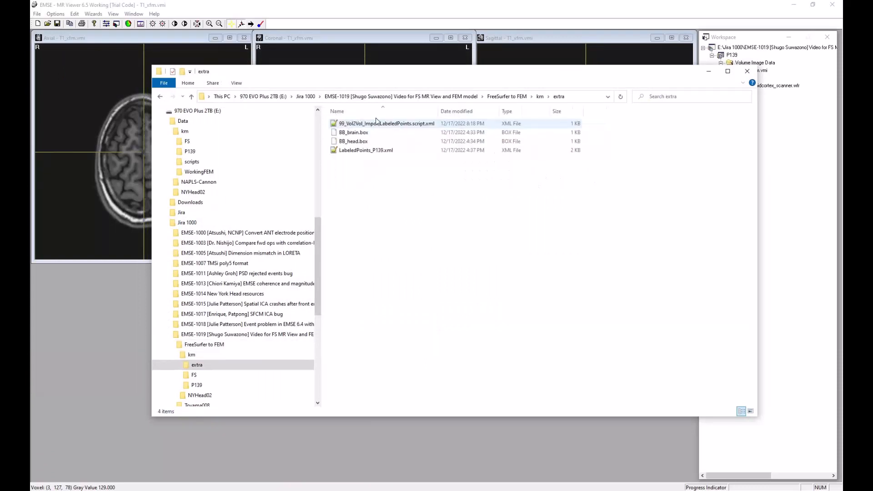
click(369, 152)
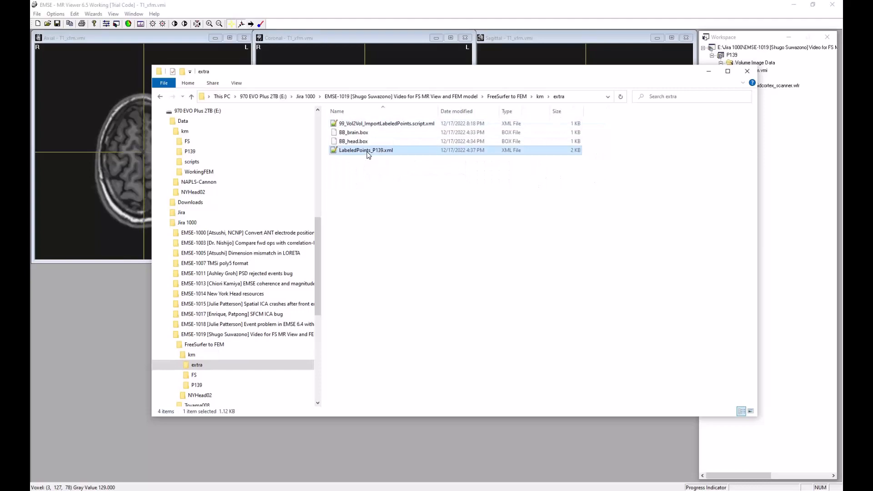
right_click(368, 155)
click(435, 205)
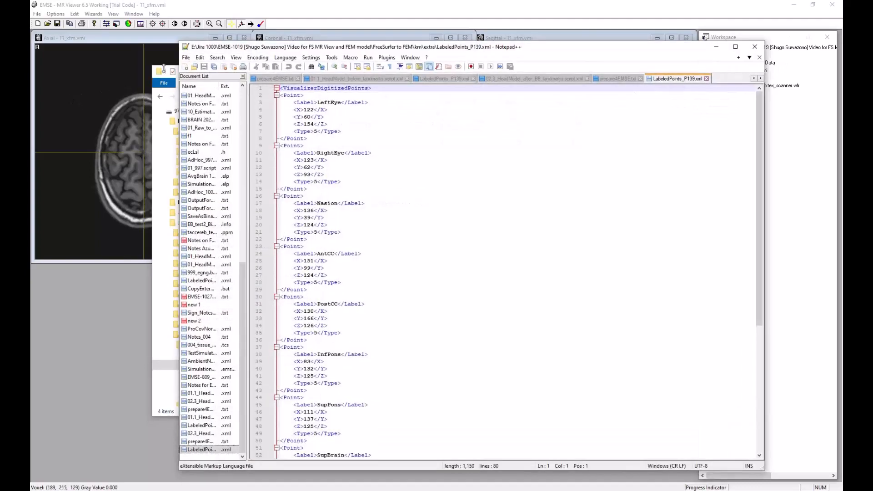
Examine how the first point entries, LeftEye and RightEye, are structured in the labeled points file
click(309, 102)
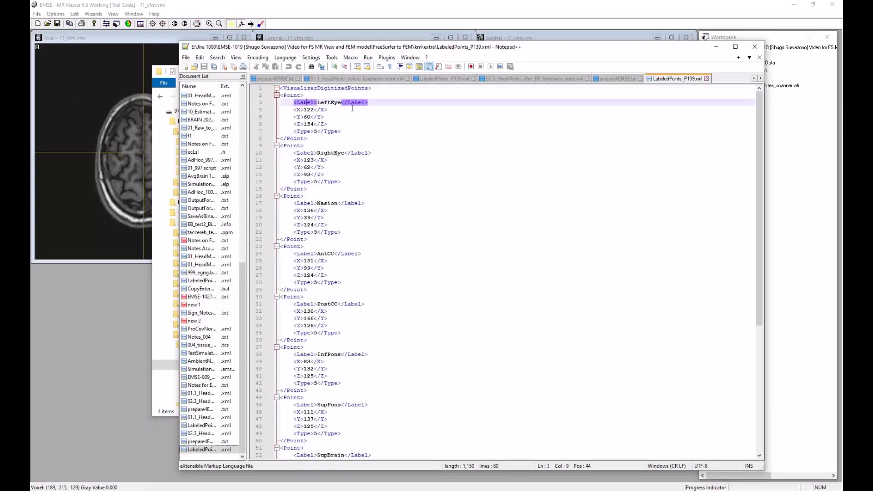
click(290, 145)
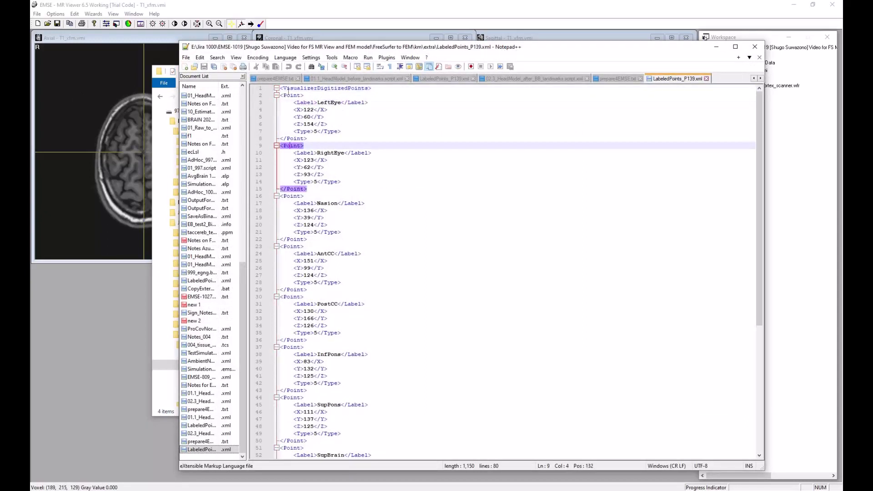
key(Up)
key(Up)
key(Up)
key(Up)
key(Up)
key(Up)
key(Up)
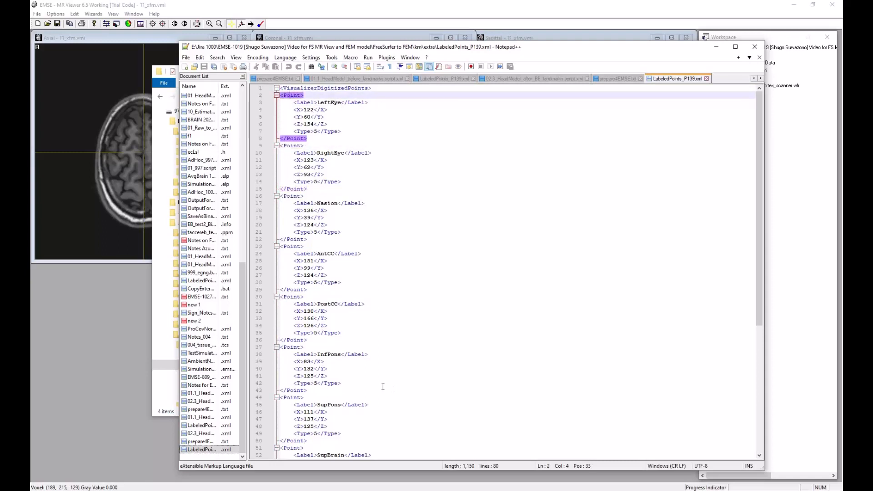
Examine the landmark labels in the labeled points file, from LeftEye, RightEye, Nasion and AntCC through the pons and brain points to RightEar
click(305, 154)
drag(318, 152, 344, 153)
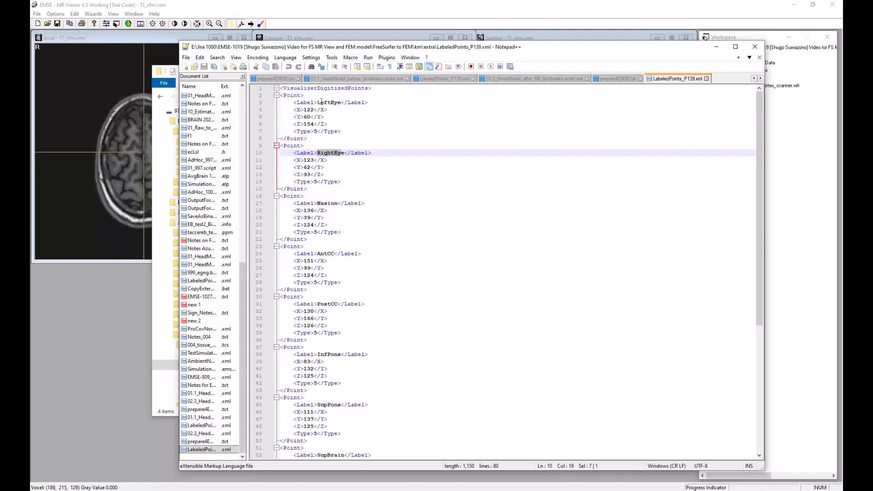
drag(318, 102, 343, 103)
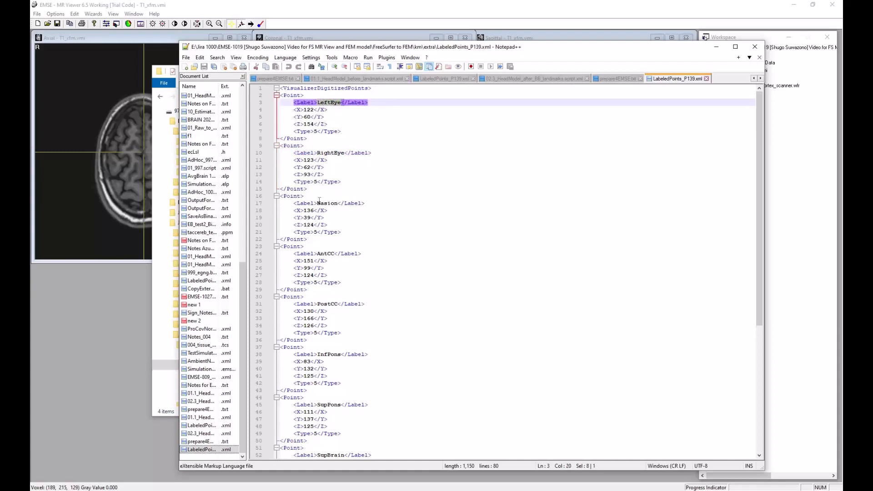
drag(320, 203, 338, 204)
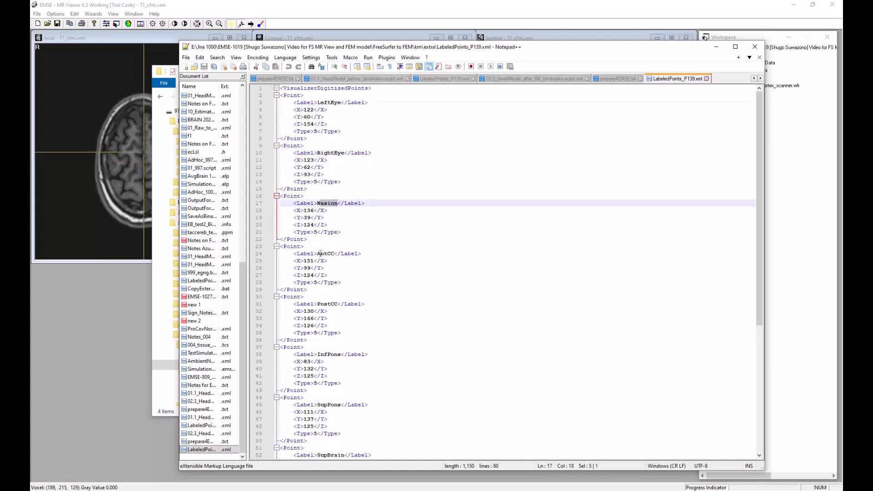
drag(320, 254, 333, 254)
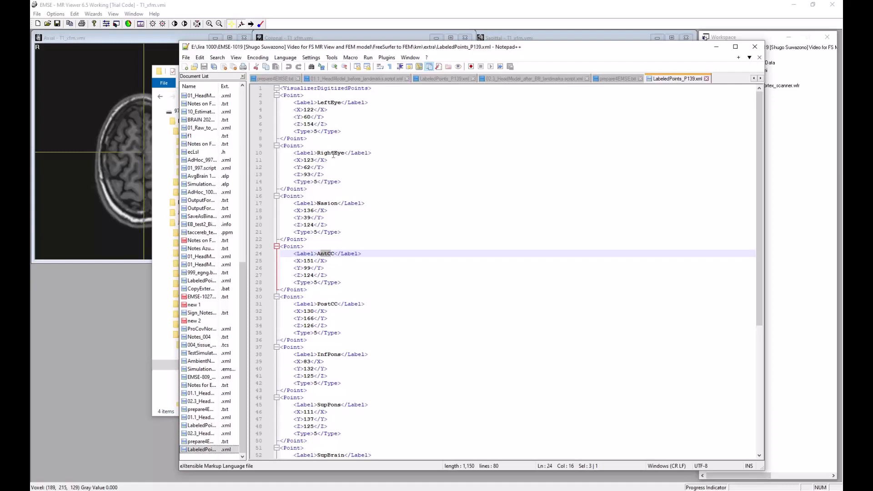
click(336, 255)
scroll(456, 297, down, 3)
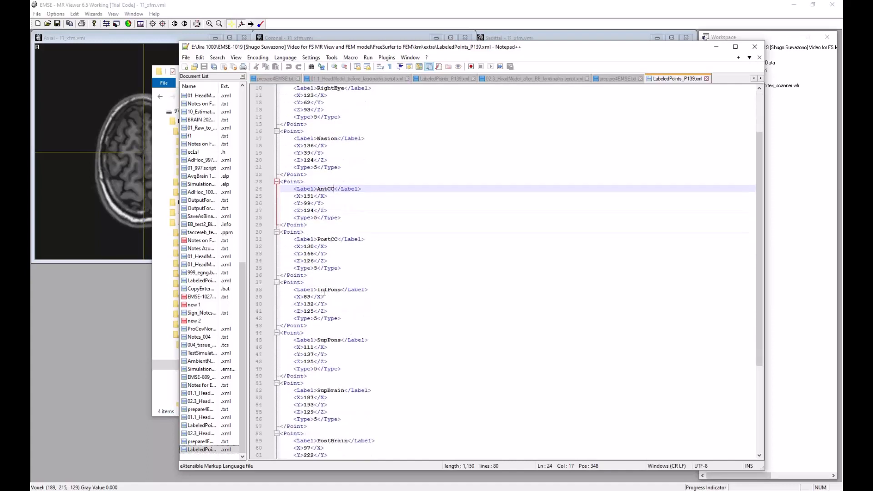
drag(318, 290, 341, 290)
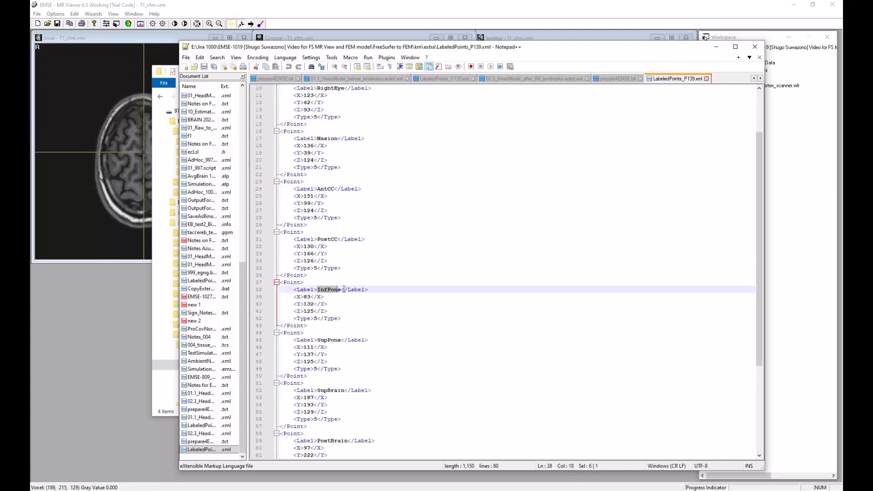
drag(318, 340, 343, 340)
scroll(451, 299, down, 6)
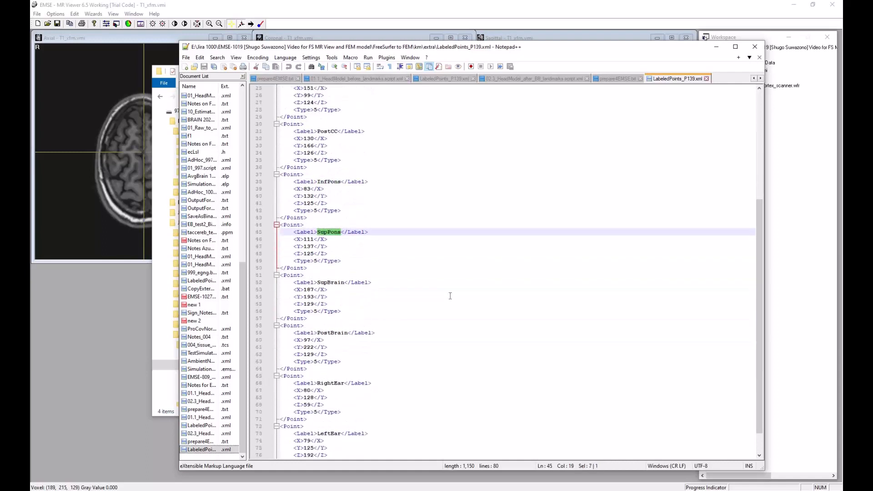
drag(317, 260, 345, 261)
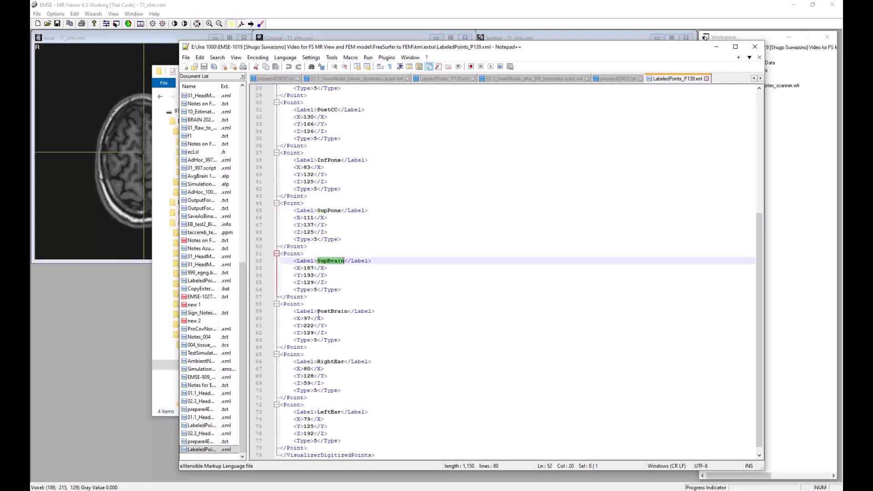
drag(318, 311, 348, 311)
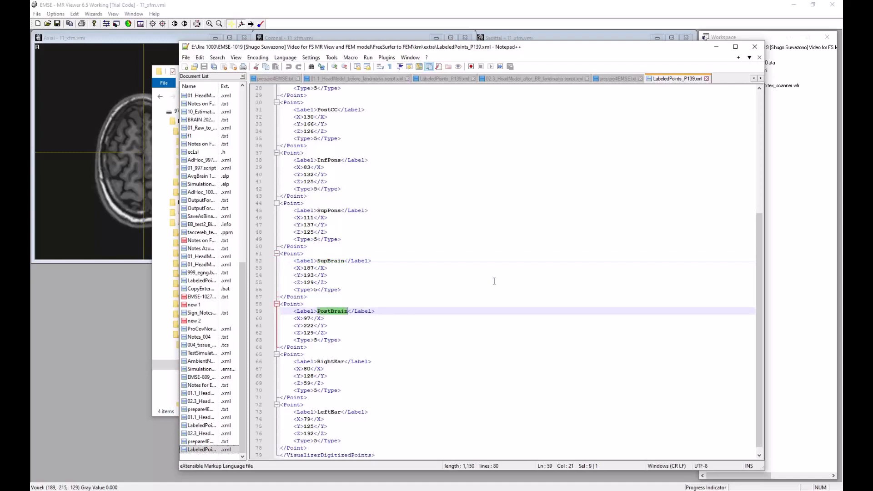
scroll(375, 354, down, 1)
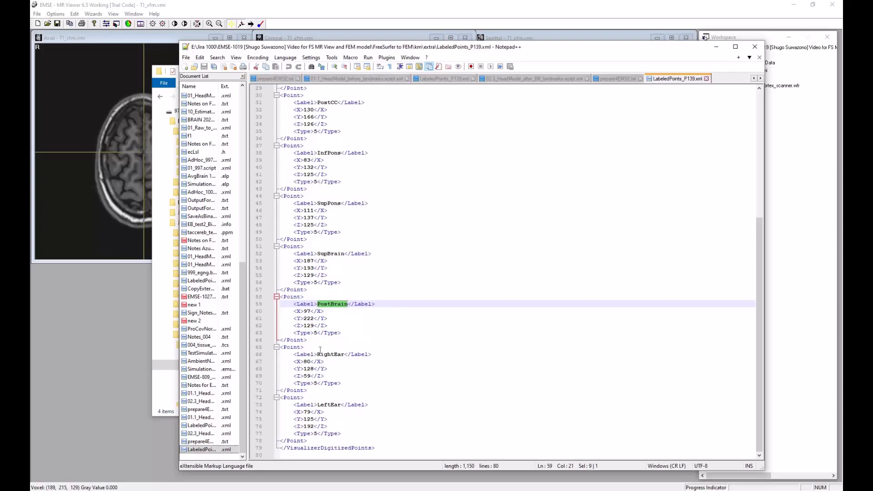
drag(317, 354, 344, 353)
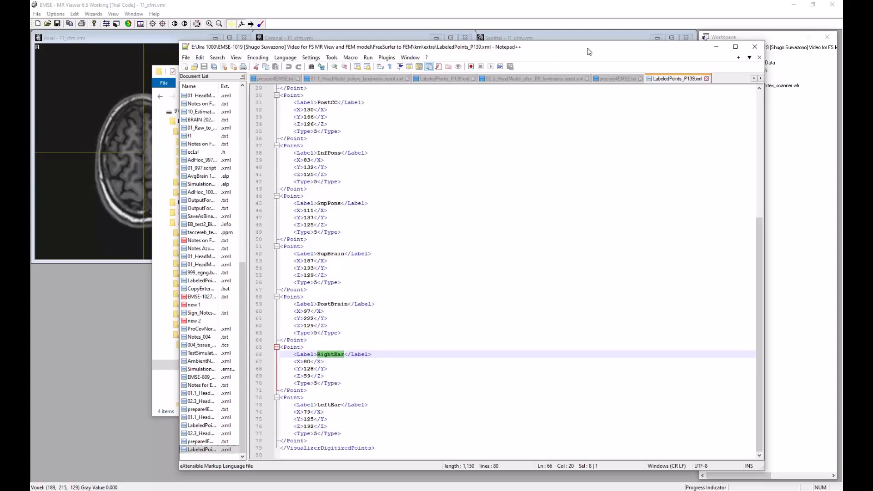
Clear Notepad++ and File Explorer off the MR views and centre the linked crosshair in the left eye, about axial 122, coronal 195, sagittal 155
drag(588, 48, 0, 38)
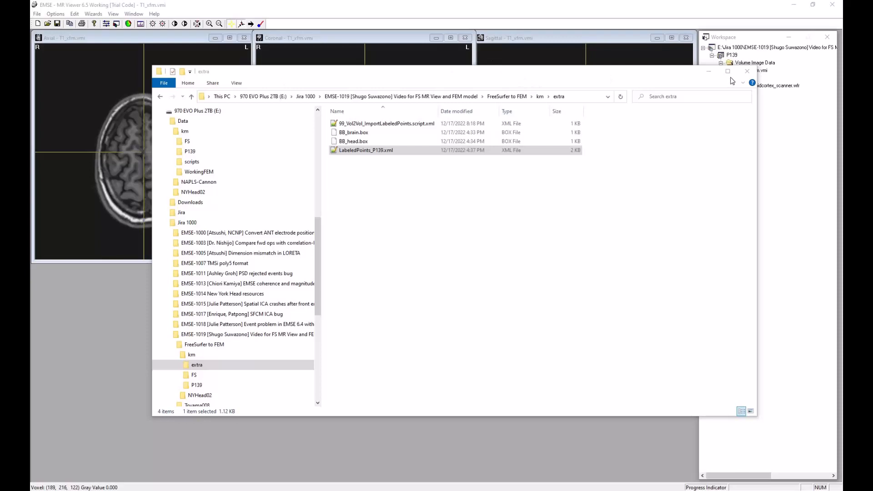
click(708, 71)
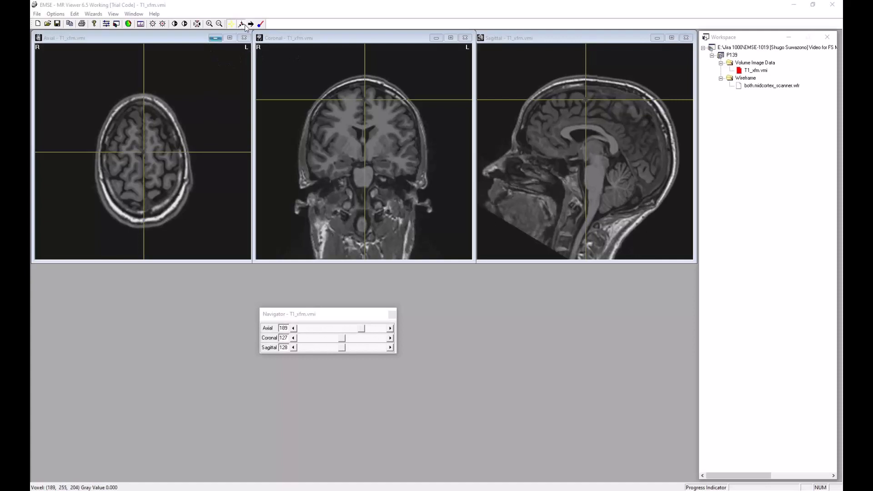
click(382, 149)
click(162, 138)
click(165, 96)
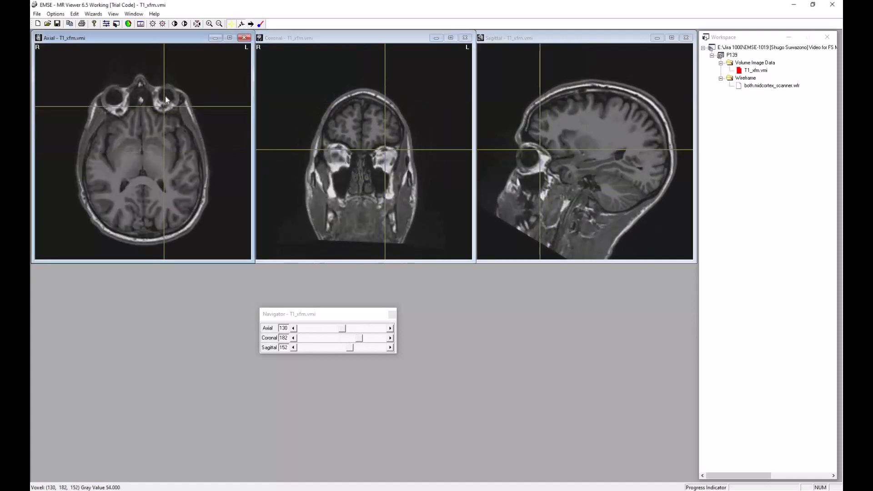
click(388, 158)
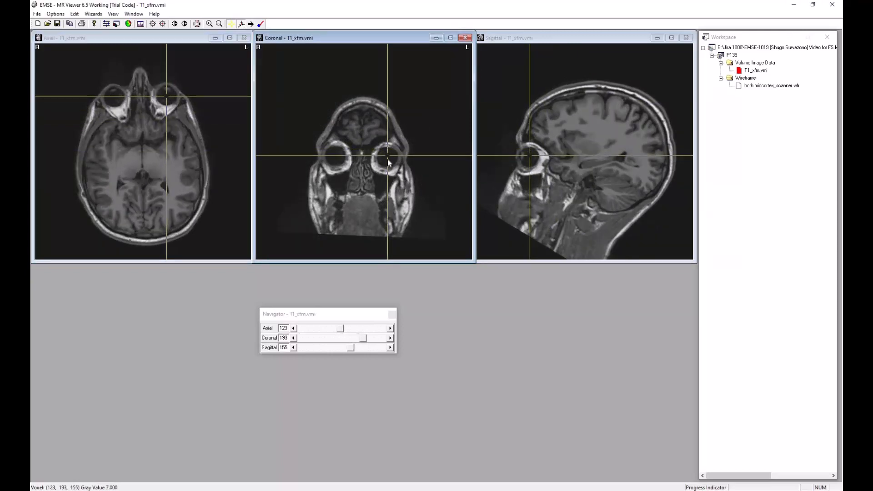
click(388, 157)
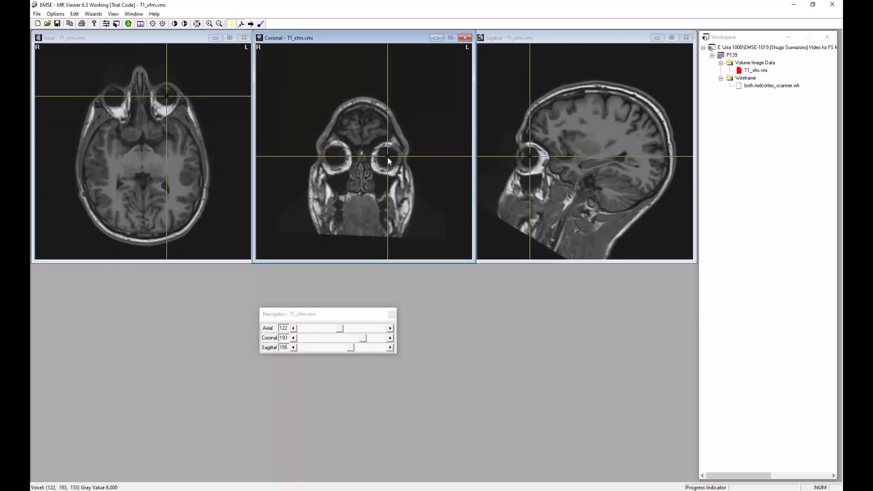
click(529, 157)
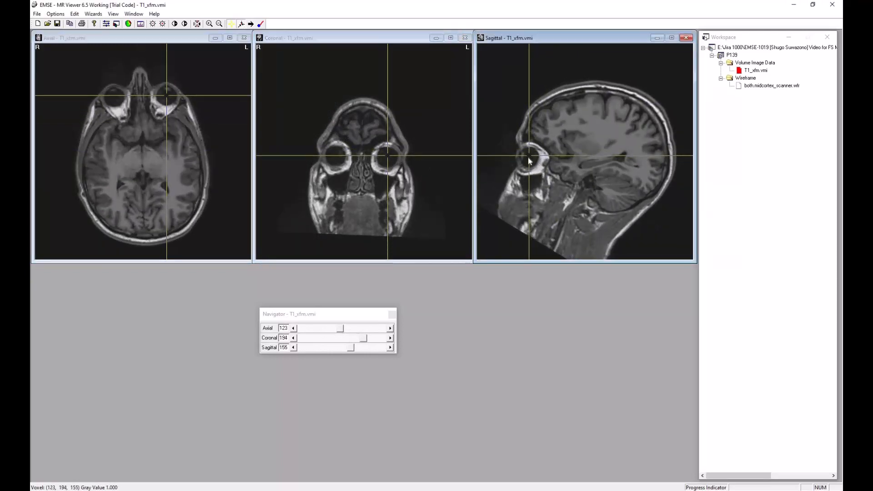
click(388, 156)
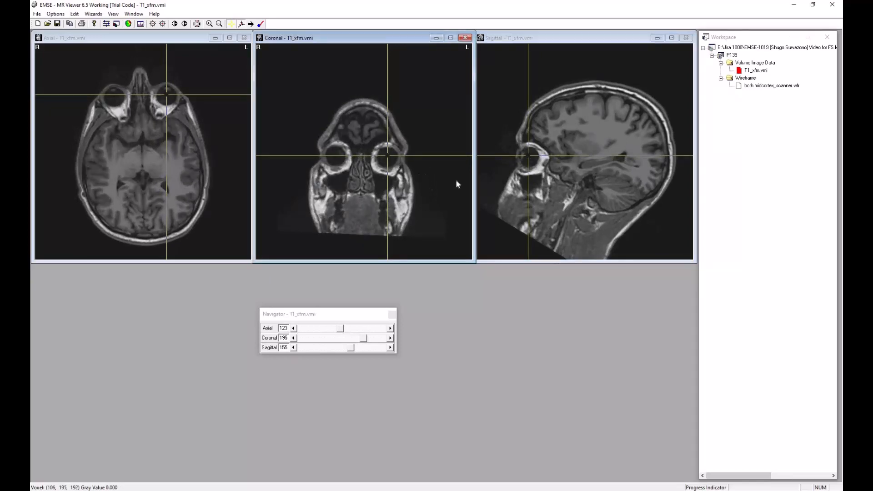
click(386, 157)
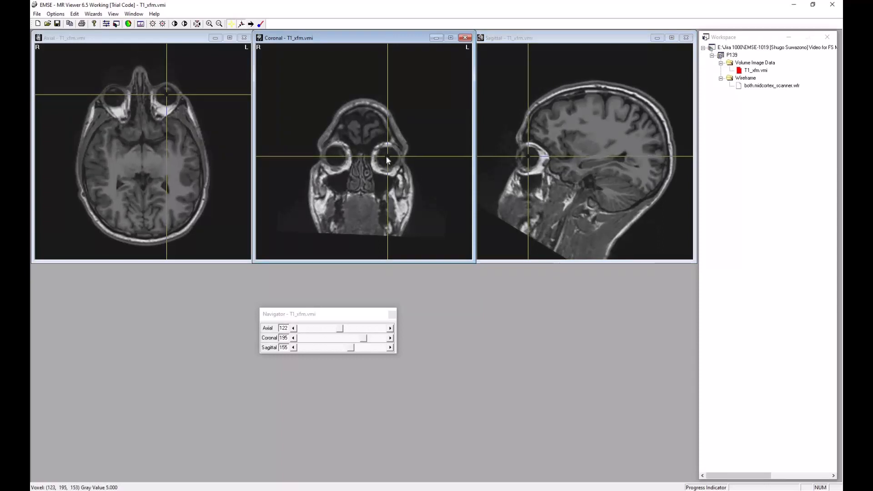
Switch the coronal view to setting registration points, move the Registration dialog below the views, and choose Labeled Point as the point type
right_click(388, 157)
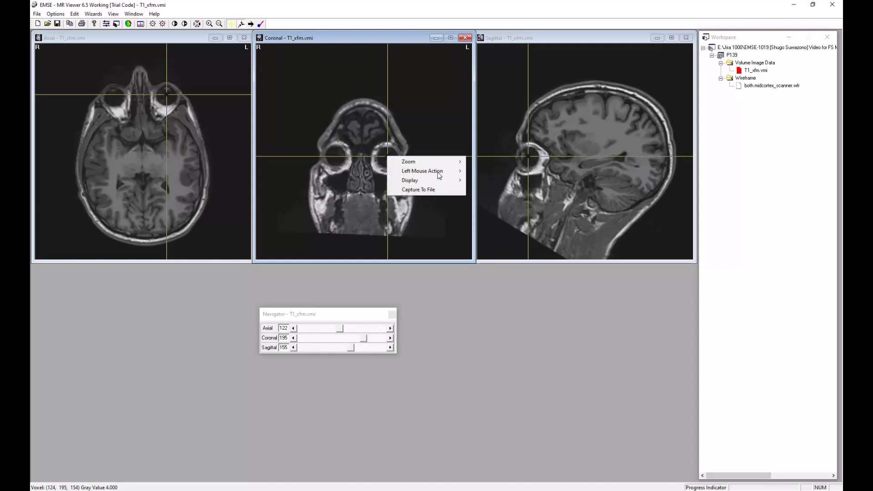
mouse_move(439, 175)
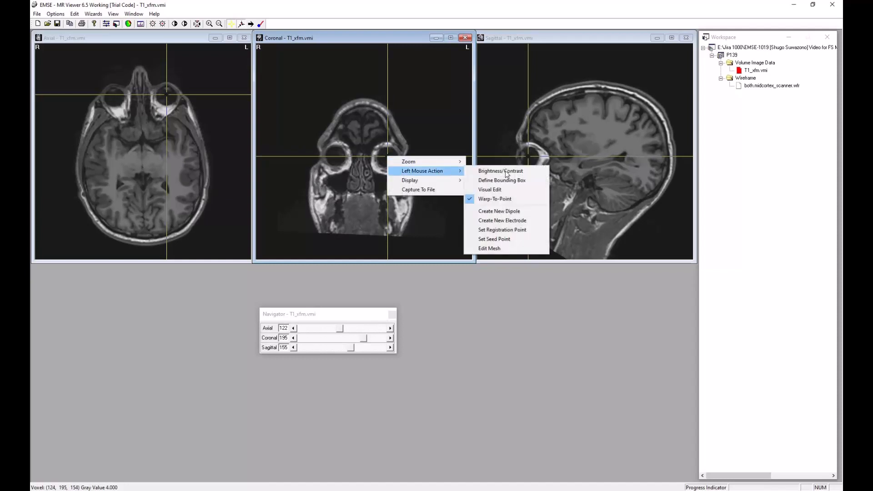
click(520, 231)
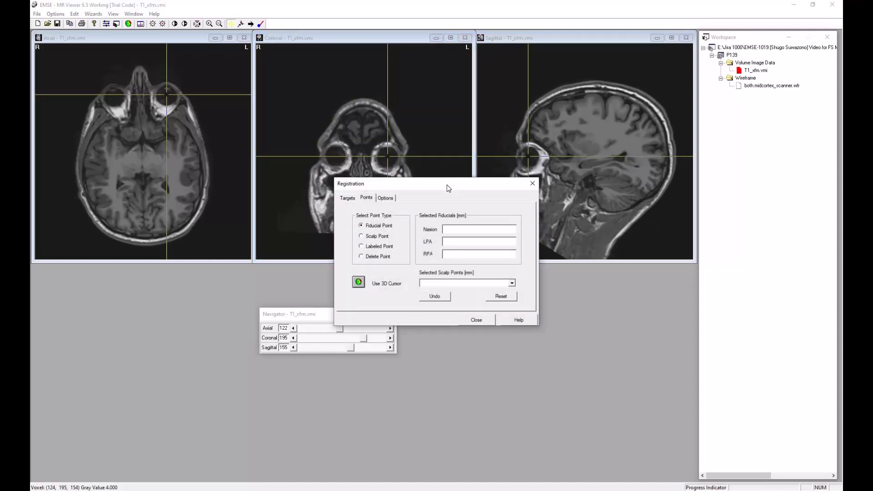
drag(463, 179, 297, 288)
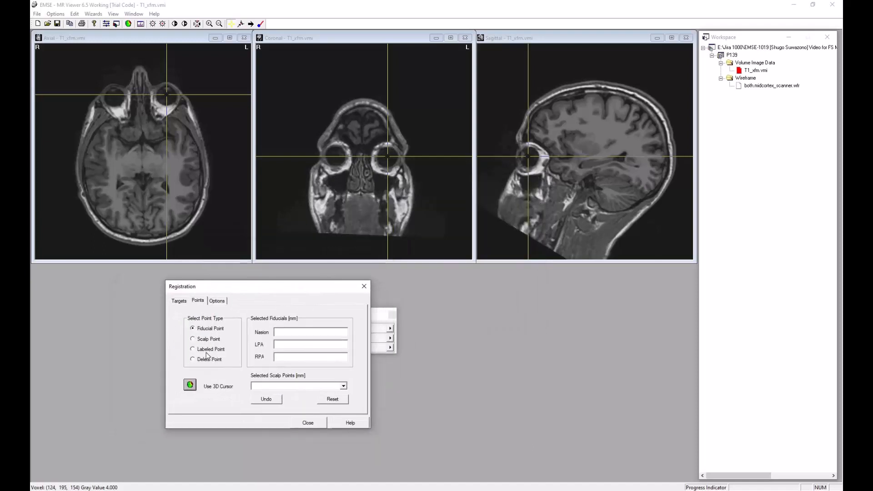
click(199, 349)
Place a user-defined labeled point named LeftEye at the centre of the left eye in the coronal view
click(389, 159)
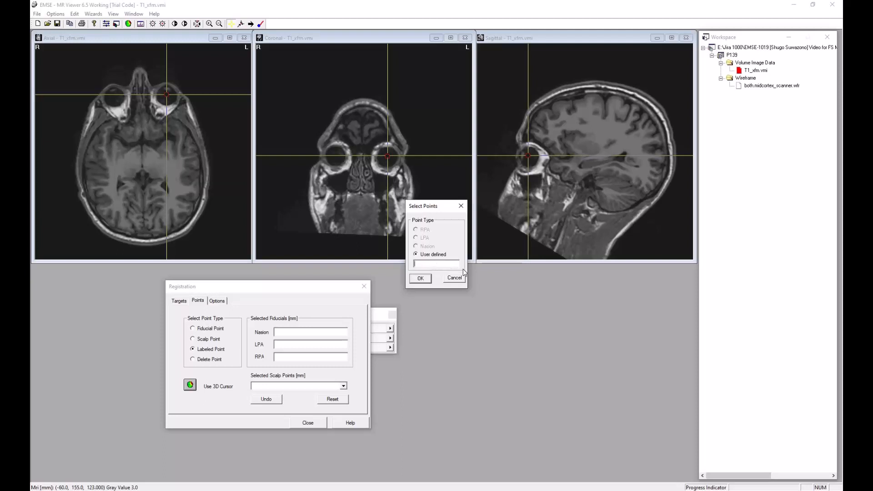
text(LeftEye)
click(420, 279)
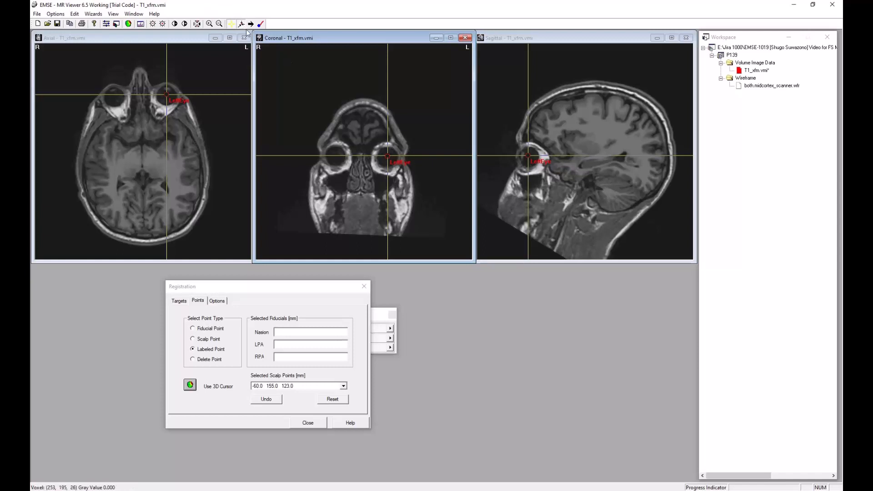
Centre the linked crosshair in the right eye across the three views, at about axial 122, coronal 192, sagittal 93
click(339, 156)
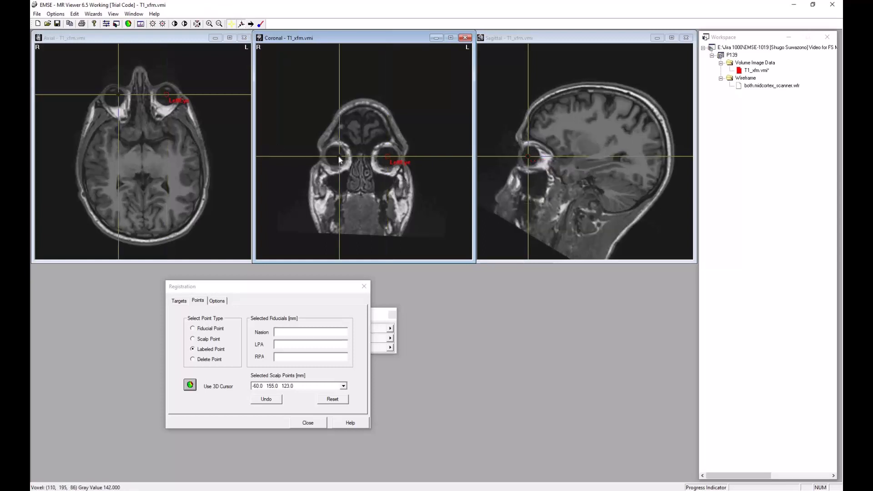
drag(337, 159, 337, 157)
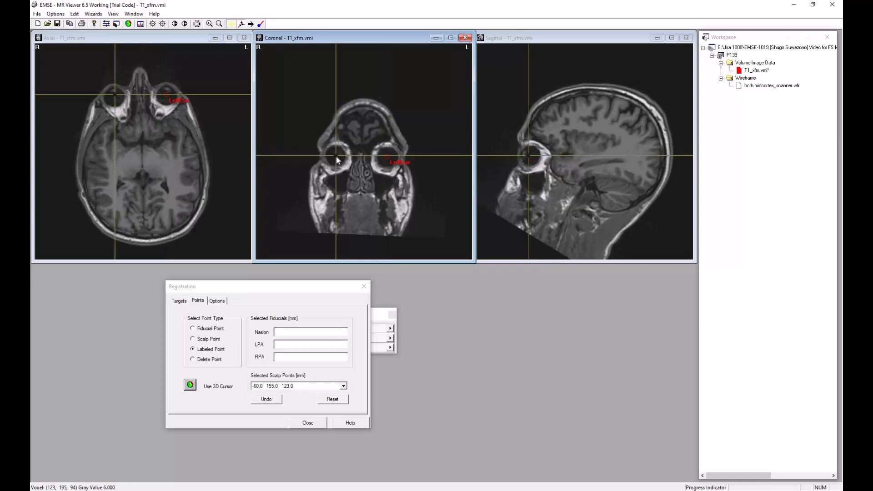
click(530, 158)
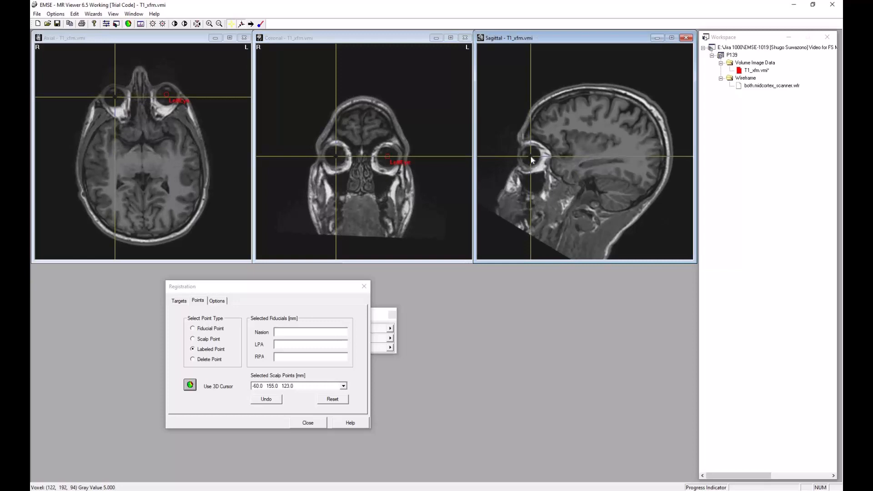
click(115, 98)
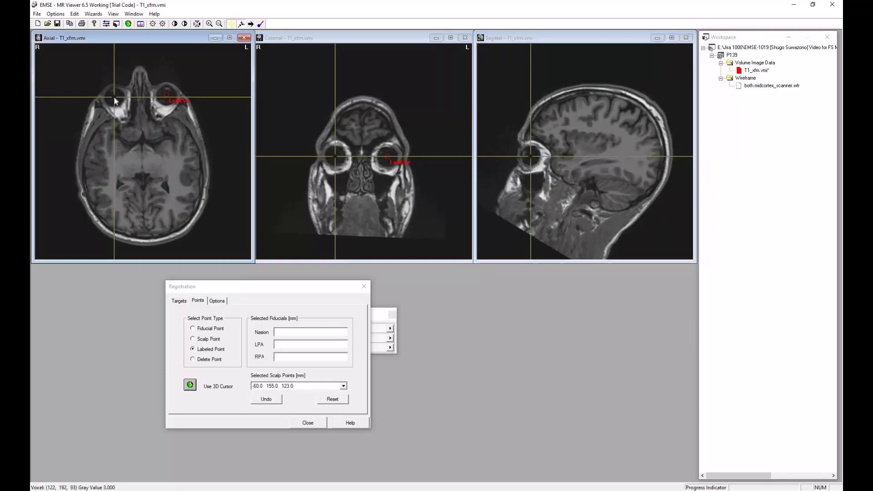
Set another registration point at the centre of the right eye in the coronal view and label it RightEye
right_click(335, 155)
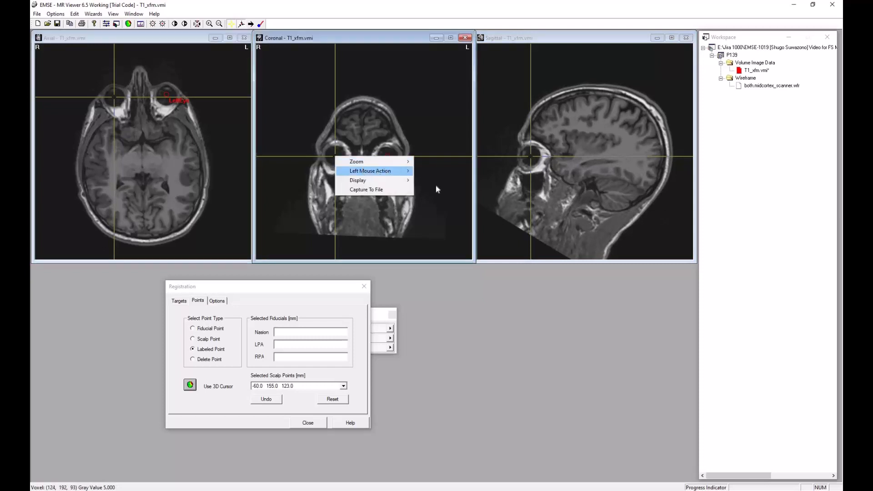
click(456, 230)
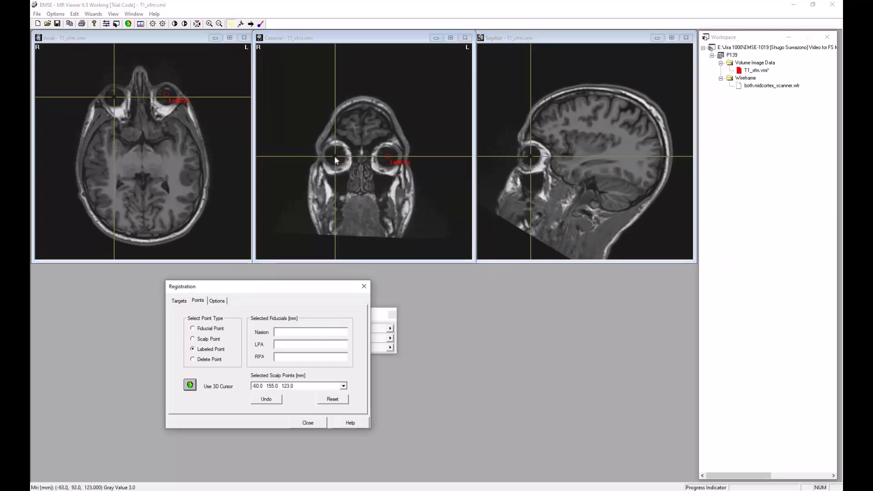
click(335, 156)
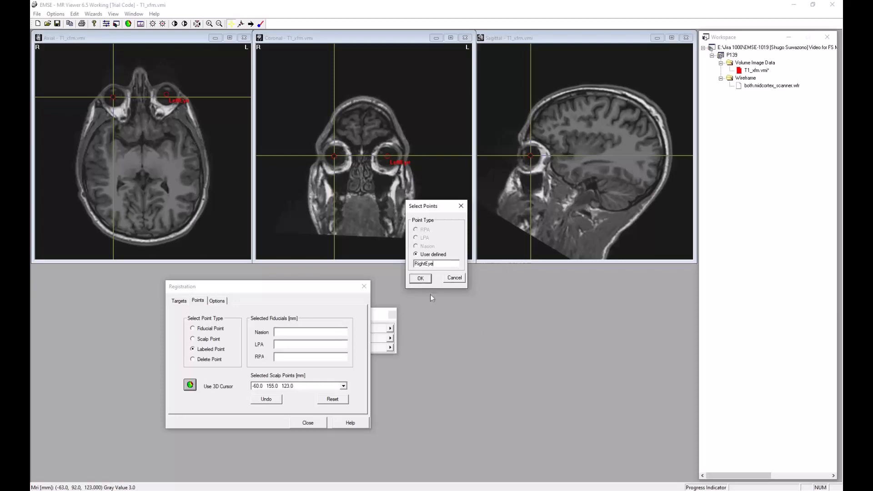
key(Return)
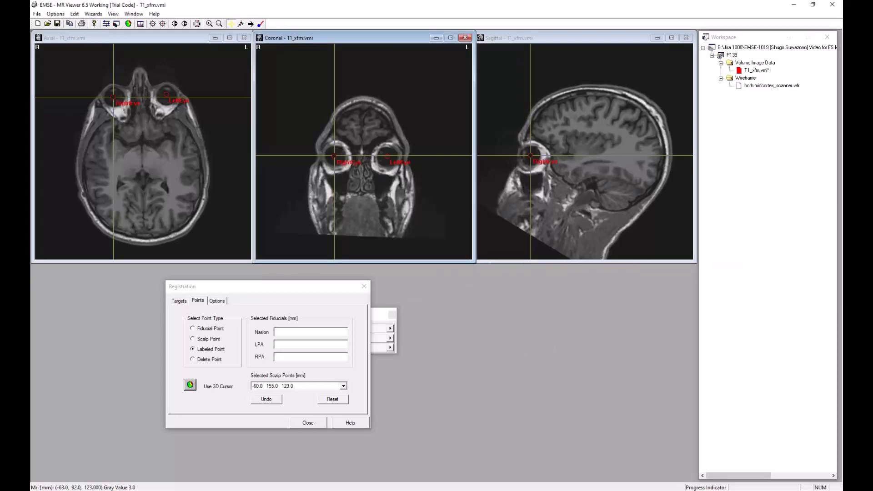
Check the Nasion entry in LabeledPoints_P139.xml in Notepad++ and return to MR Viewer
drag(30, 52, 597, 35)
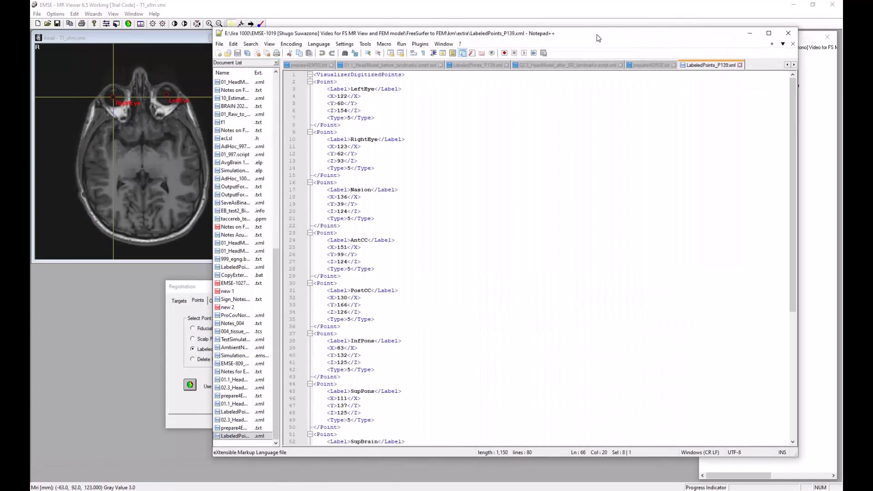
click(331, 186)
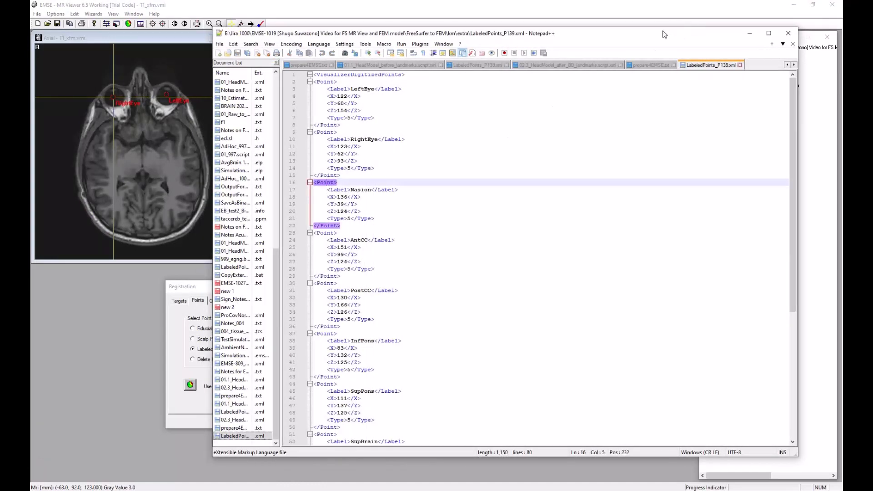
drag(662, 36, 30, 61)
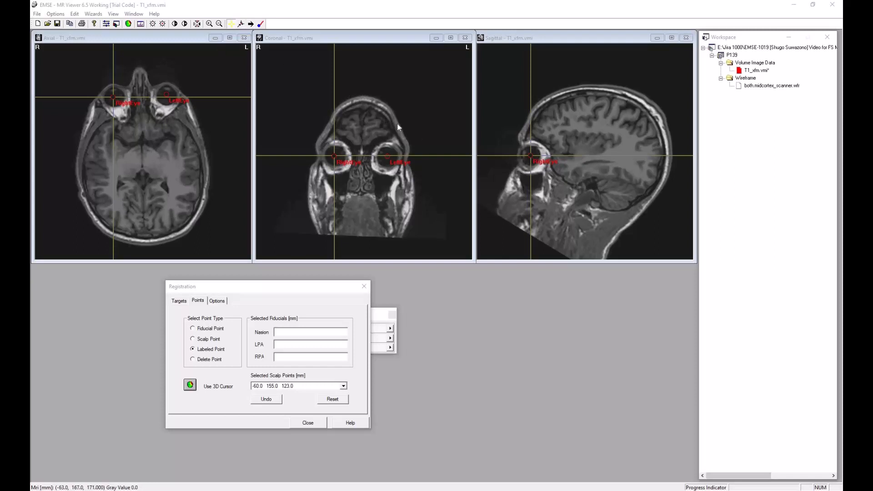
Activate Warp-To-Point and centre the linked crosshair on the nasion across the three views, at about axial 137, coronal 215, sagittal 124
click(242, 25)
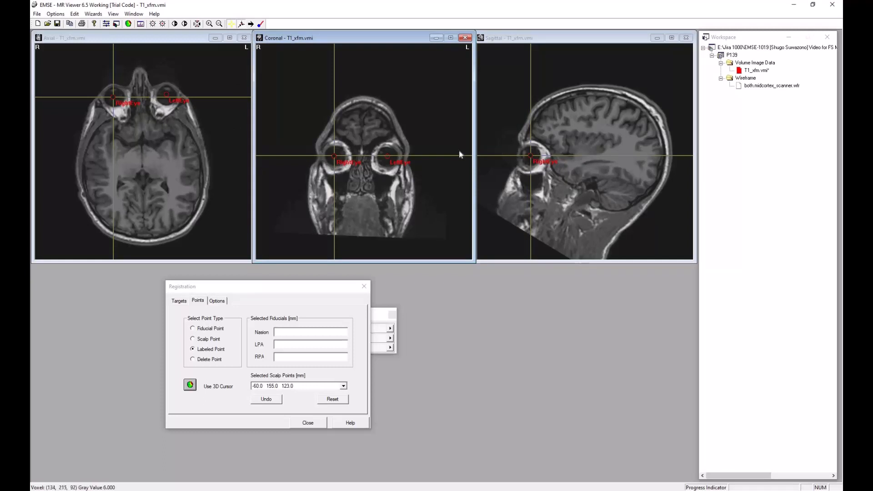
click(140, 105)
click(139, 89)
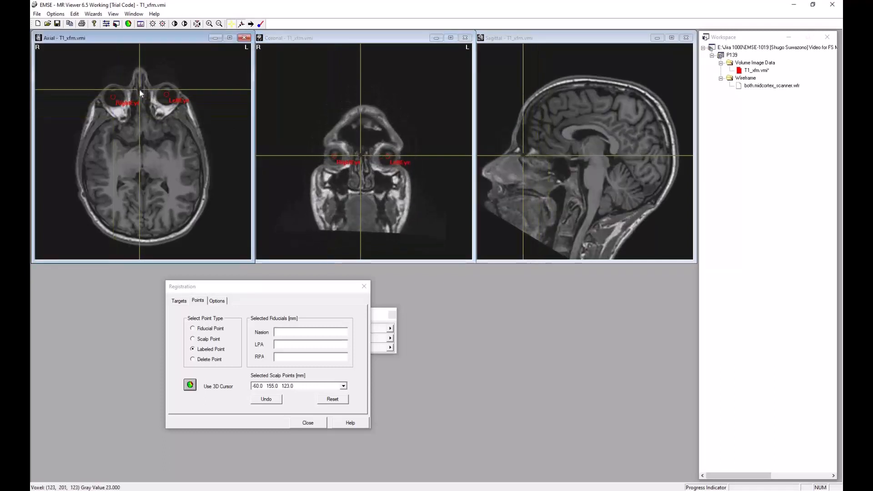
click(140, 79)
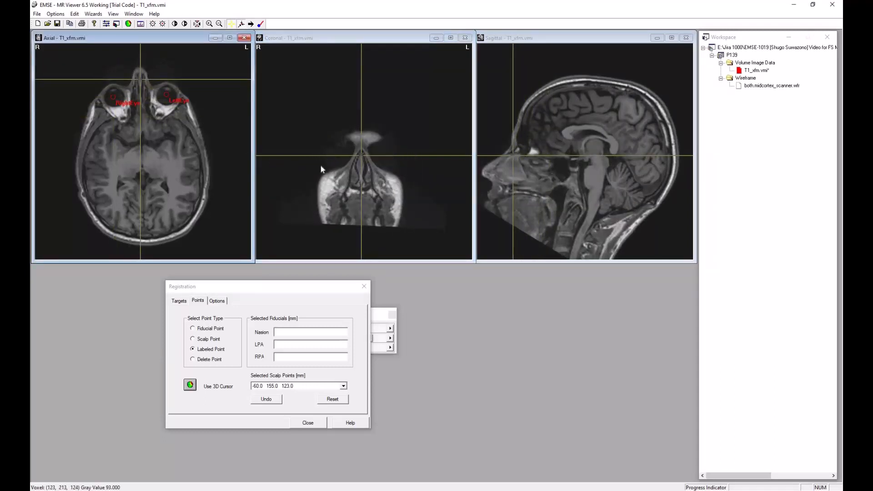
click(359, 144)
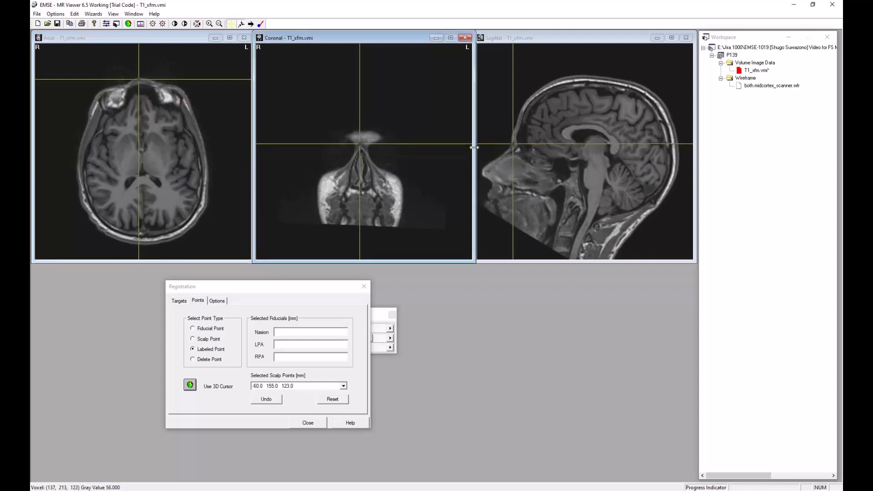
click(512, 145)
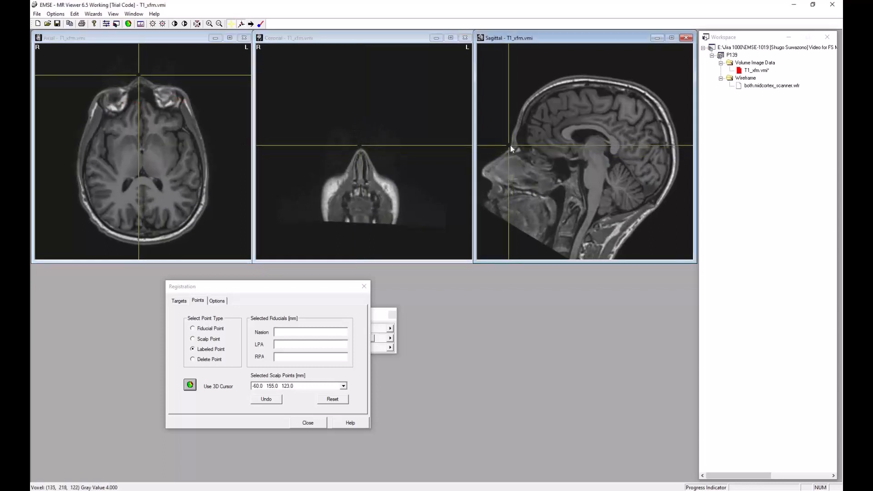
click(511, 145)
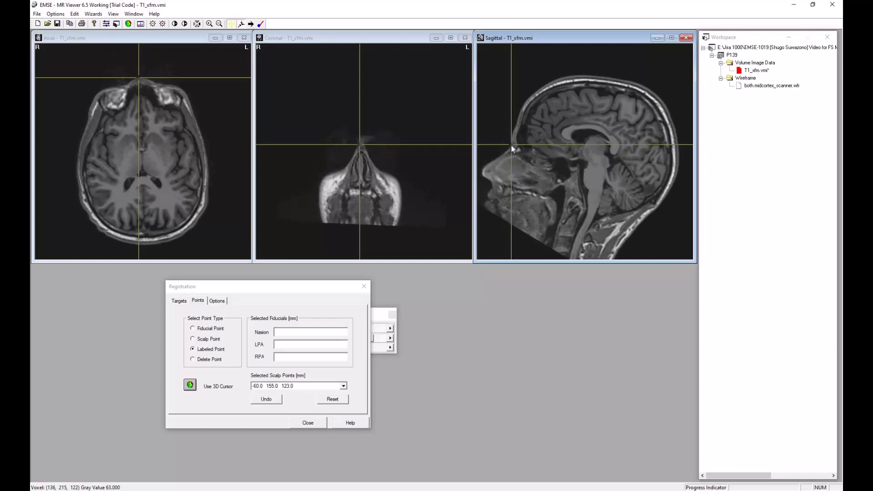
click(511, 145)
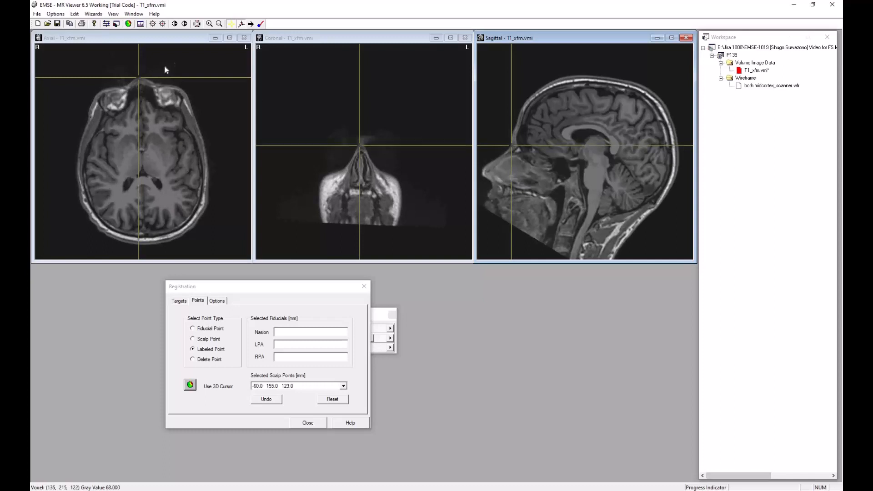
click(140, 79)
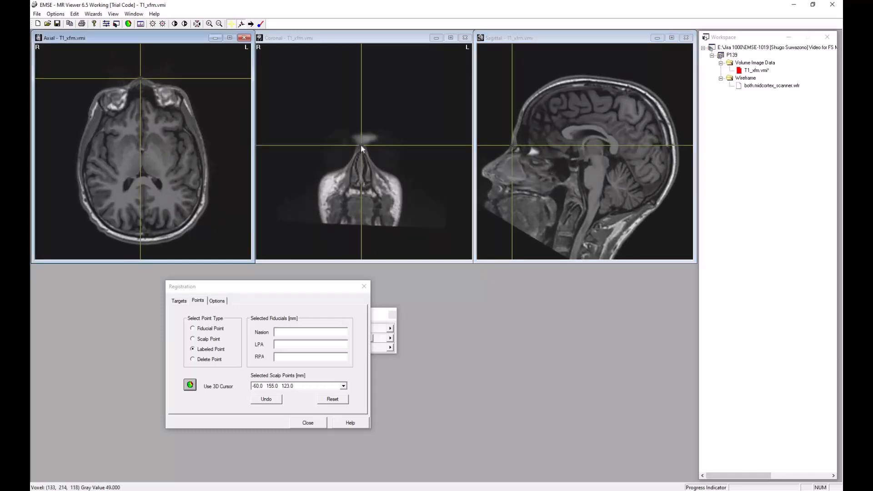
click(511, 146)
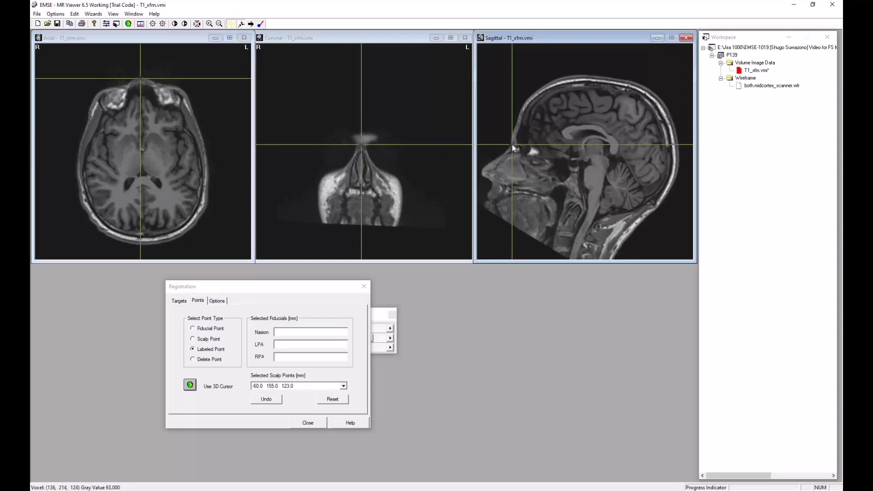
click(511, 143)
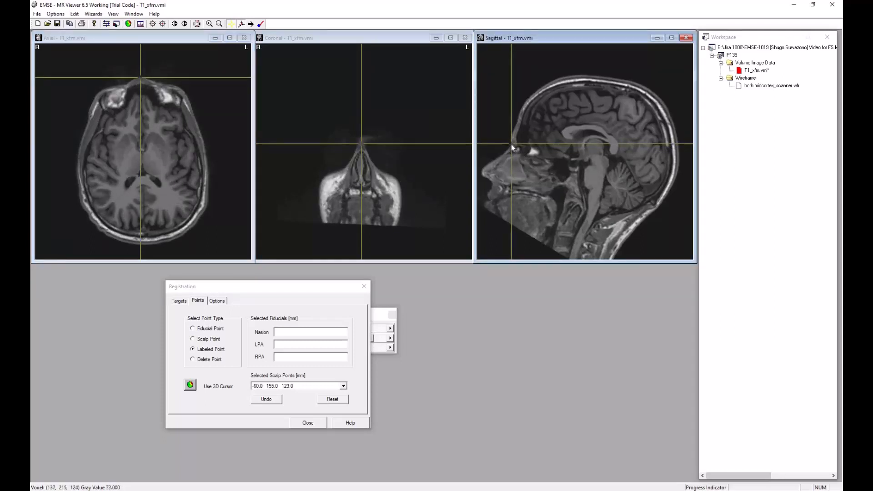
Move the Registration dialog clear of the Navigator and step through the neighbouring coronal slices, settling on slice 215 for the nasion
drag(282, 289, 517, 318)
drag(547, 292, 549, 294)
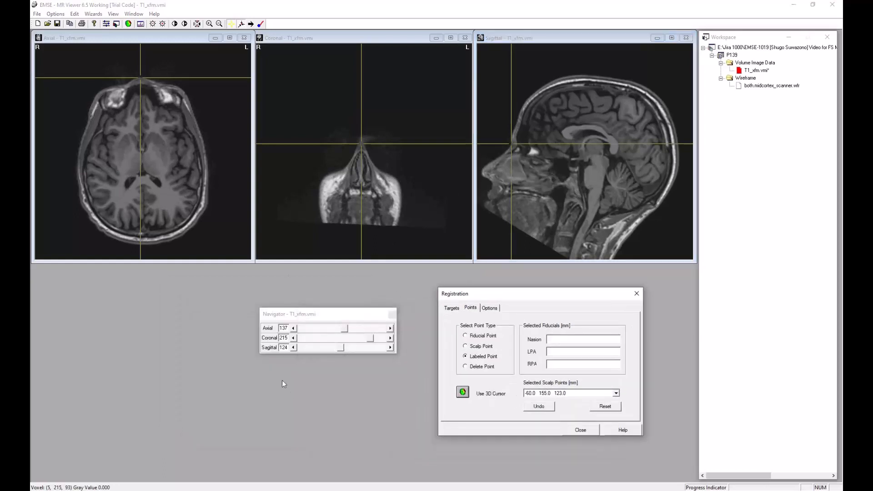
click(294, 338)
click(359, 338)
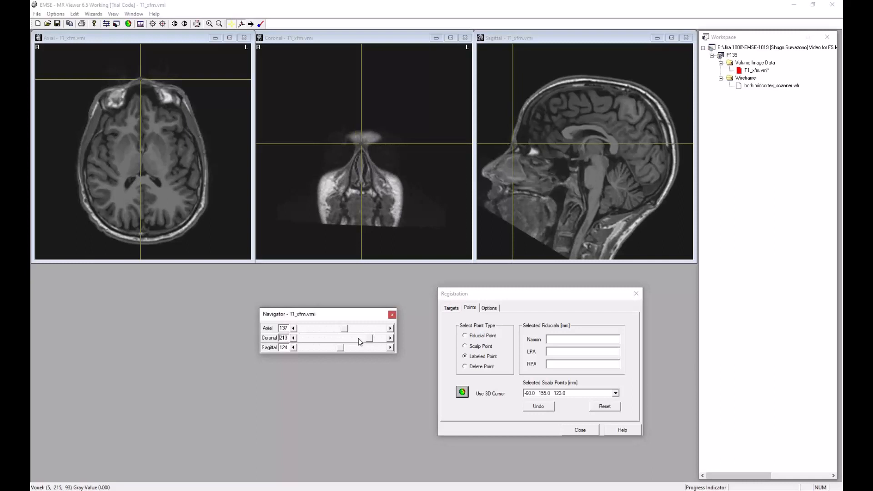
click(390, 338)
click(390, 338)
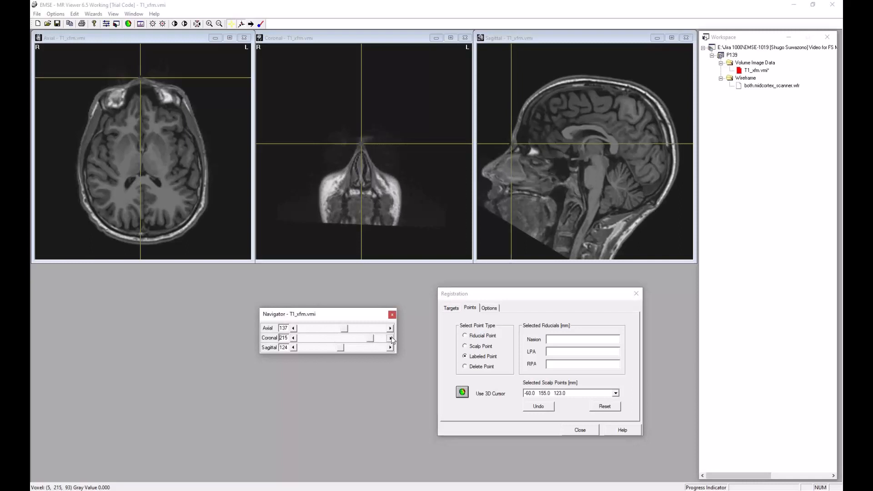
Set a registration point on the nasion in the coronal view and label it Nasion as a user-defined point
right_click(361, 146)
mouse_move(413, 157)
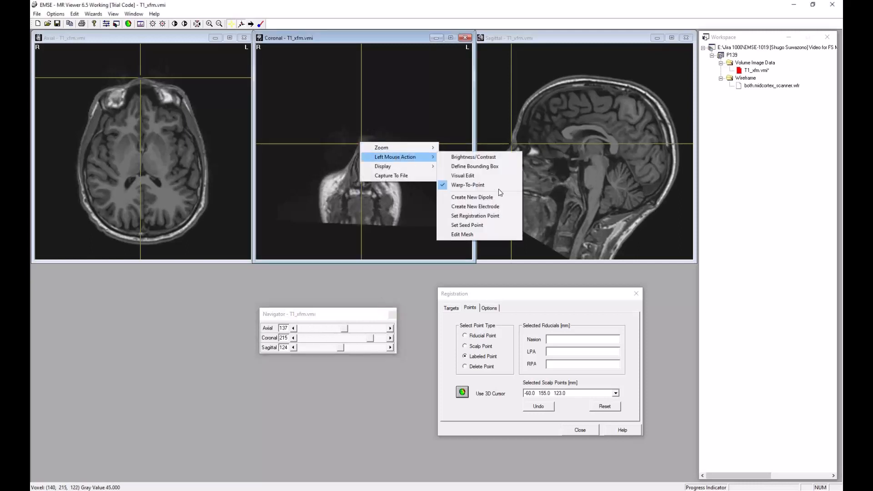
click(494, 216)
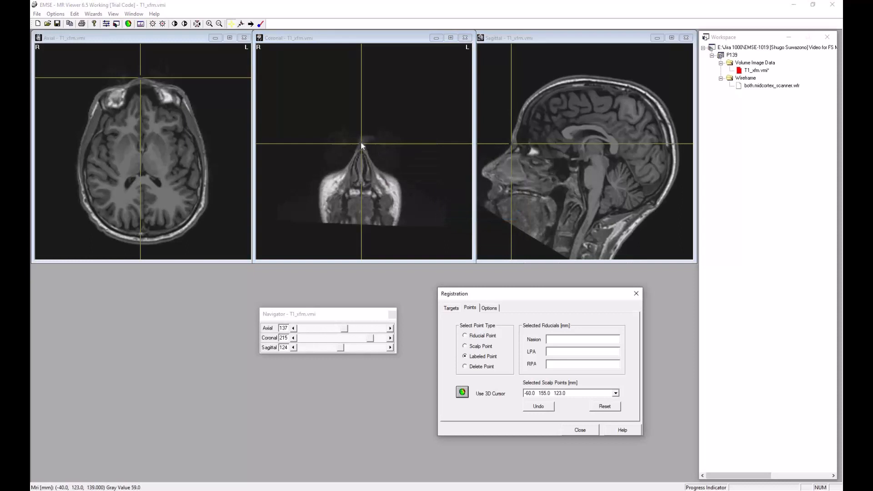
click(361, 144)
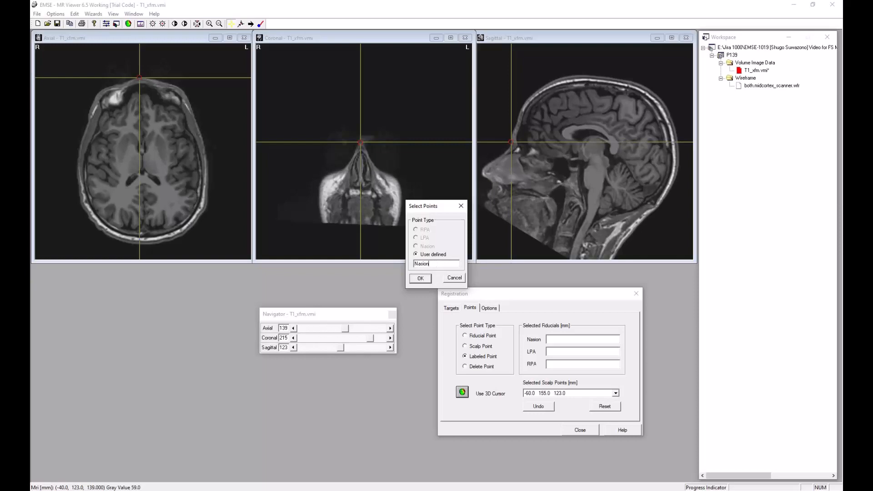
click(421, 278)
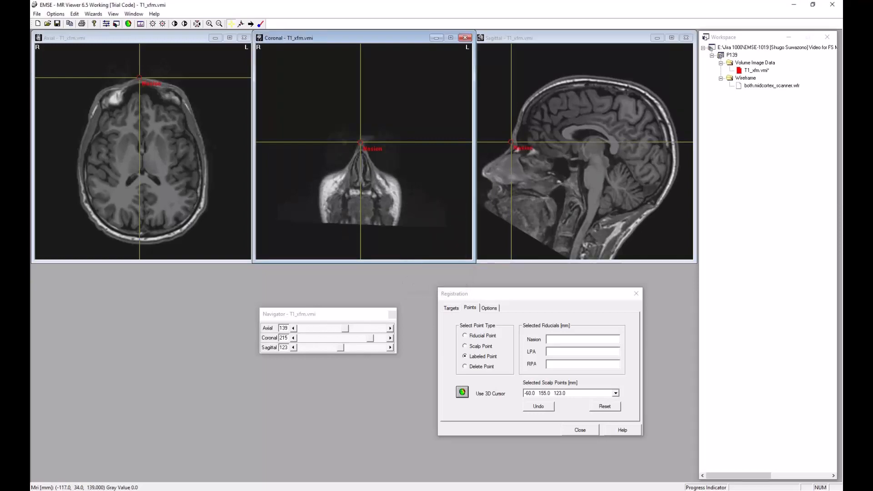
Review the AntCC and PostCC entries in LabeledPoints_P139.xml in Notepad++ and return to MR Viewer
drag(30, 23, 537, 43)
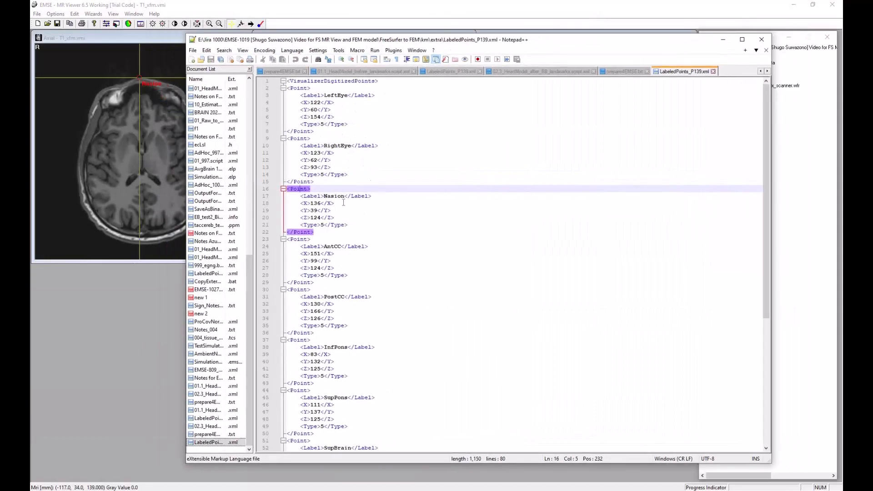
click(298, 240)
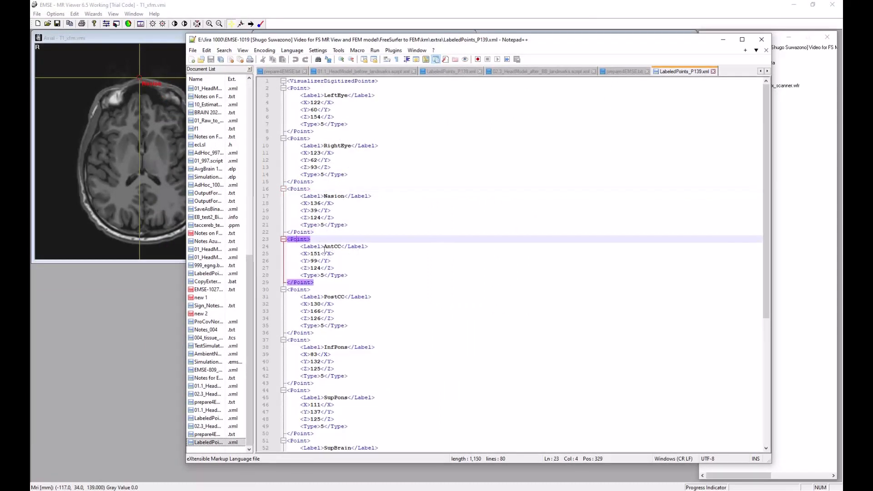
click(303, 291)
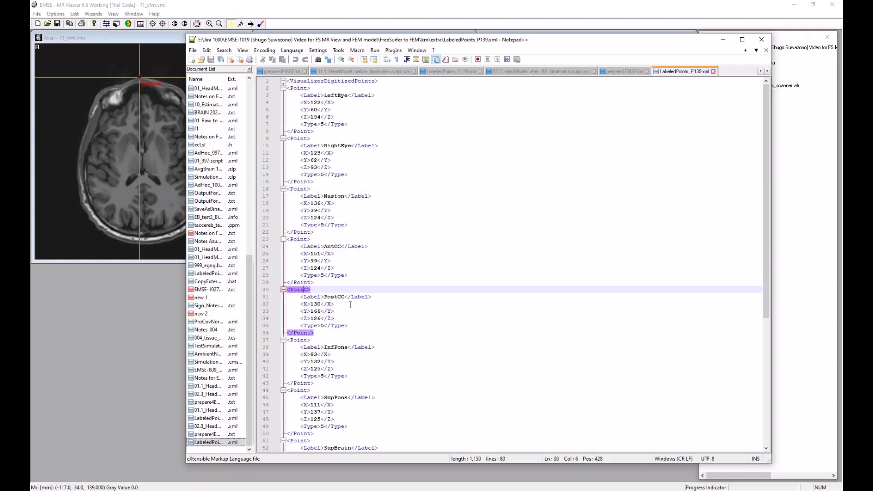
click(299, 240)
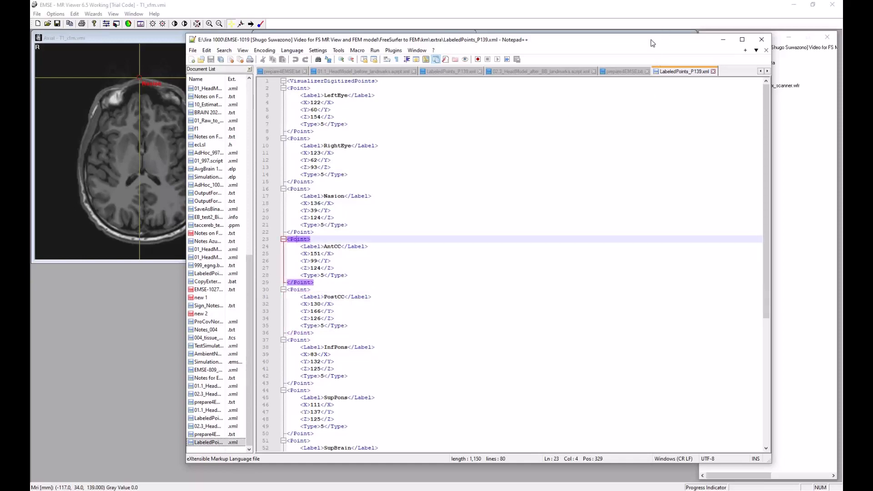
drag(651, 40, 30, 20)
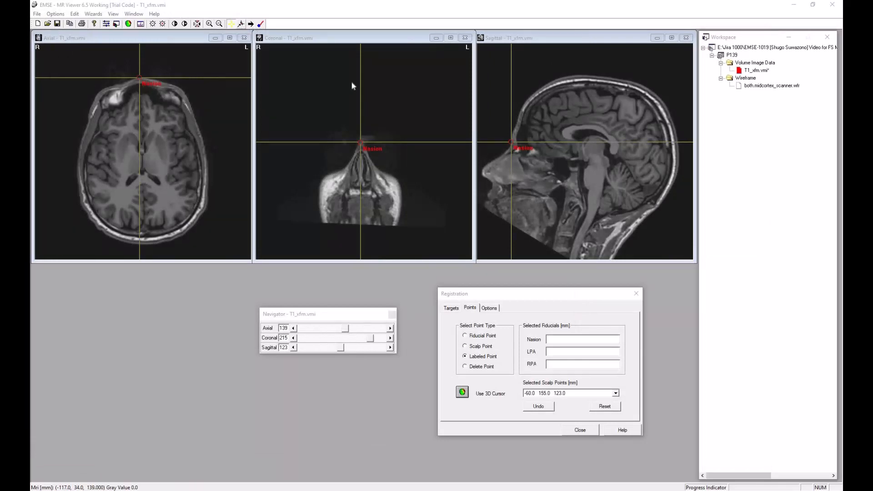
Centre the linked crosshair on the anterior edge of the corpus callosum, at about axial 150, coronal 155, sagittal 123
click(561, 135)
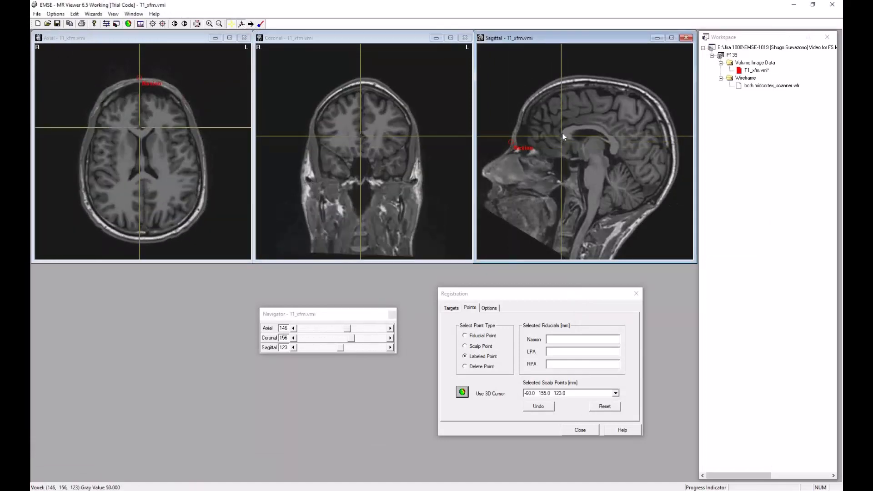
click(563, 133)
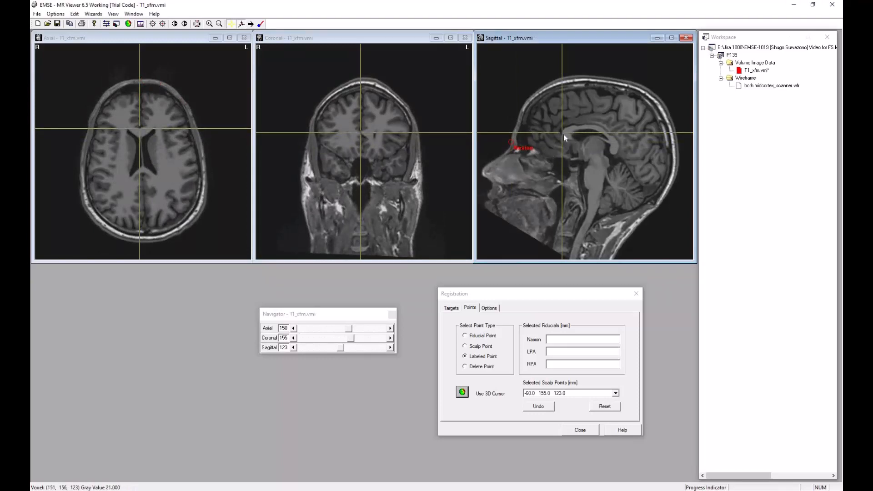
click(561, 132)
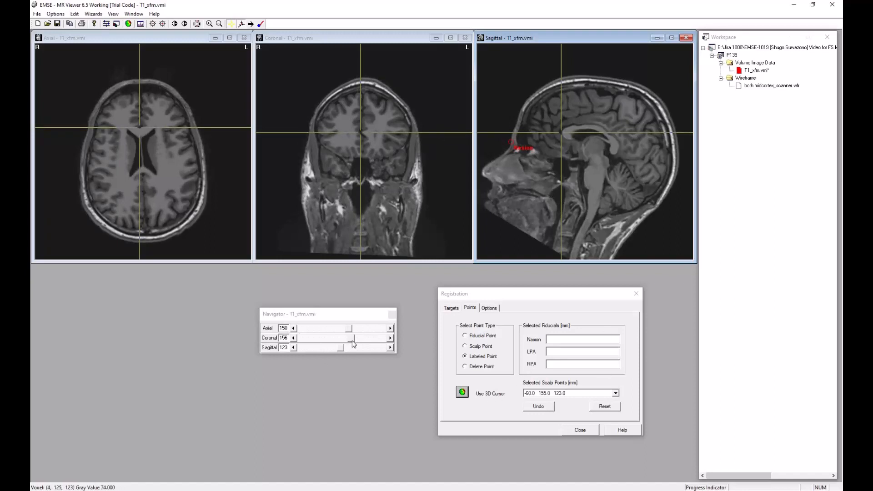
click(293, 338)
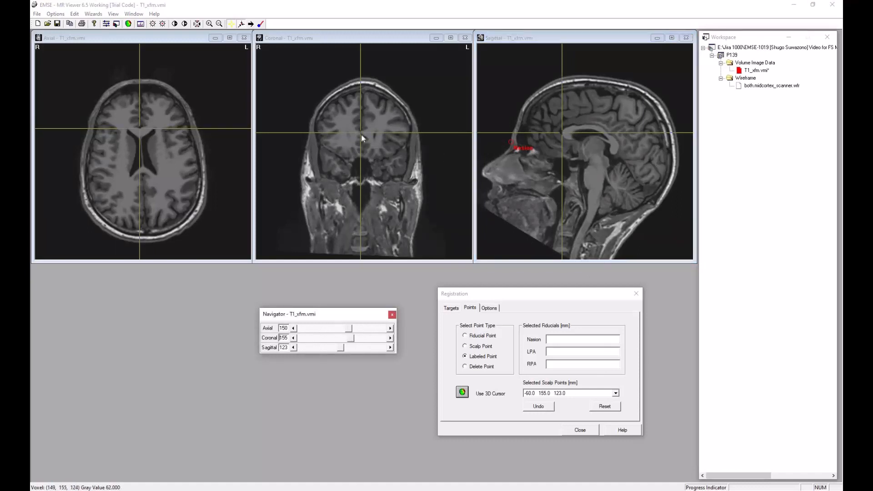
Set a registration point at the anterior edge of the corpus callosum in the sagittal view and label it AntCC
right_click(563, 137)
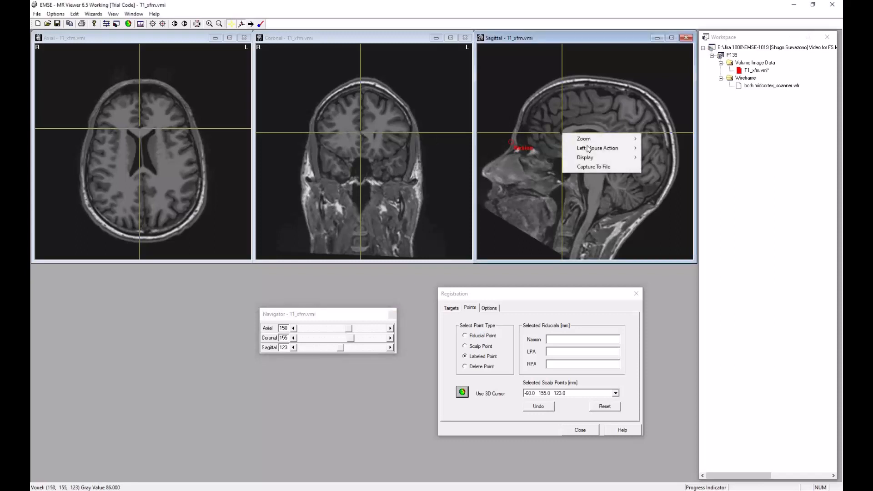
mouse_move(597, 150)
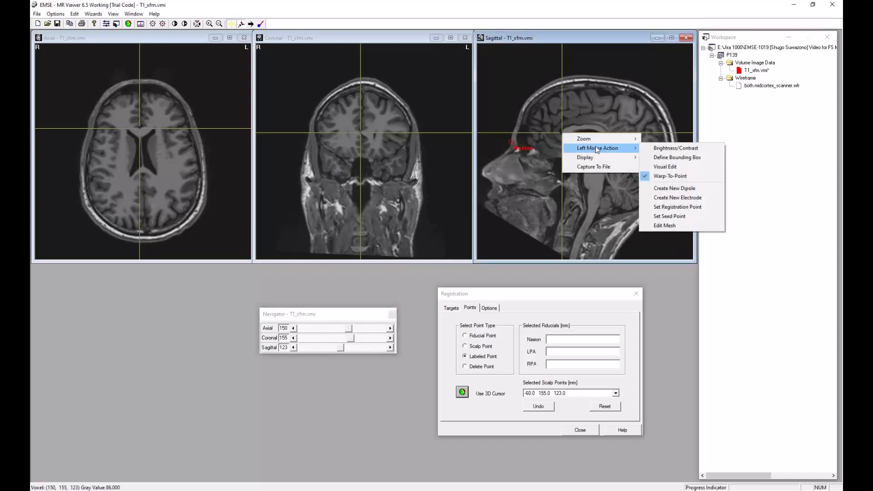
click(681, 207)
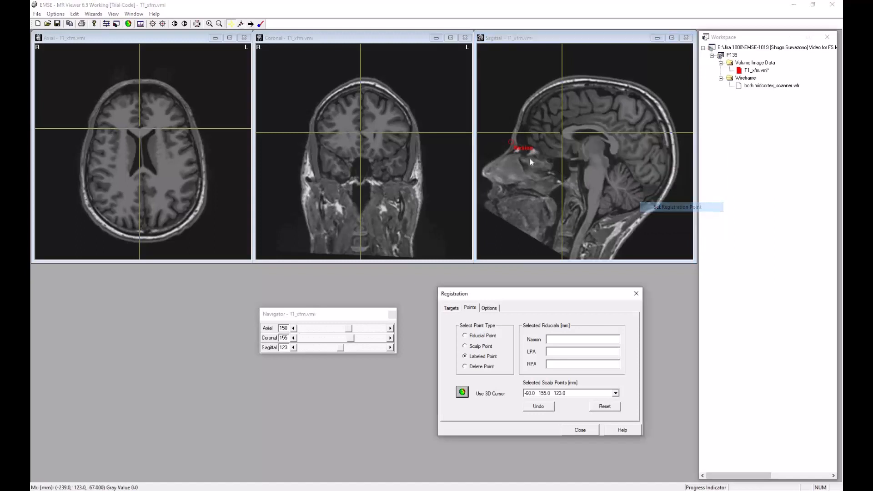
click(561, 135)
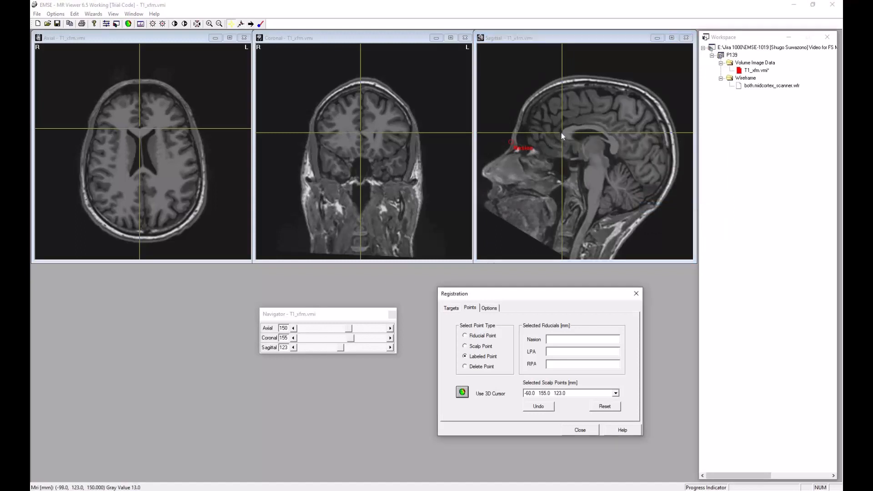
click(447, 263)
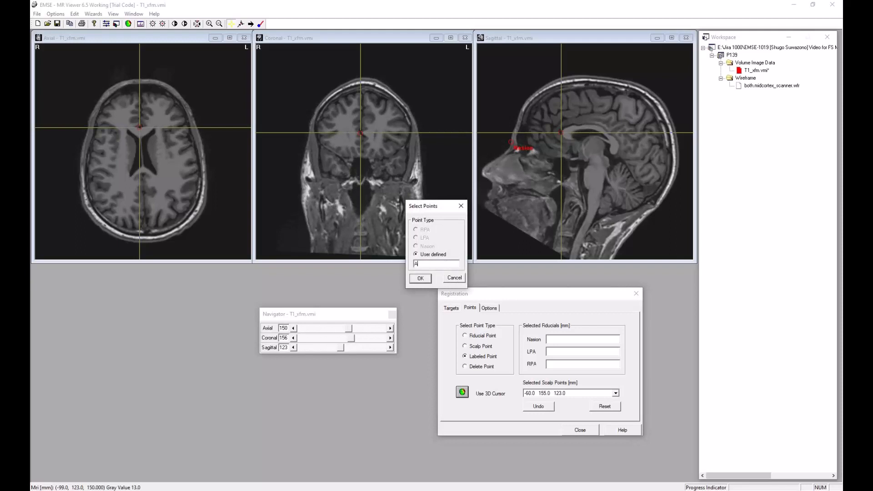
text(And)
text(CC)
click(421, 279)
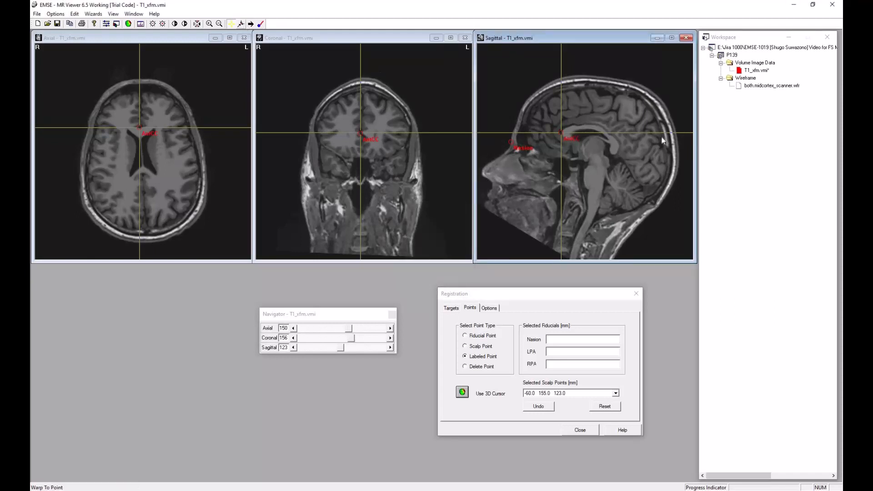
Centre the linked crosshair on the posterior edge of the corpus callosum, at about axial 131, coronal 88, sagittal 127
drag(607, 132, 619, 149)
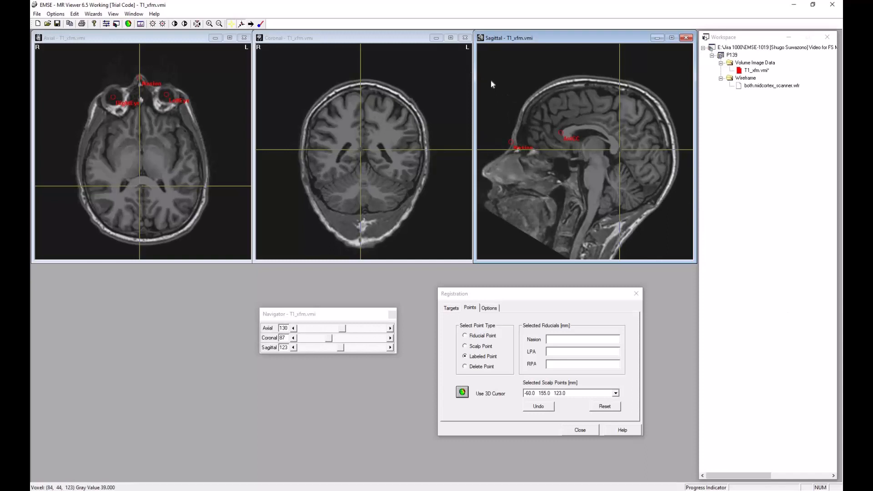
drag(619, 149, 618, 152)
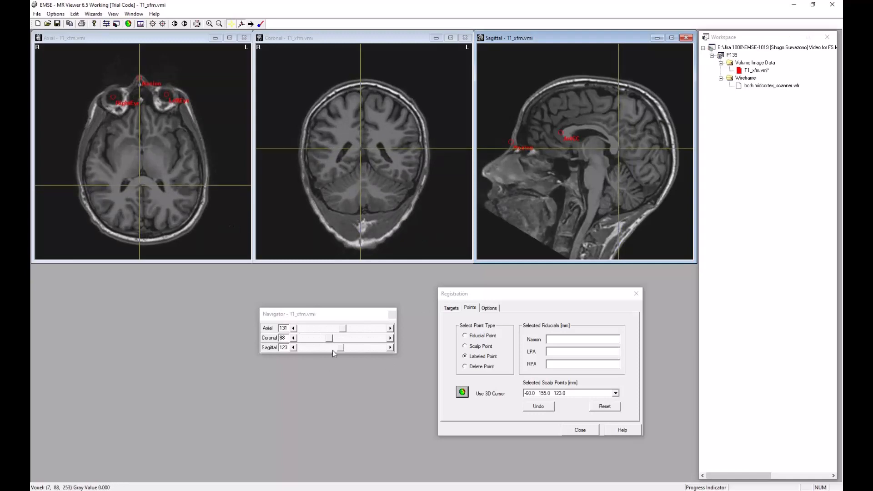
click(390, 348)
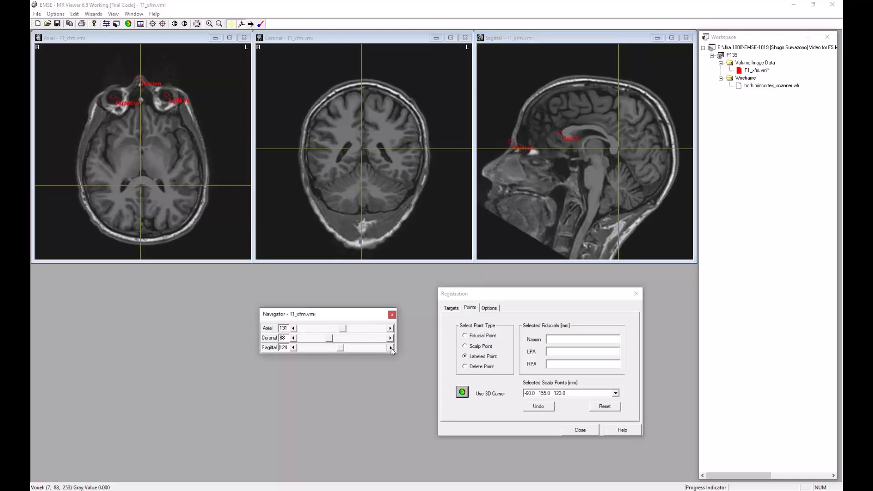
click(390, 348)
click(390, 348)
click(389, 348)
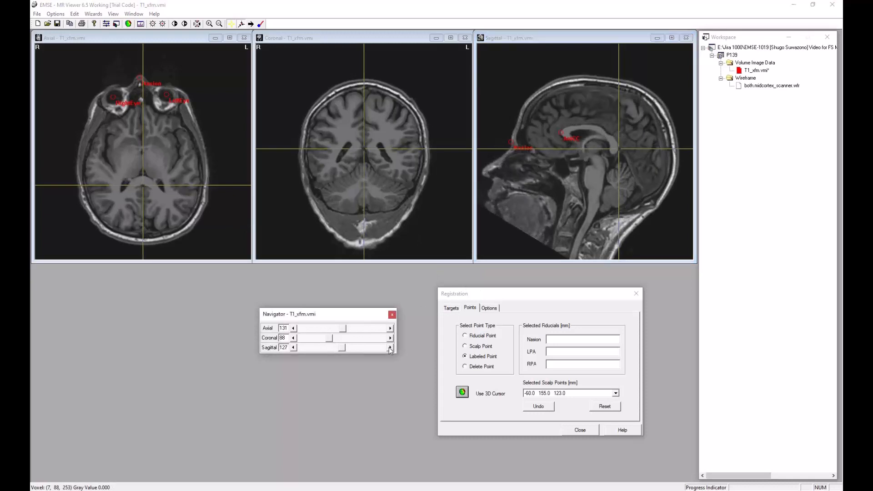
click(294, 348)
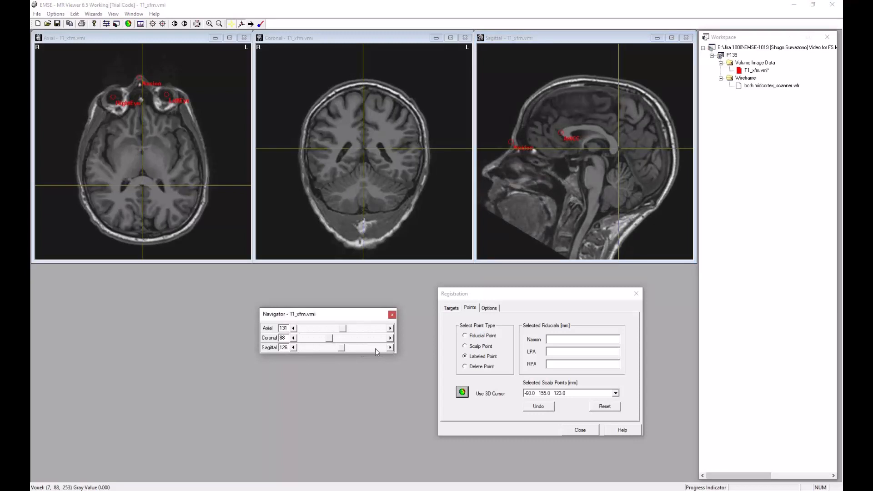
click(390, 349)
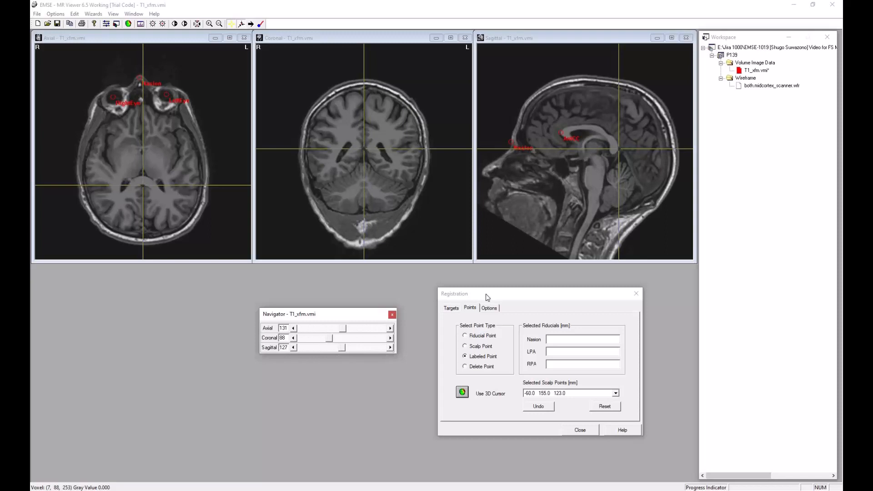
Set a registration point at the posterior edge of the corpus callosum in the sagittal view and label it PostCC
right_click(619, 150)
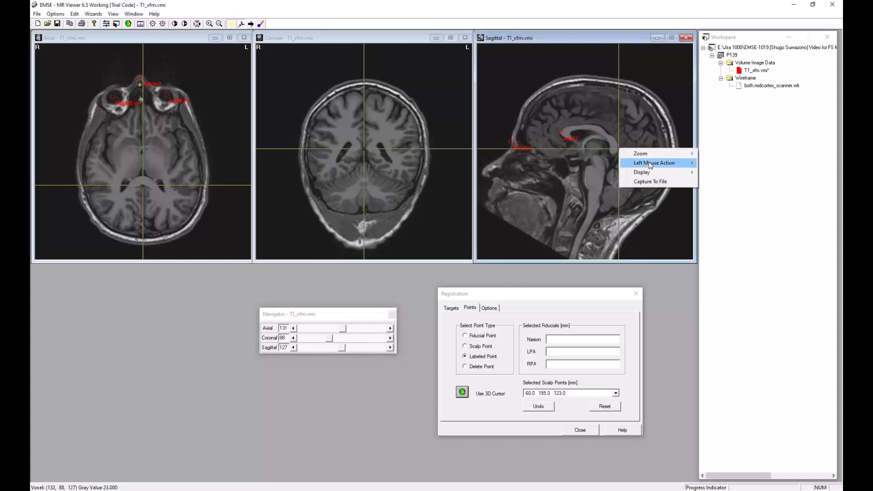
mouse_move(655, 163)
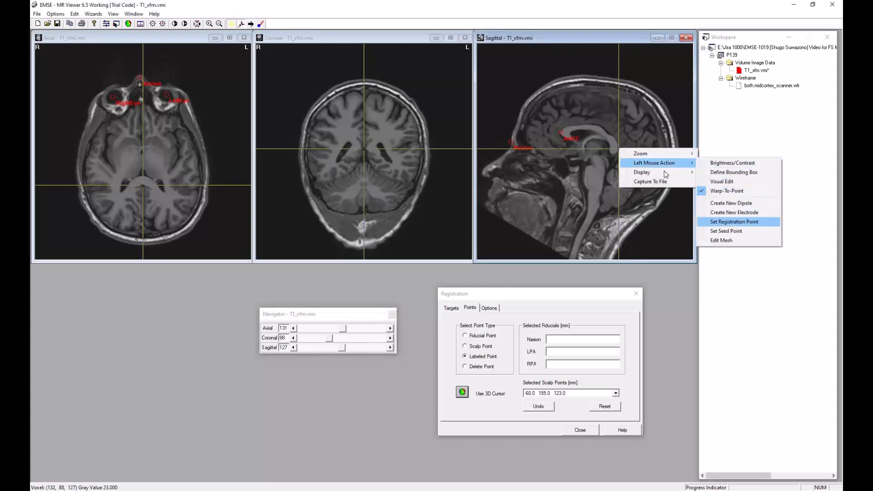
click(734, 221)
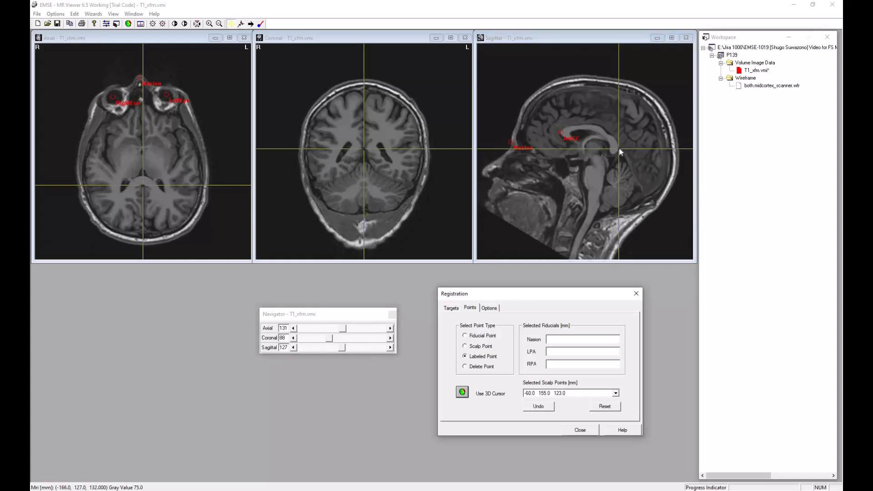
click(619, 149)
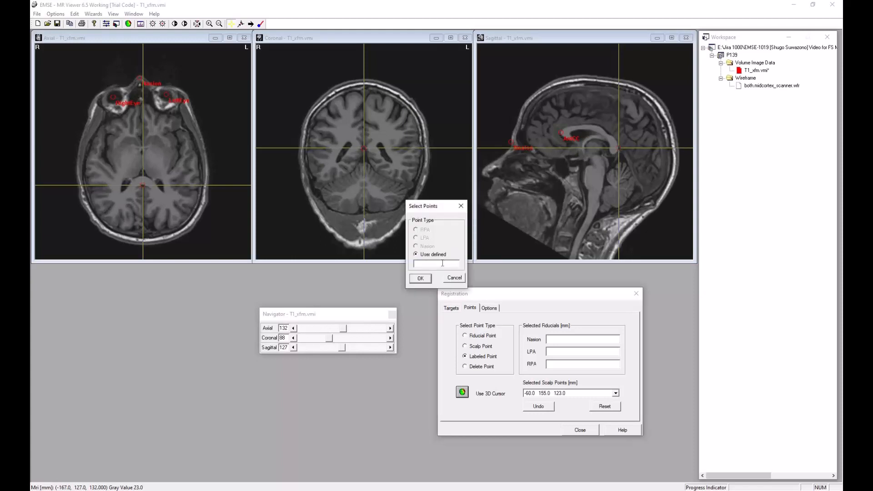
text(PostCC)
click(421, 278)
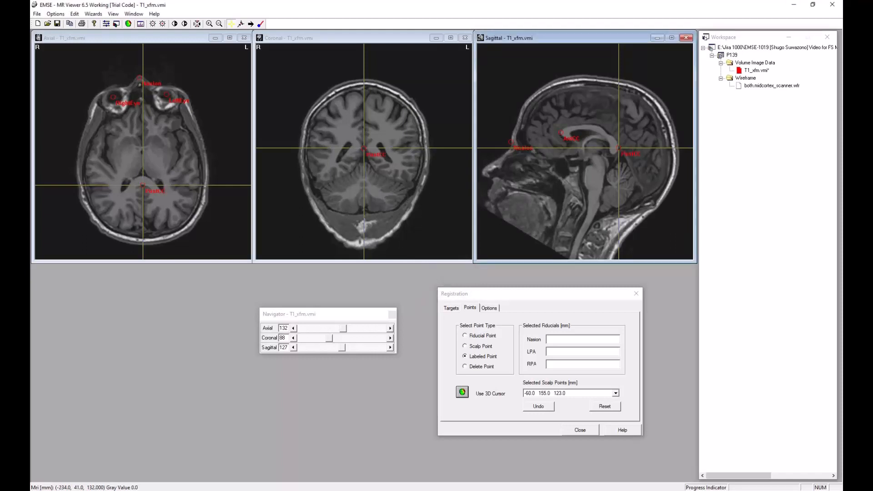
Switch to Notepad++, review the InfPons and SupPons entries in LabeledPoints_P139.xml, and return to MR Viewer
drag(31, 45, 509, 34)
scroll(429, 288, down, 3)
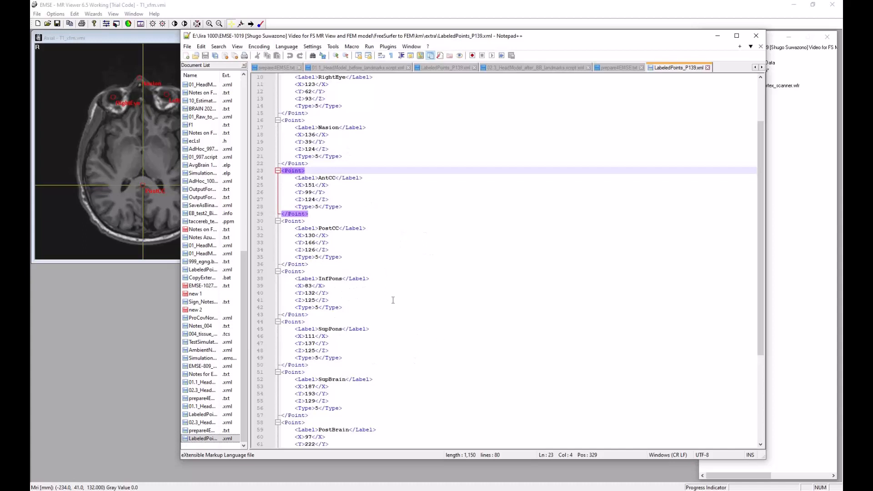
click(292, 272)
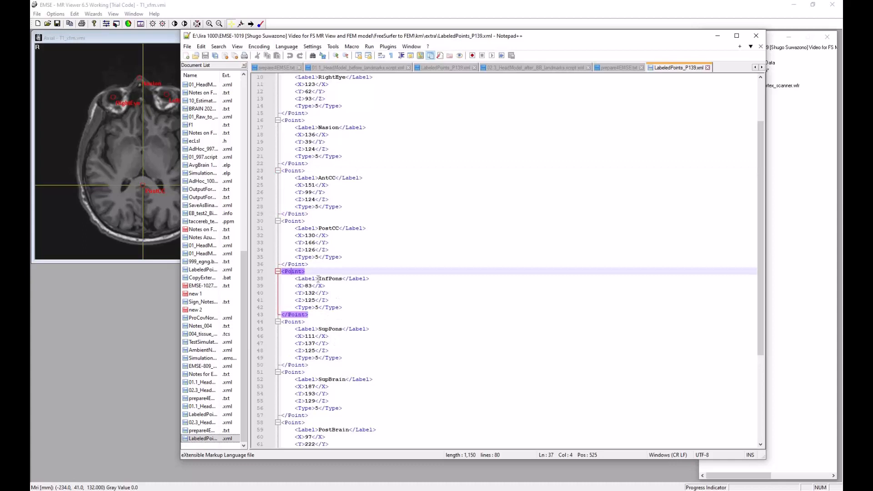
drag(319, 279, 342, 279)
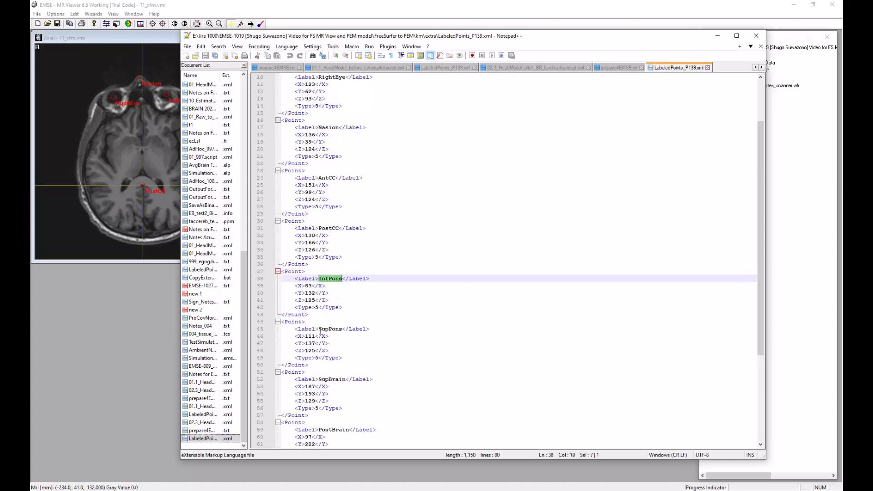
drag(319, 329, 340, 329)
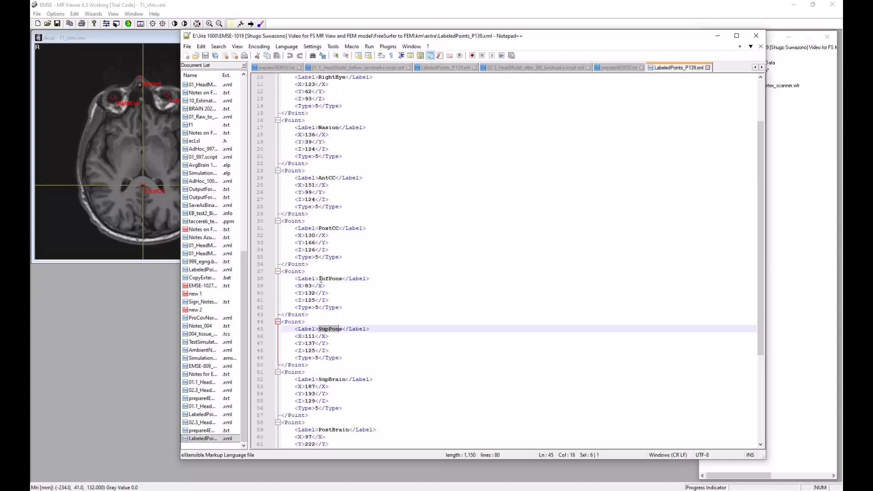
drag(322, 279, 340, 278)
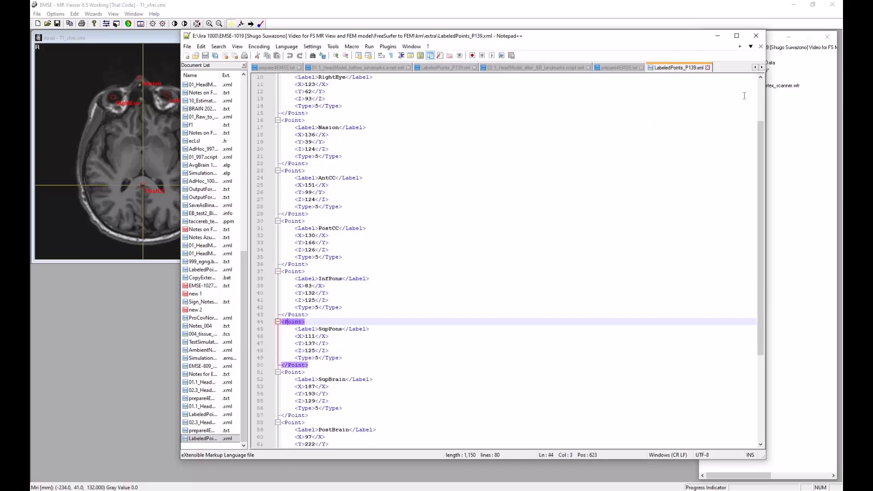
click(289, 321)
drag(647, 37, 31, 31)
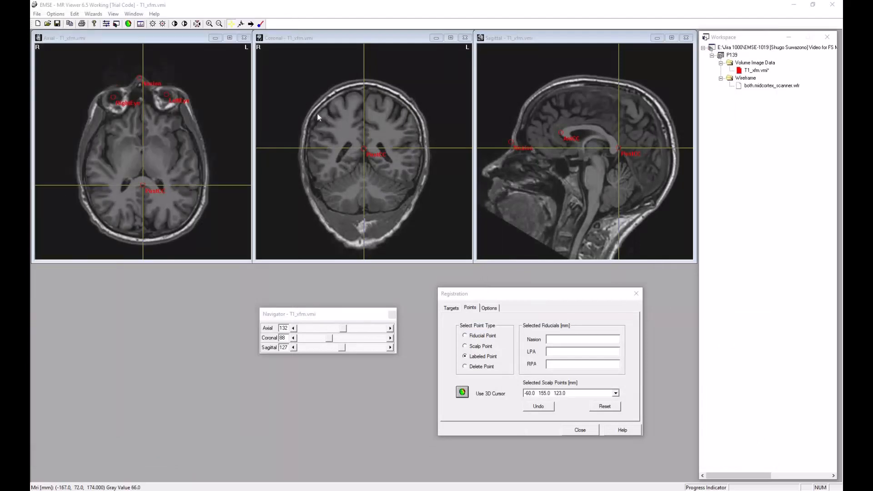
Reactivate Warp-To-Point and centre the linked crosshair on the superior edge of the pons, at about axial 111, coronal 119, sagittal 126
click(242, 26)
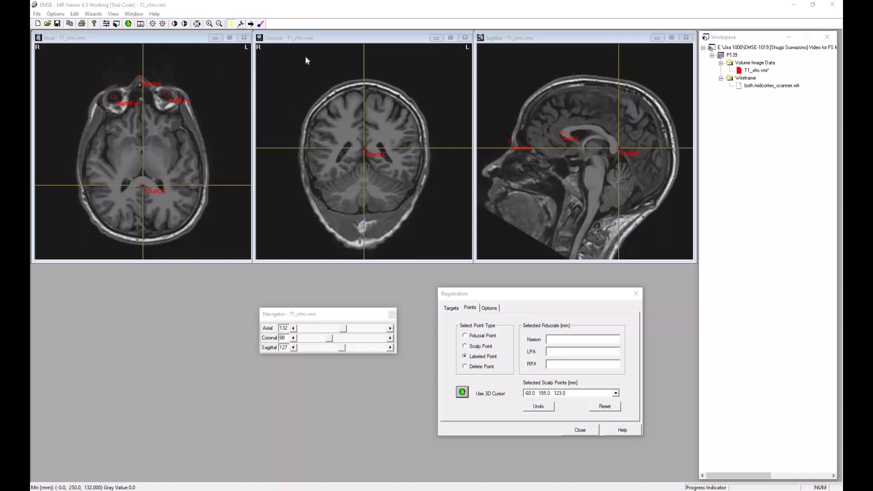
click(593, 166)
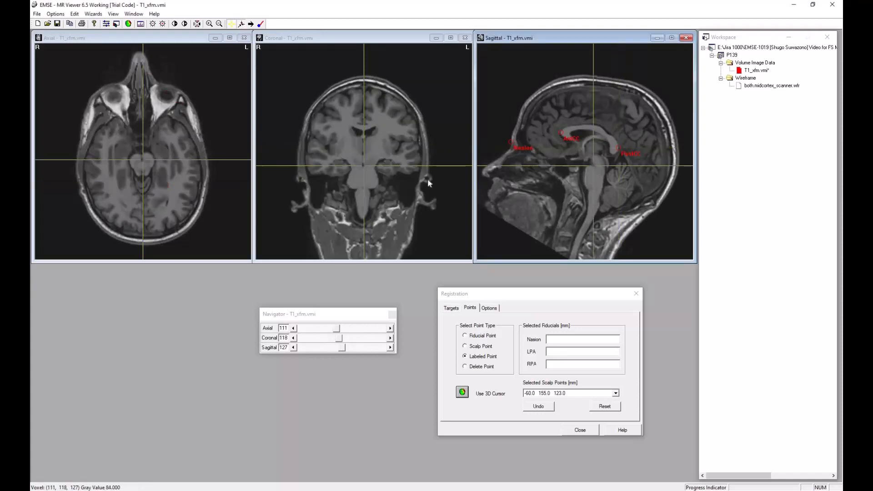
click(593, 167)
click(593, 166)
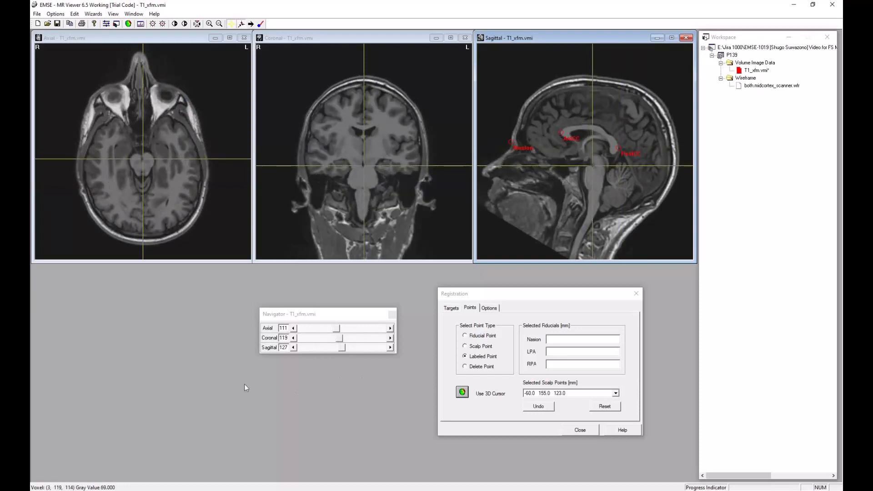
click(293, 347)
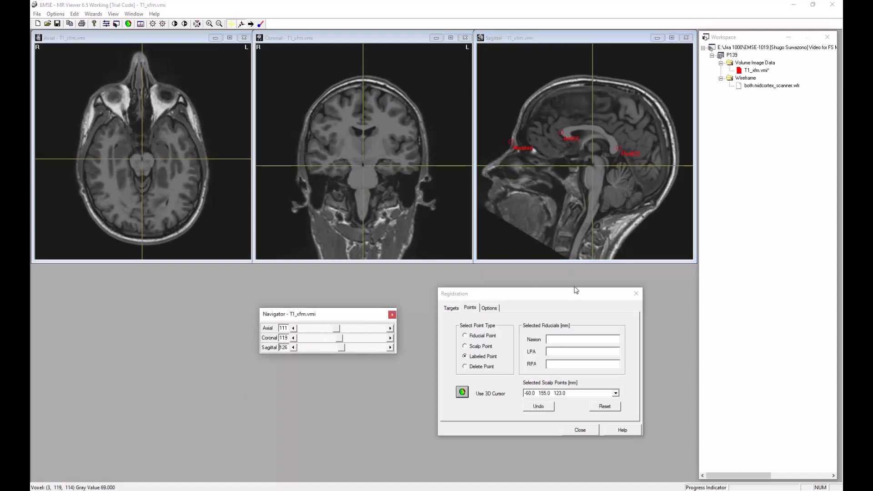
Set a registration point at the superior edge of the pons in the sagittal view and label it SupPons
right_click(594, 165)
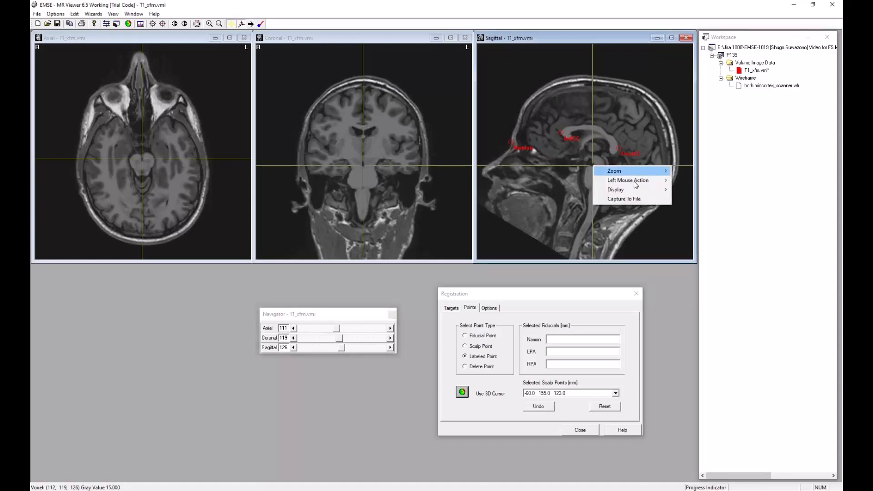
mouse_move(632, 180)
click(707, 238)
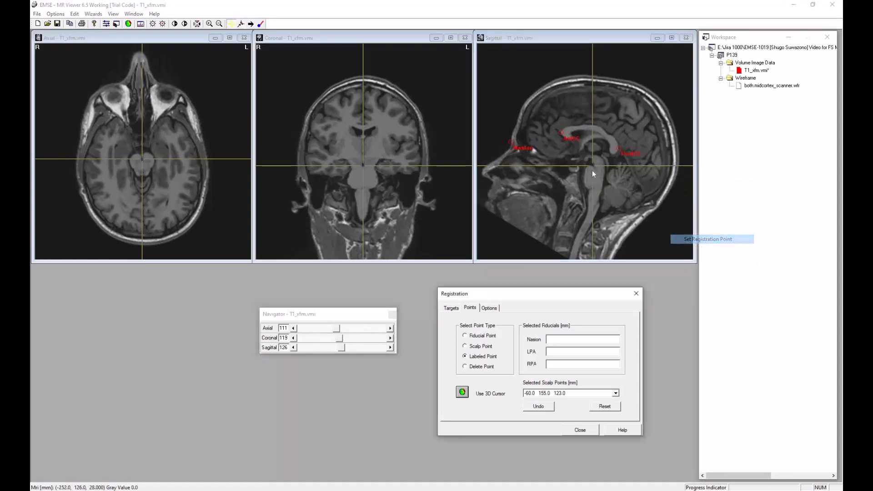
click(592, 165)
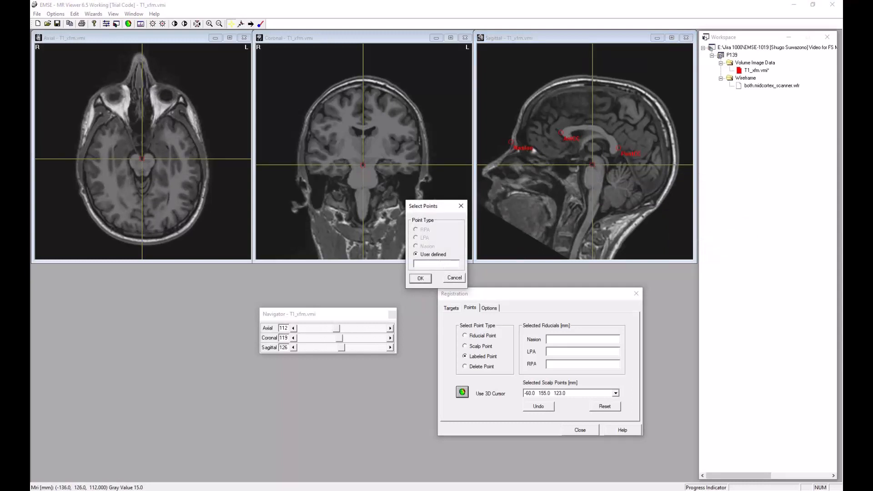
text(SupPons)
click(420, 278)
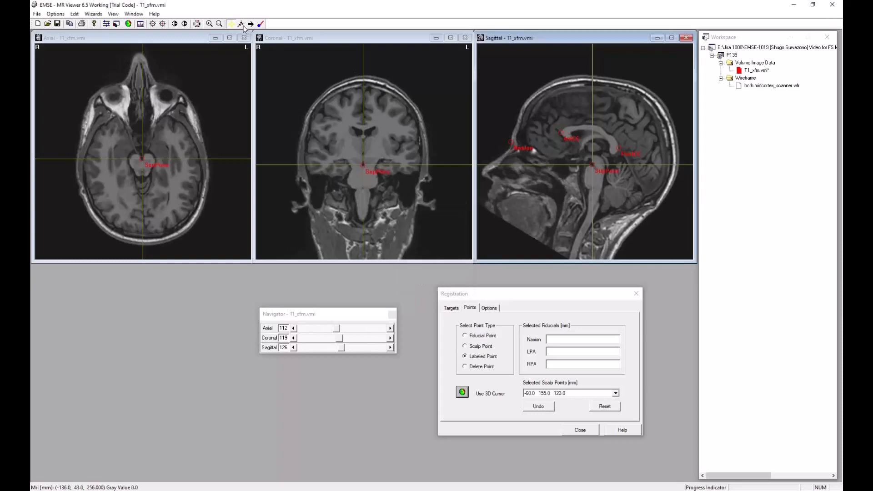
Centre the linked crosshair on the inferior edge of the pons, at about axial 83, coronal 122, sagittal 125
drag(592, 166, 589, 190)
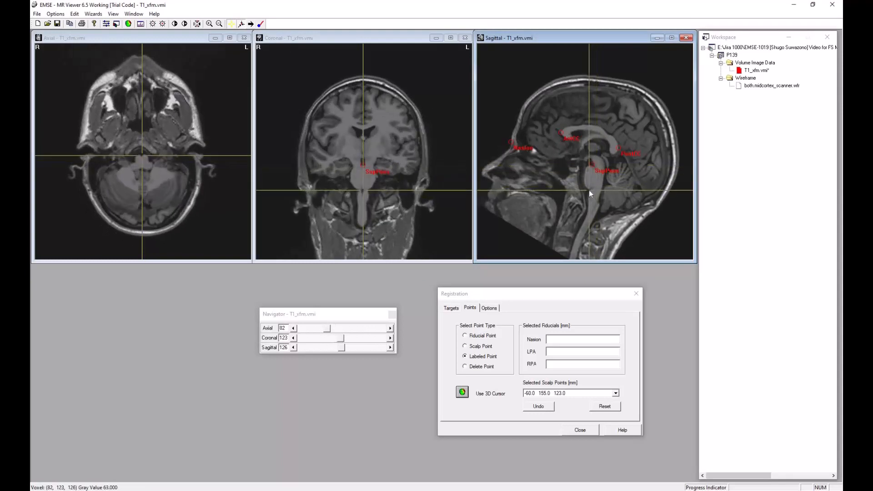
click(588, 189)
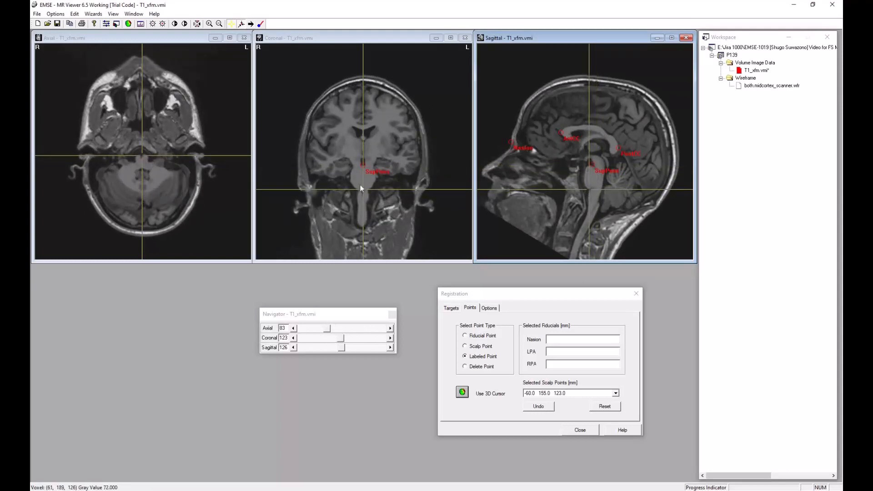
drag(363, 192, 362, 193)
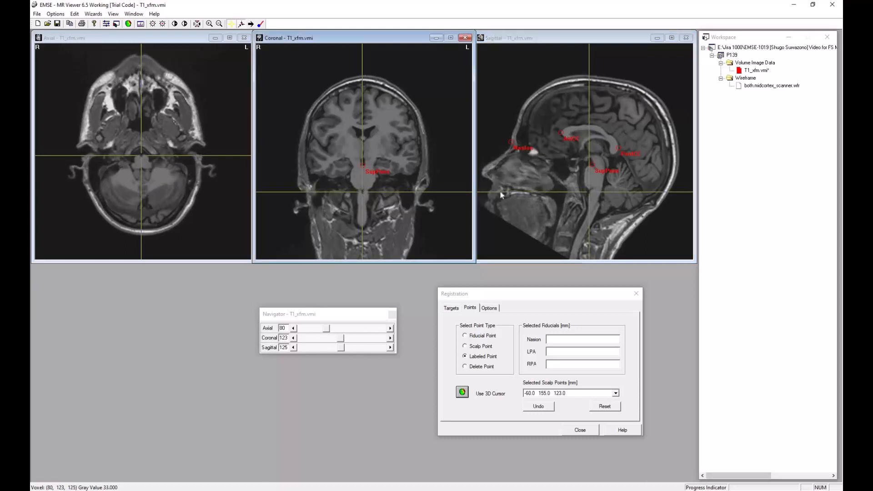
click(592, 193)
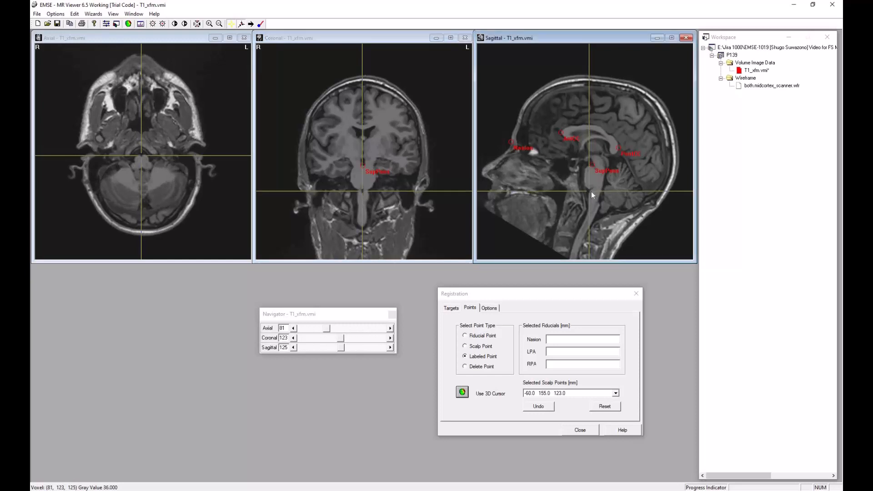
drag(591, 192, 590, 189)
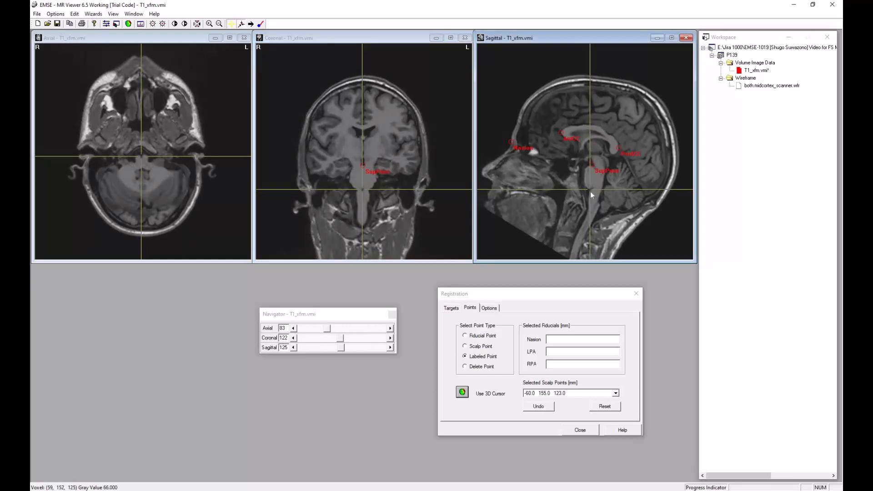
Set a registration point at the inferior edge of the pons in the sagittal view and label it InfPons
right_click(589, 189)
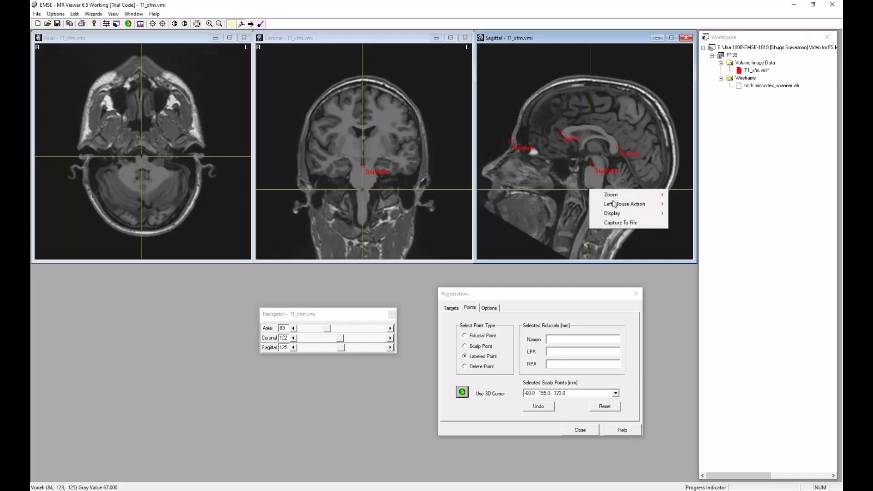
mouse_move(636, 205)
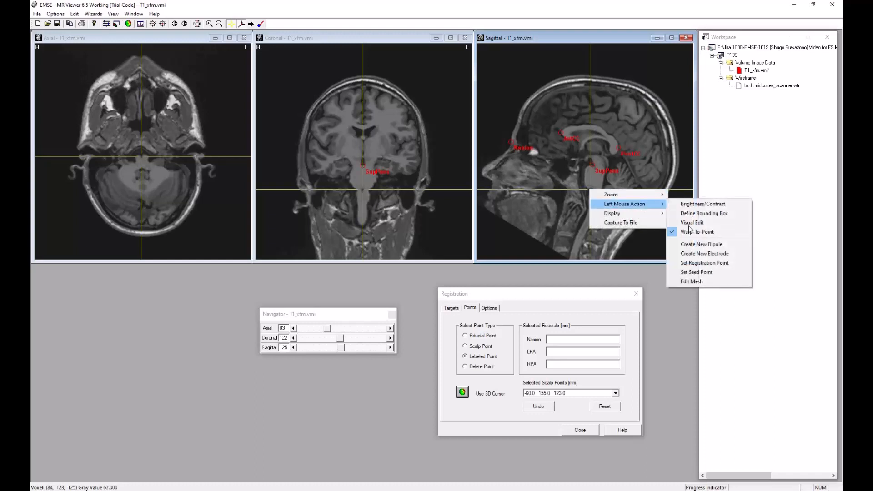
click(704, 263)
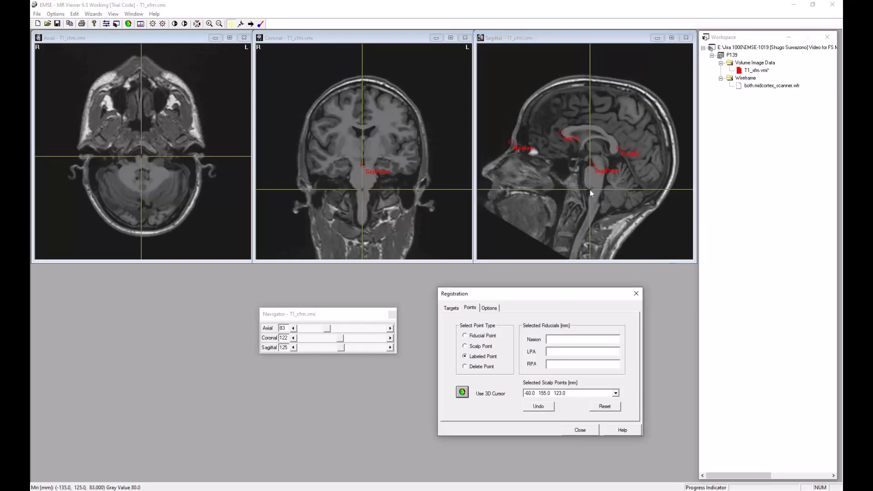
click(590, 190)
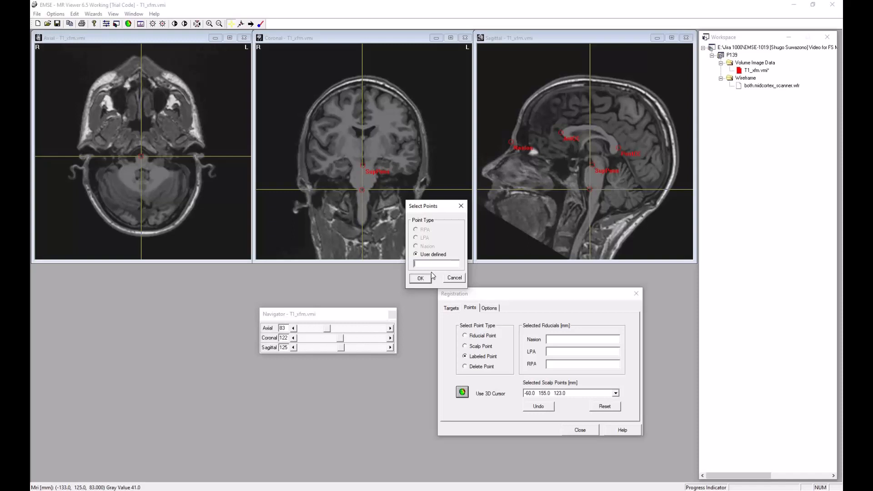
text(InfPons)
click(421, 278)
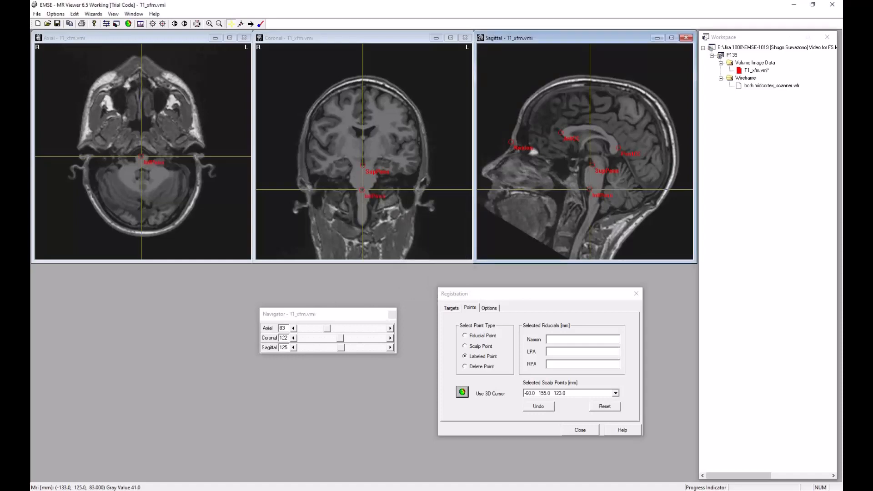
Consult the SupBrain and PostBrain entries of LabeledPoints_P139.xml in Notepad++, then move its window away from MR Viewer
drag(31, 46, 641, 47)
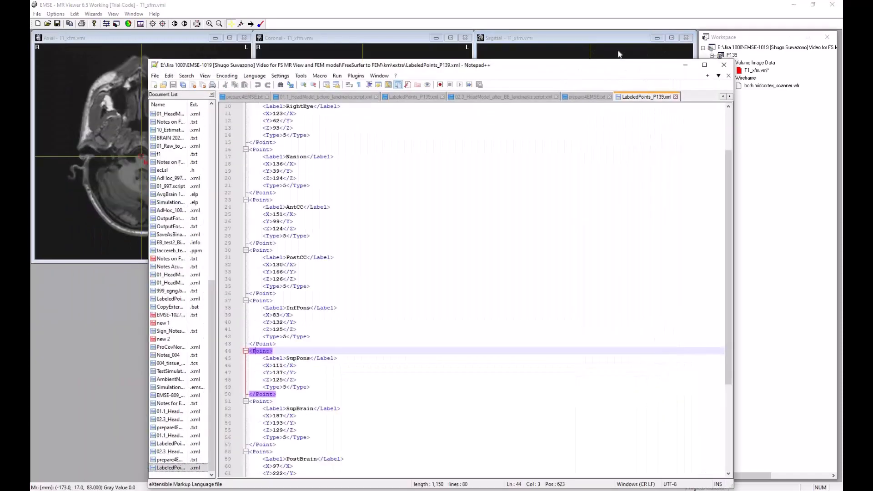
scroll(535, 311, down, 7)
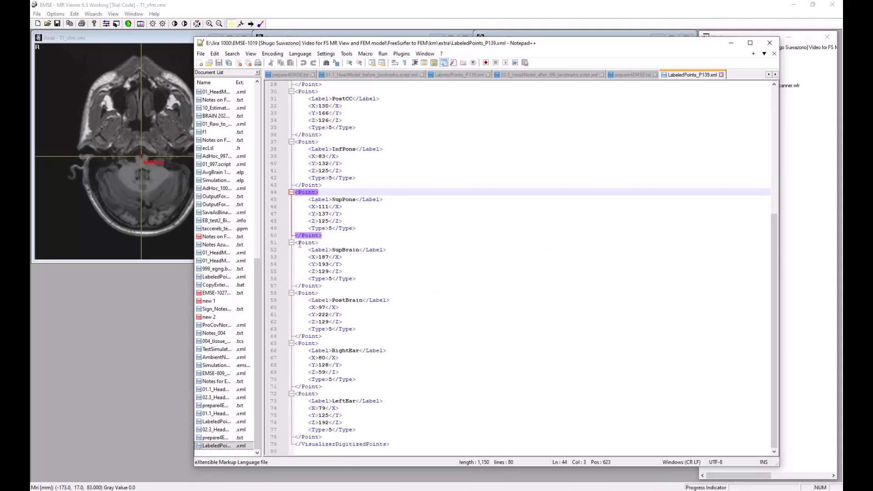
click(310, 294)
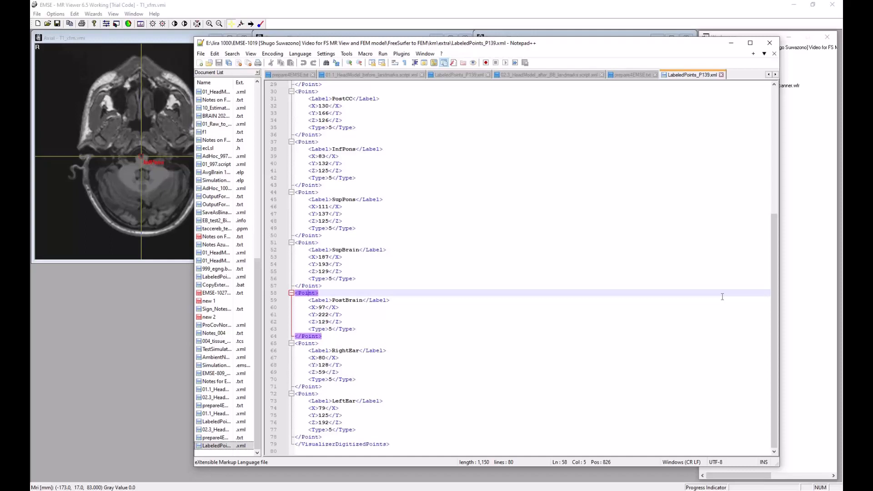
click(305, 242)
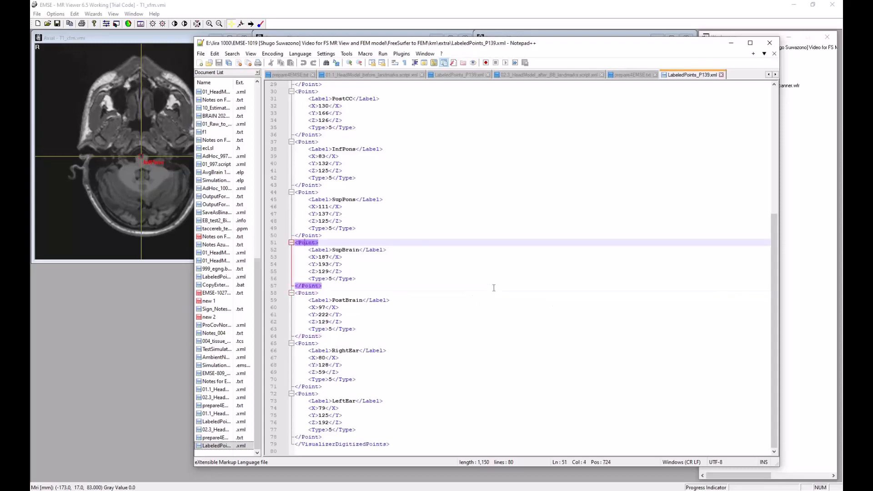
drag(629, 41, 31, 82)
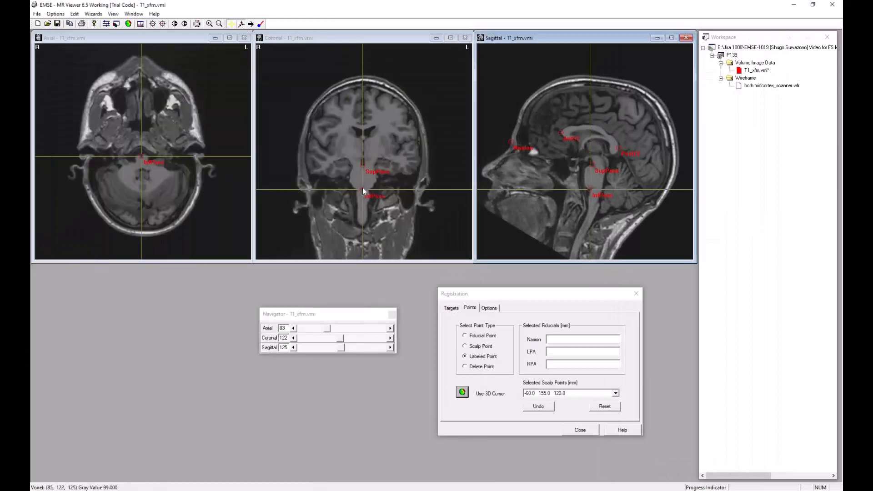
Centre the linked crosshair on the superior edge of the brain near the midline, at about axial 190, coronal 65, sagittal 128
click(366, 128)
drag(367, 94, 364, 86)
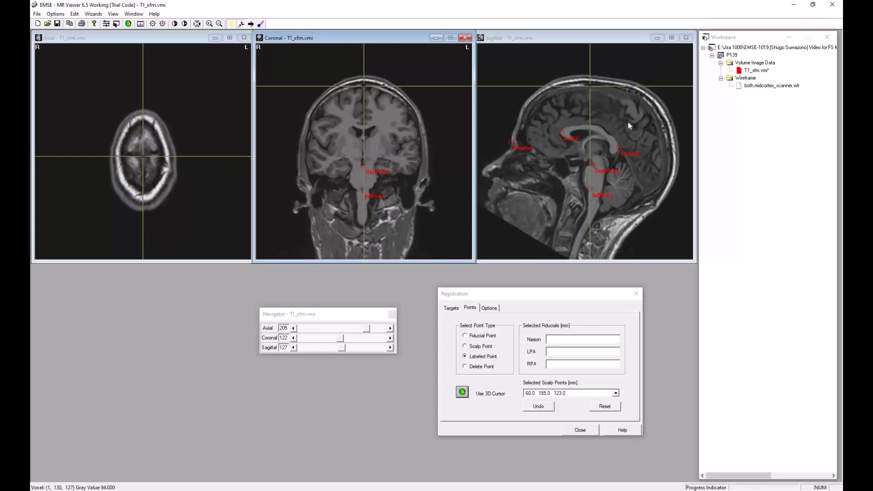
drag(601, 84, 639, 95)
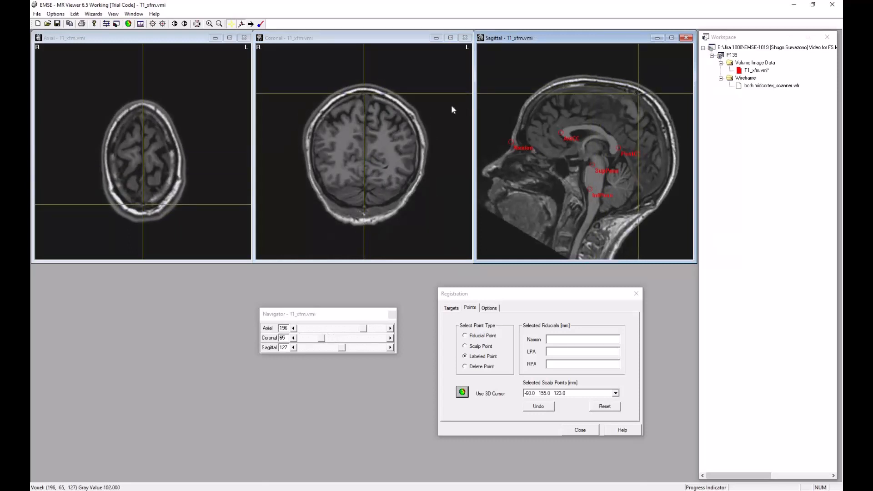
drag(365, 93, 365, 97)
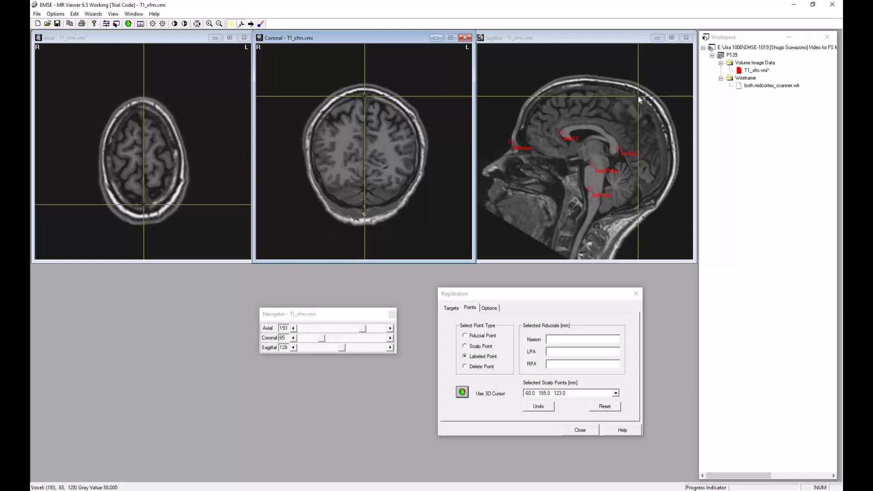
drag(638, 96, 638, 97)
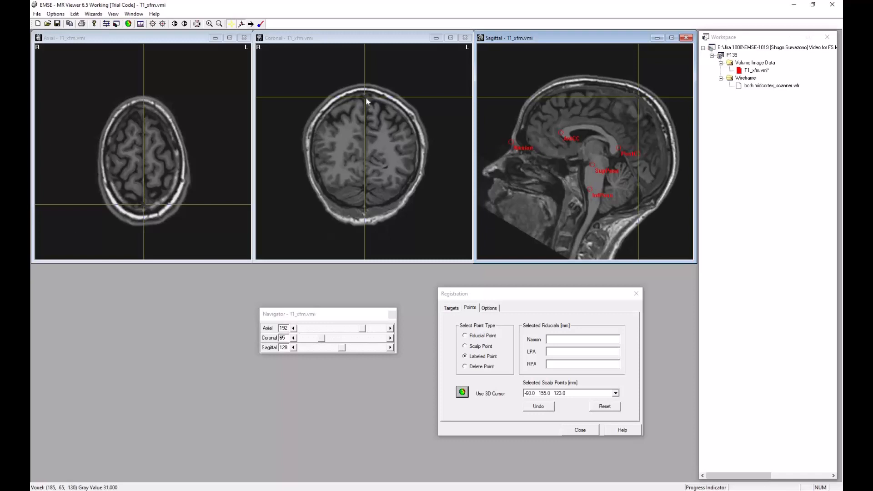
click(367, 100)
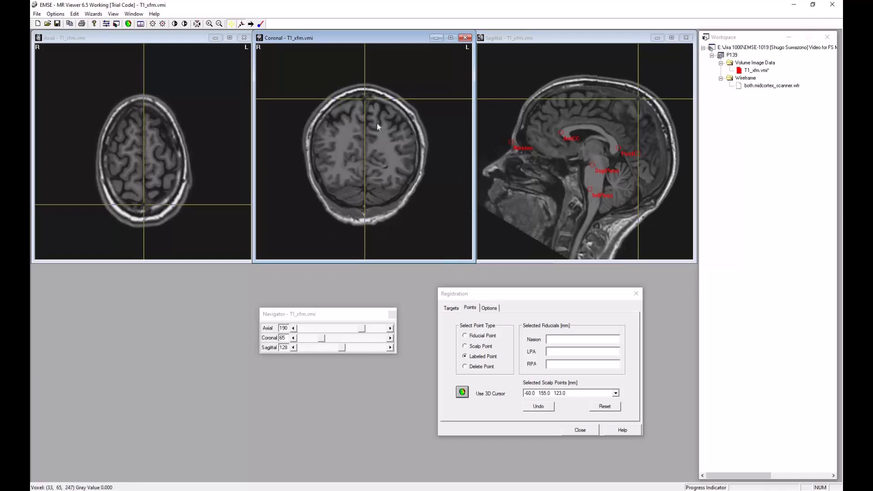
Set a registration point at the superior edge of the brain in the coronal view and label it SupBrain
right_click(365, 98)
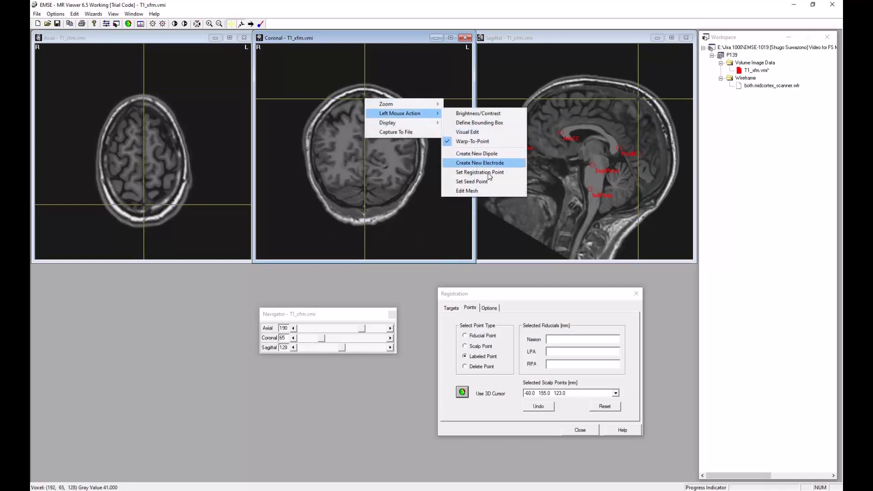
click(480, 172)
click(365, 99)
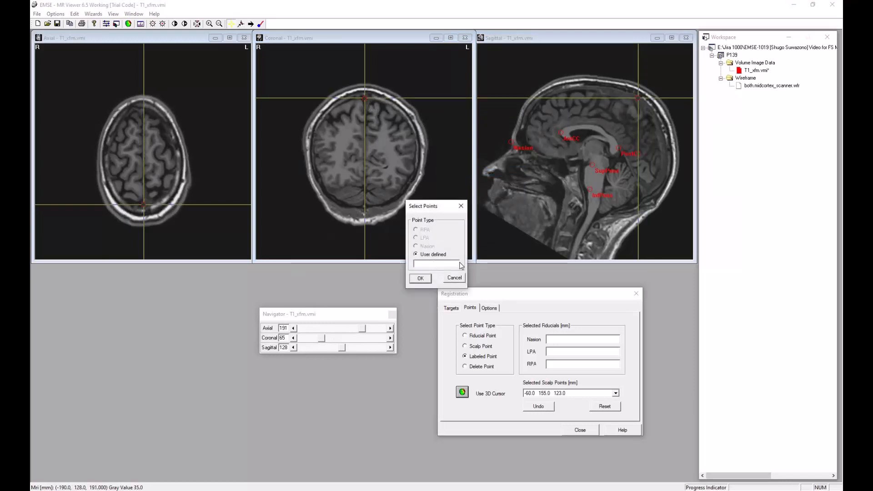
text(SupBrain)
click(419, 279)
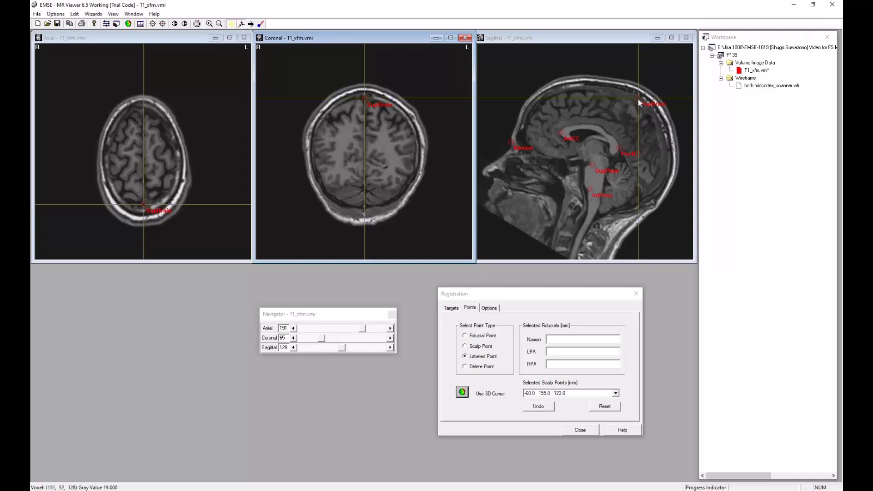
Centre the linked crosshair on the posterior edge of the brain, at about axial 99, coronal 34, sagittal 127
drag(644, 118, 668, 182)
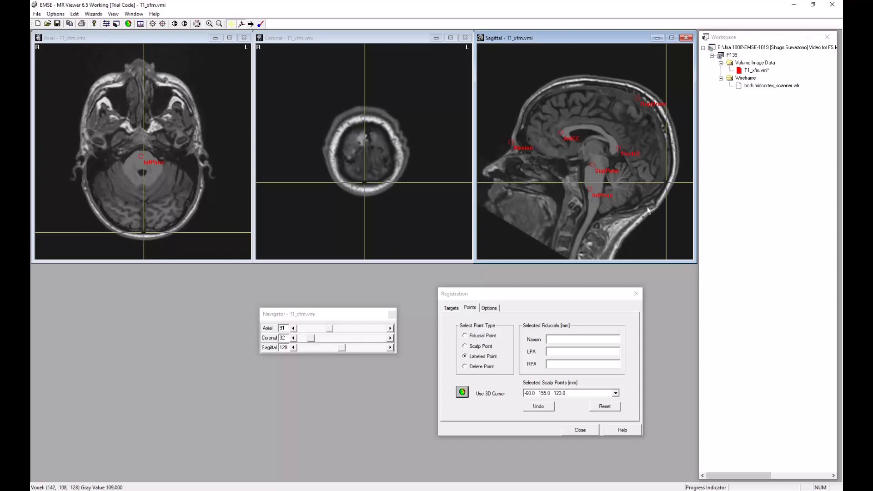
click(665, 180)
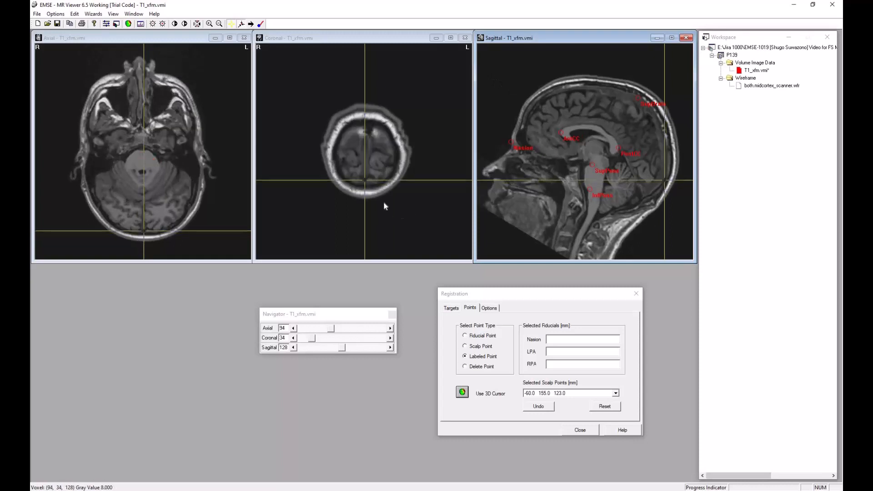
click(365, 176)
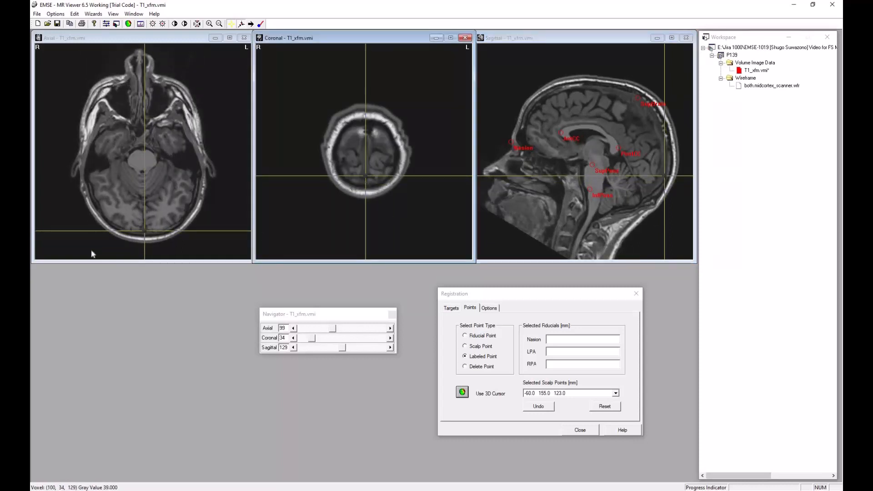
click(143, 233)
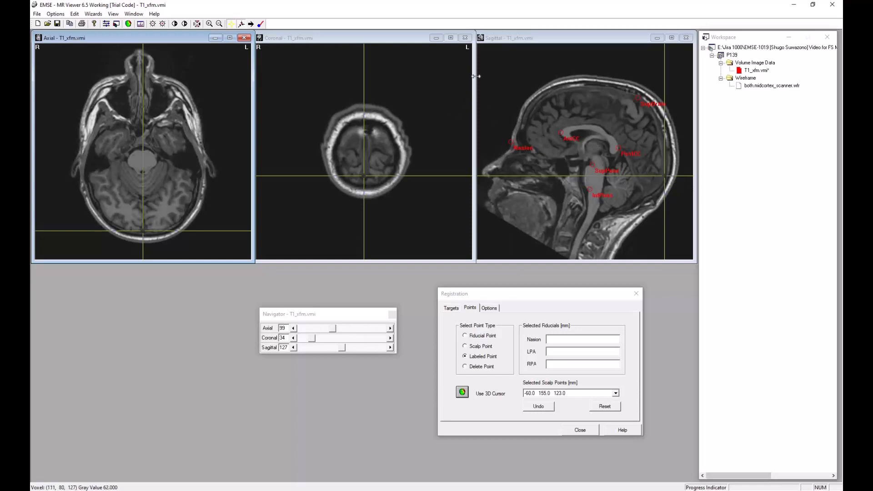
Set a registration point at the posterior edge of the brain in the sagittal view and label it PostBrain
right_click(664, 177)
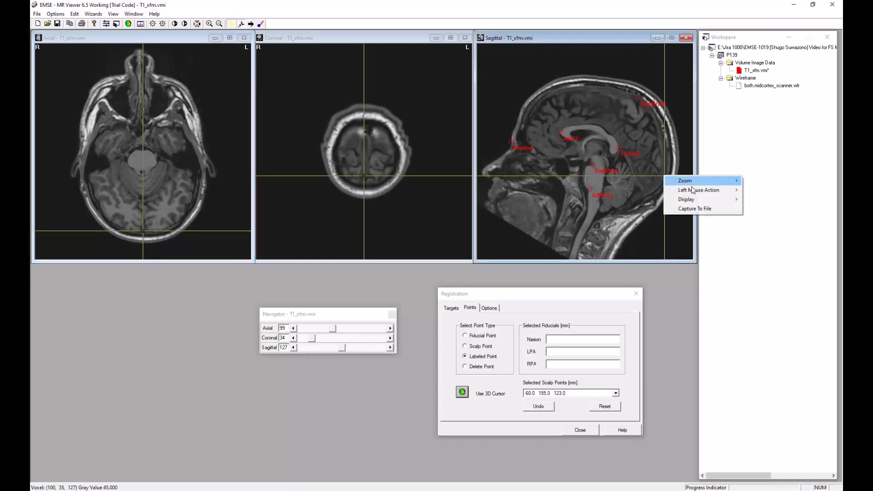
mouse_move(699, 191)
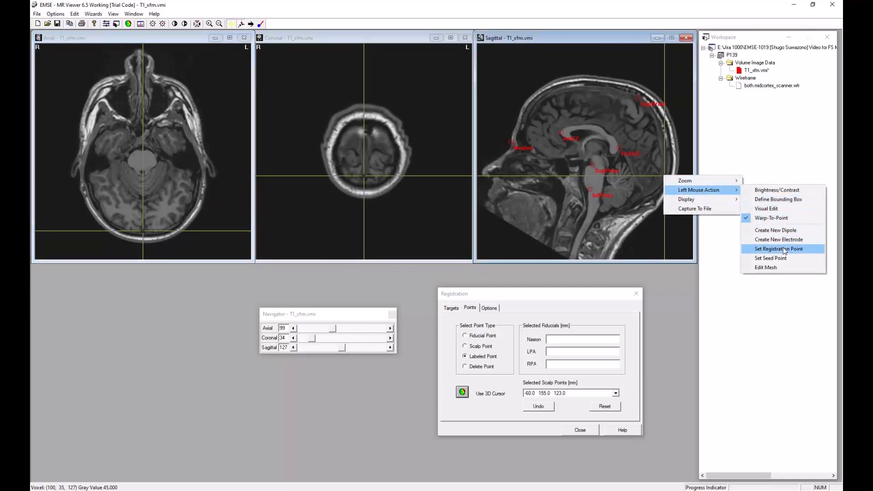
click(581, 244)
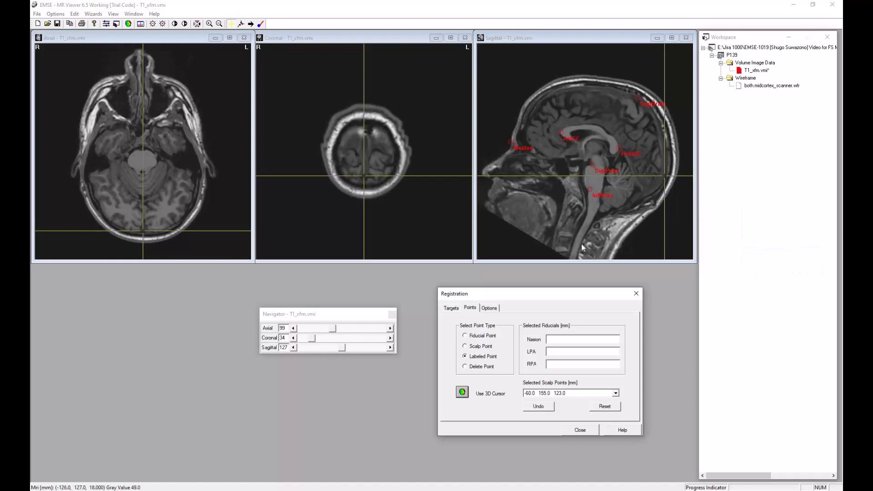
click(664, 176)
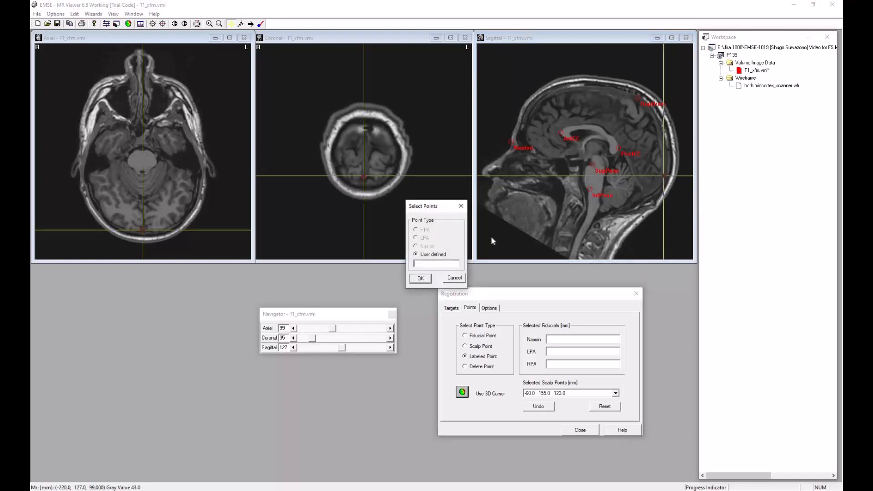
text(PostBrain)
click(425, 280)
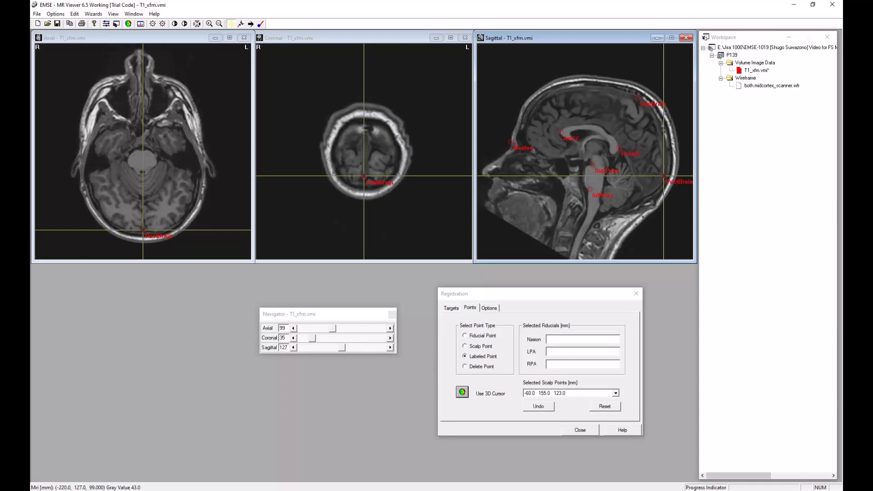
Consult the RightEar and LeftEar entries of LabeledPoints_P139.xml in Notepad++, then move its window away from MR Viewer
drag(30, 68, 629, 39)
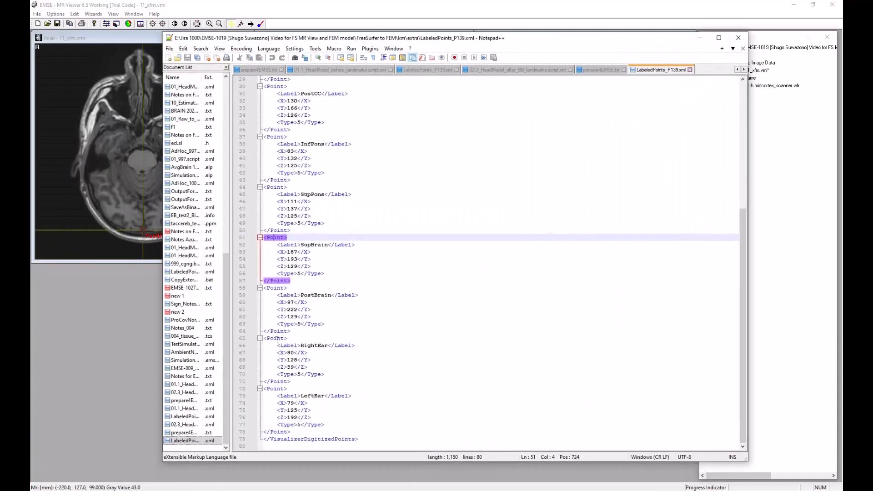
click(292, 381)
click(276, 388)
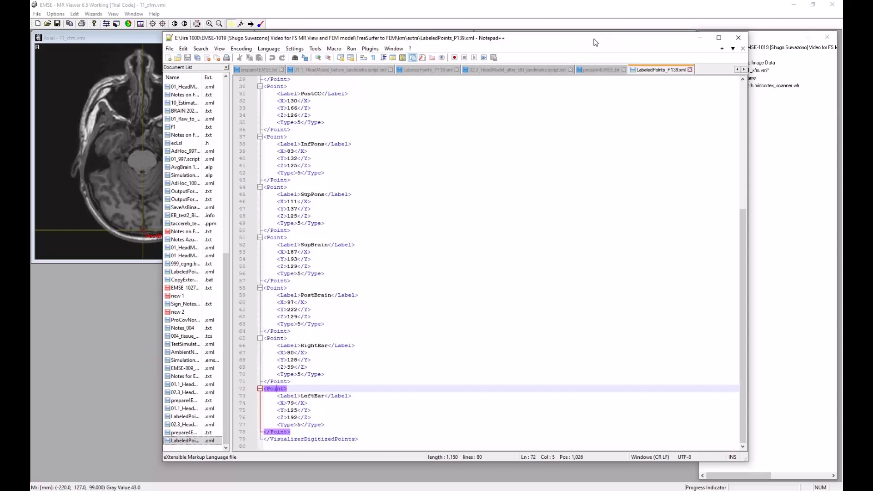
drag(594, 39, 0, 45)
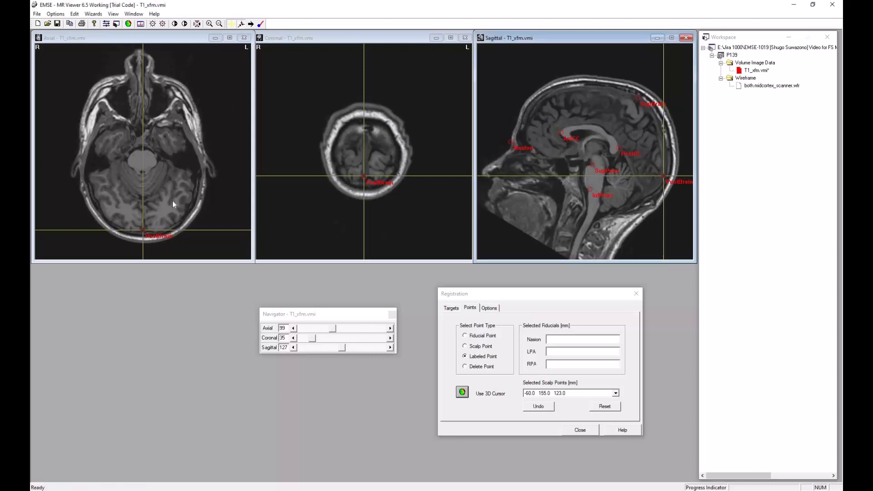
Move the linked crosshair to the right ear canal, at about axial 75, coronal 126, sagittal 57
click(146, 197)
drag(115, 175, 81, 154)
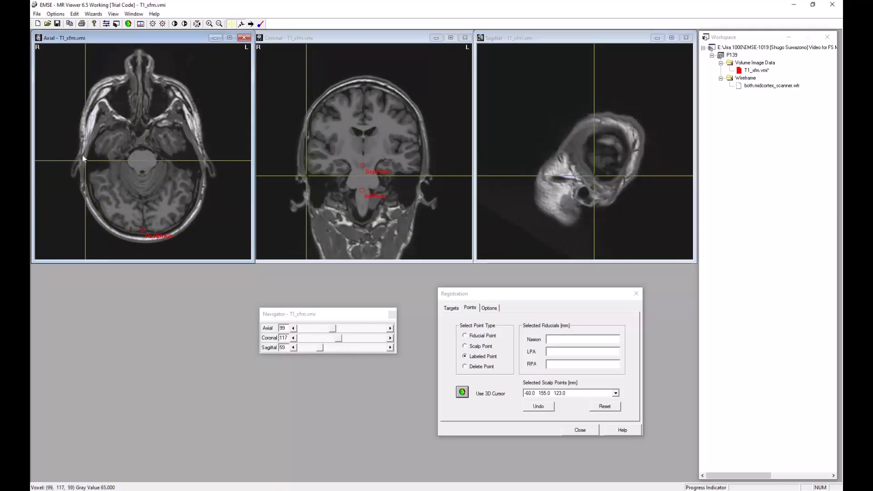
click(304, 197)
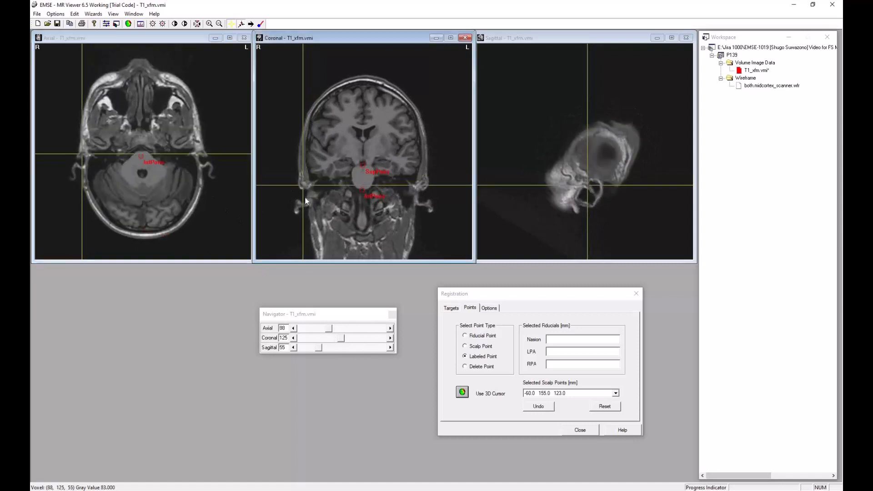
click(587, 196)
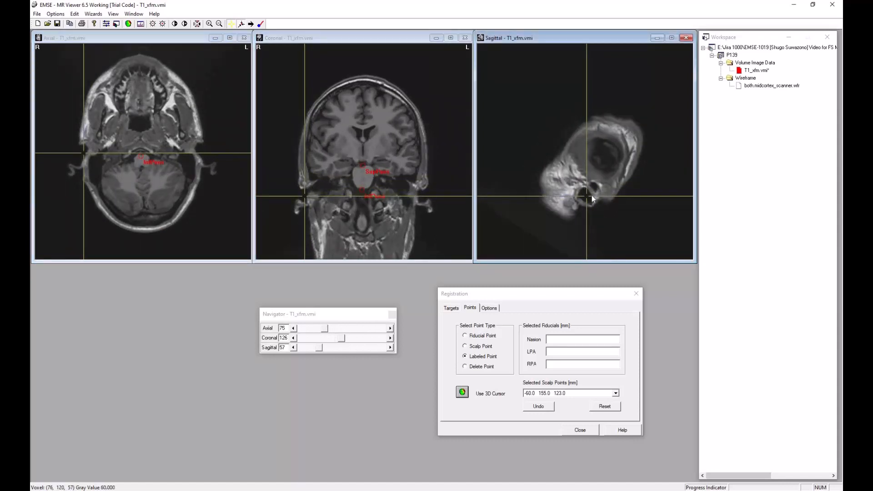
Step the sagittal slice to 60 and recentre the crosshair on the right ear canal at about axial 79, coronal 130
click(293, 347)
click(293, 348)
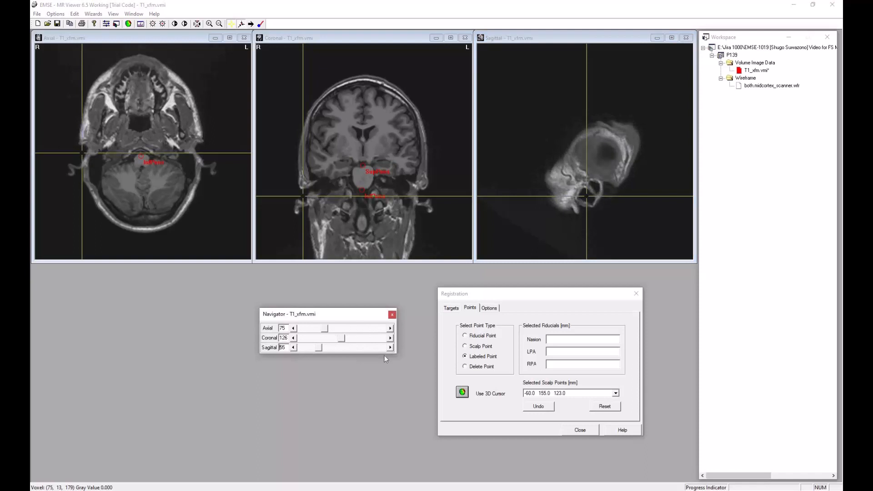
click(390, 347)
click(390, 348)
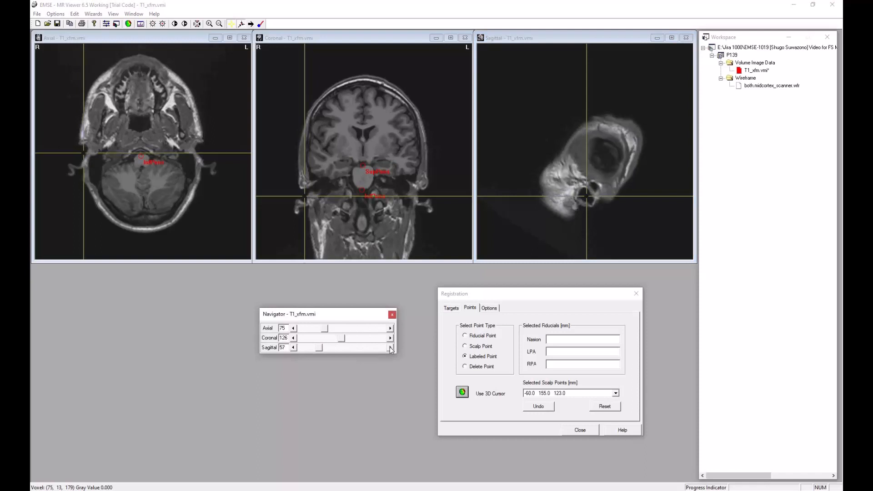
click(390, 348)
click(391, 347)
click(390, 347)
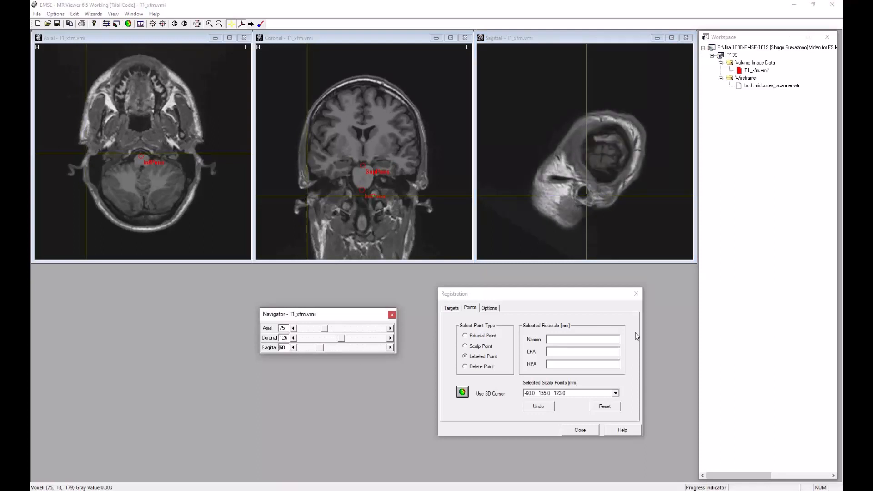
click(583, 193)
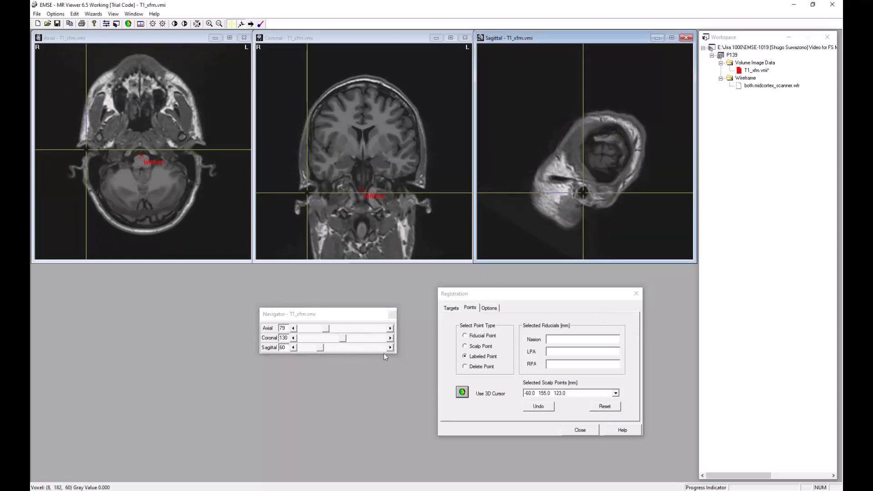
Step the sagittal slices from 60 out to 56 and back to 60 to examine the right ear canal
click(294, 348)
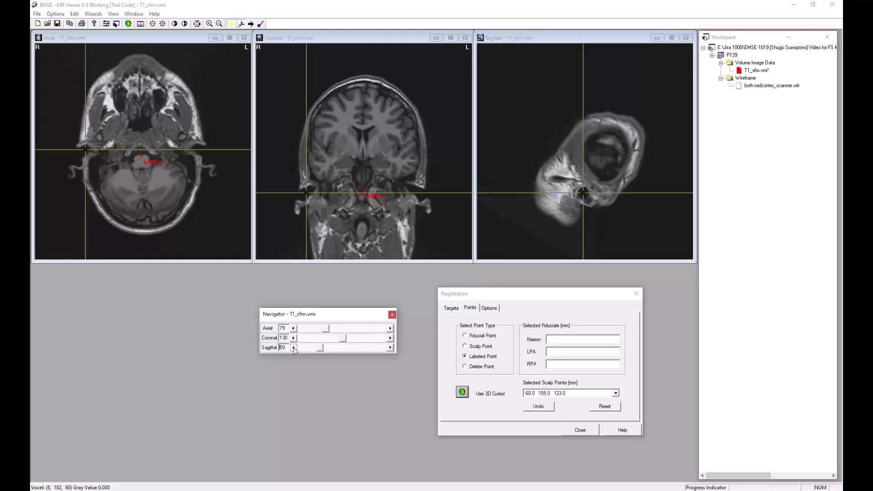
click(294, 348)
click(294, 348)
click(293, 348)
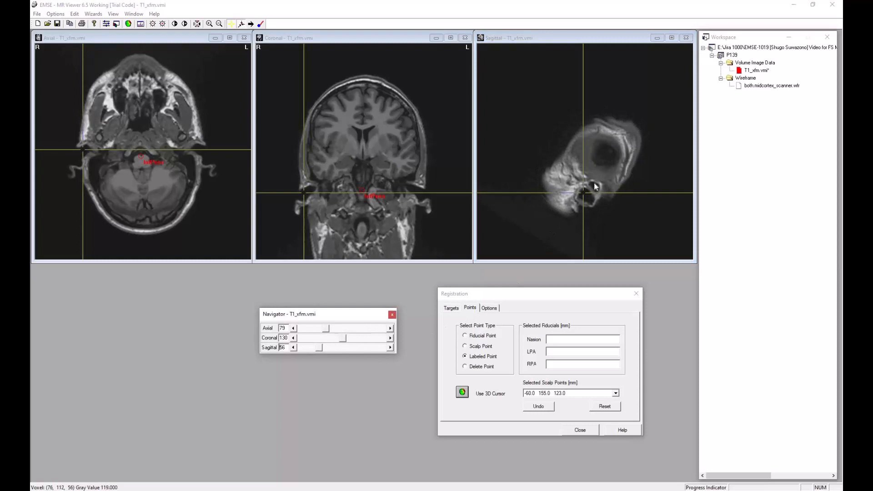
click(390, 348)
click(390, 348)
click(390, 347)
click(390, 348)
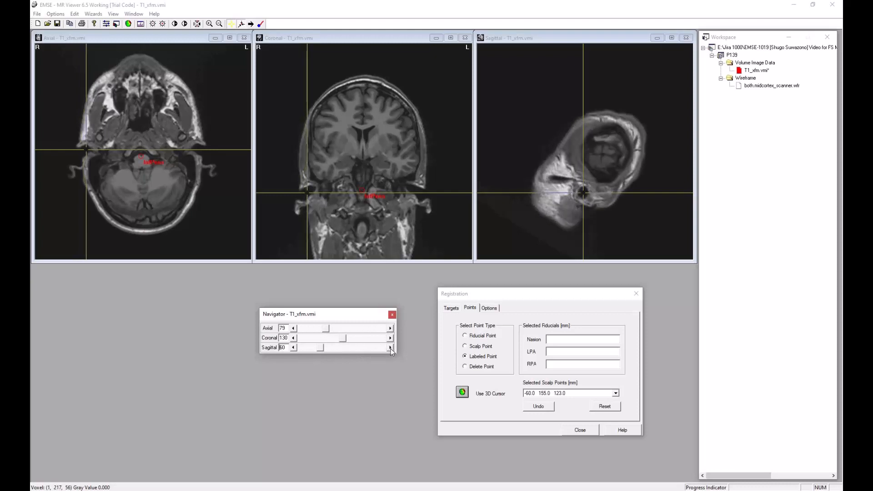
Place a labeled registration point named RightEar on the right ear canal at about axial 82, coronal 130, sagittal 61
click(390, 348)
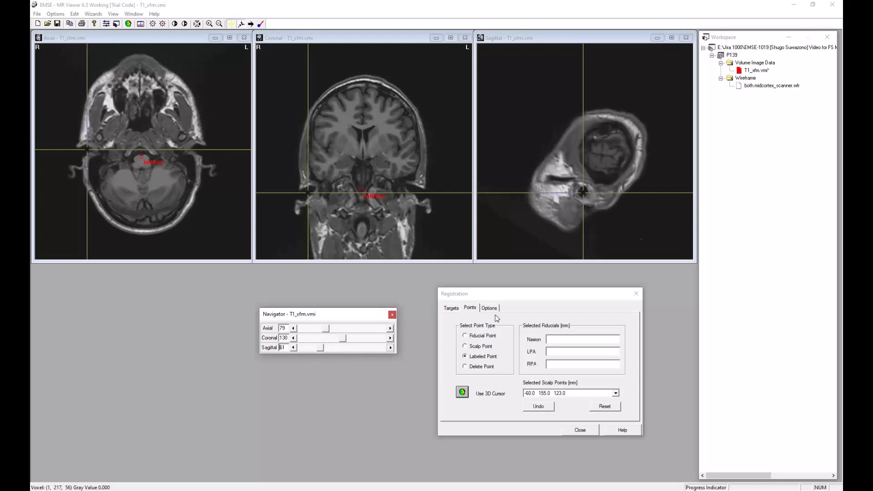
click(584, 194)
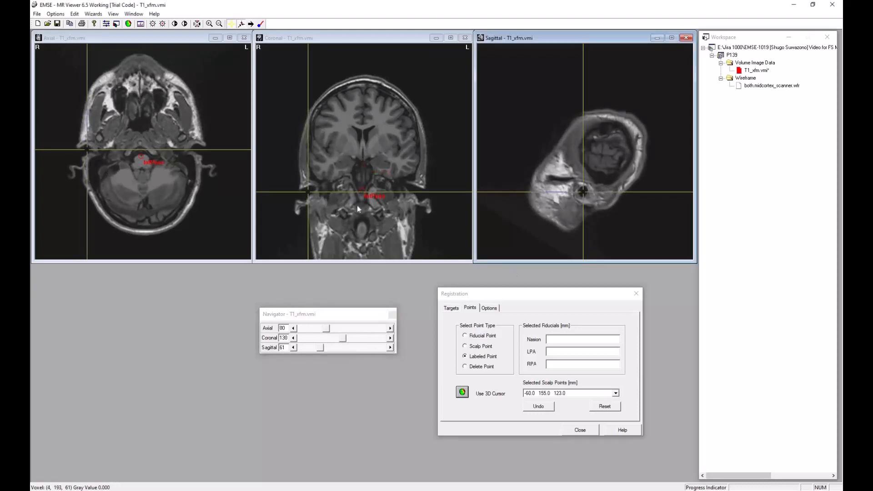
right_click(309, 195)
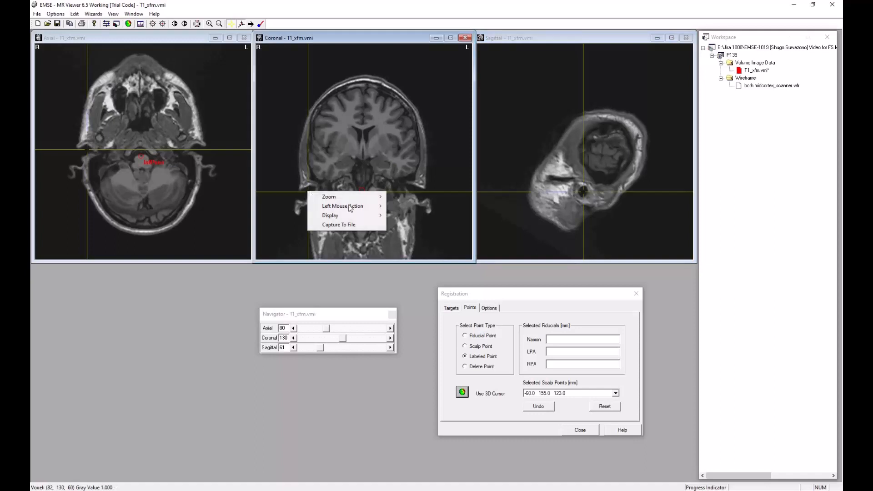
mouse_move(357, 209)
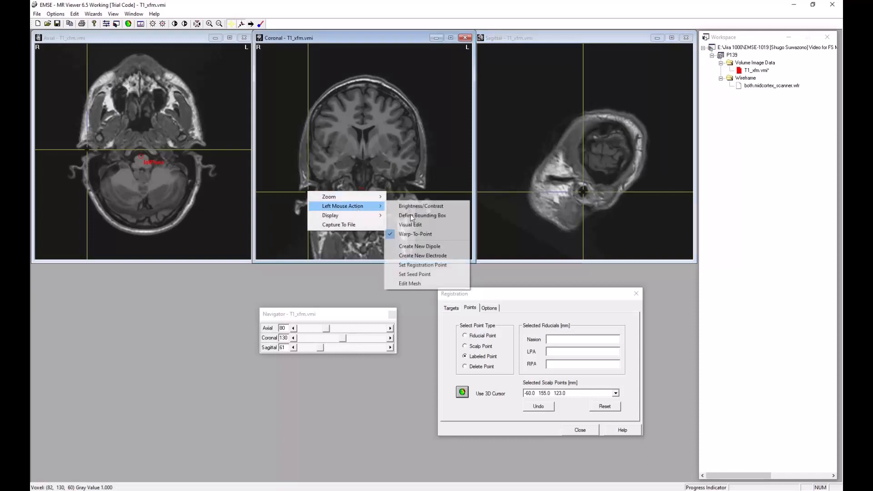
click(430, 266)
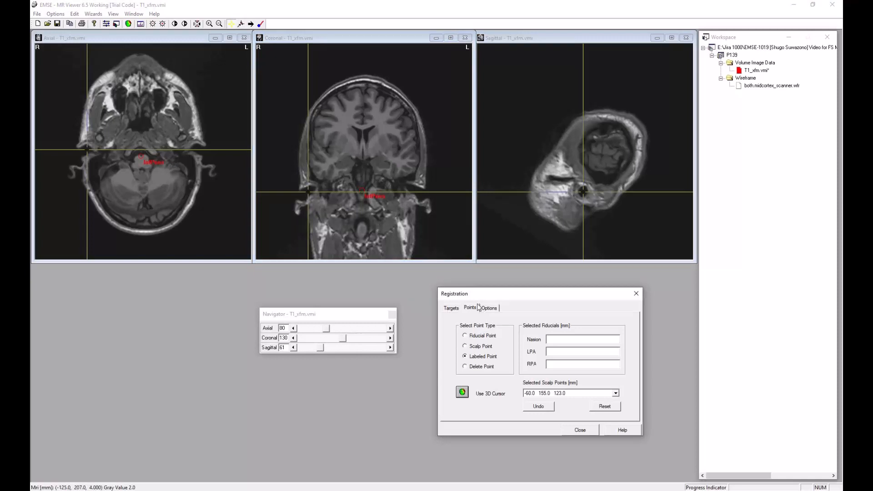
click(309, 194)
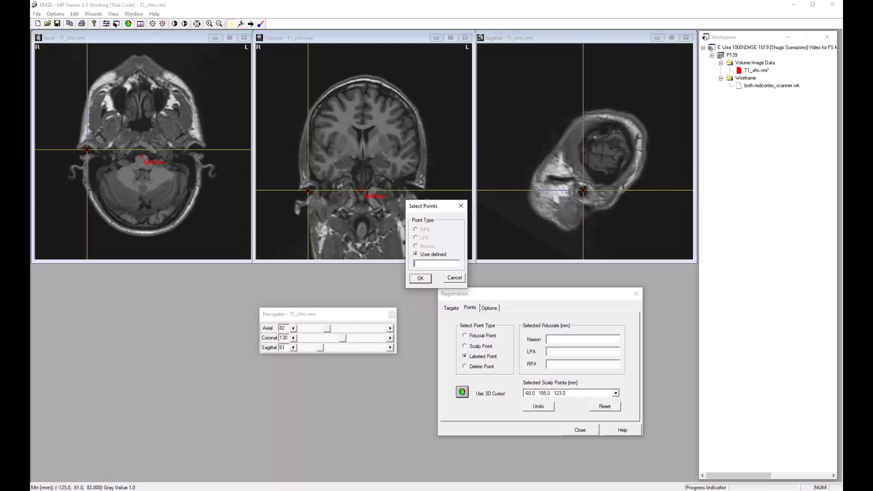
text(RightEar)
click(421, 279)
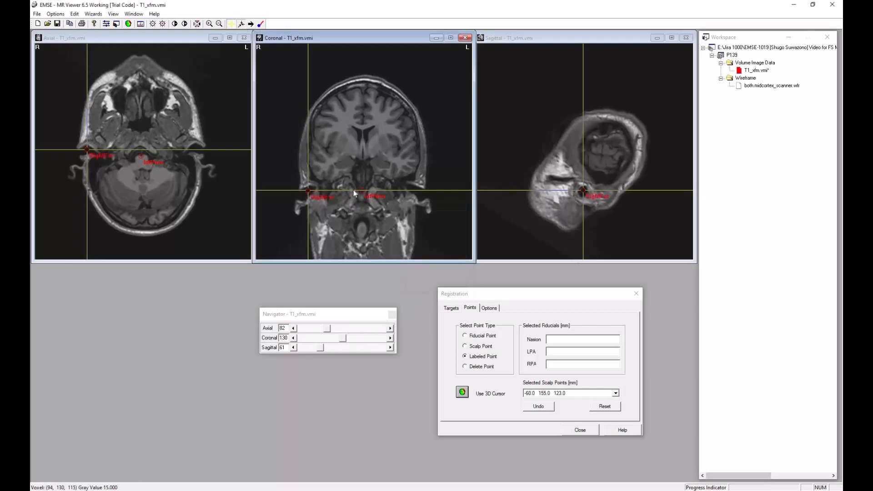
Place a labeled registration point named LeftEar on the left ear canal at about axial 82, coronal 132, sagittal 188
drag(353, 189, 415, 191)
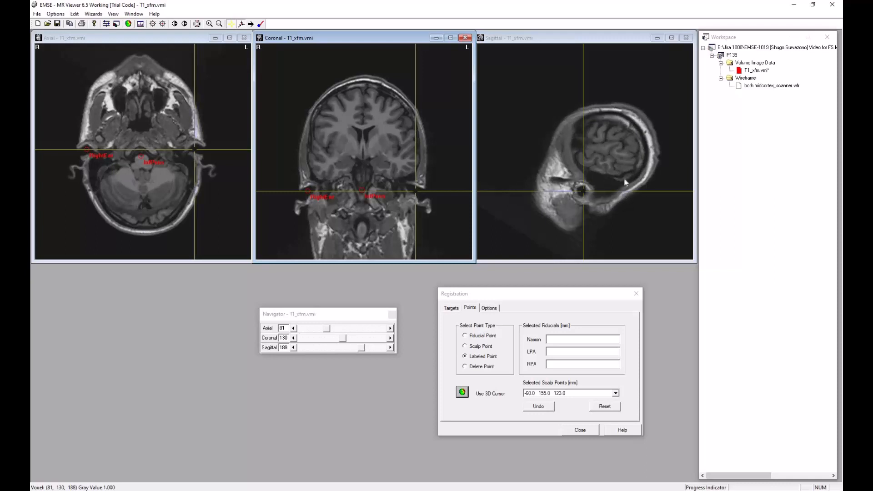
click(584, 194)
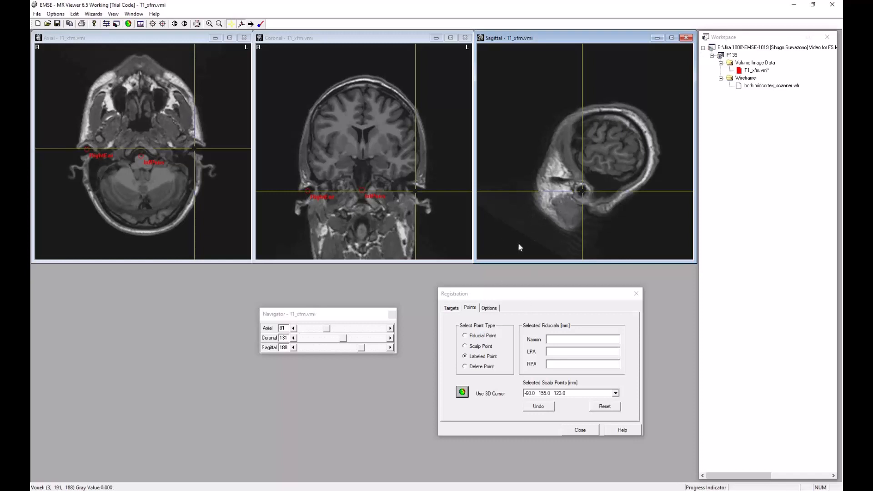
right_click(583, 192)
mouse_move(616, 207)
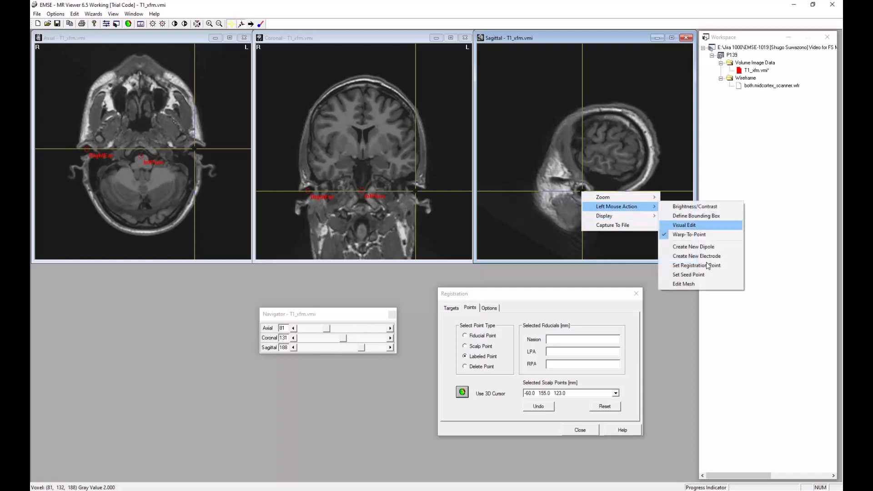
click(697, 266)
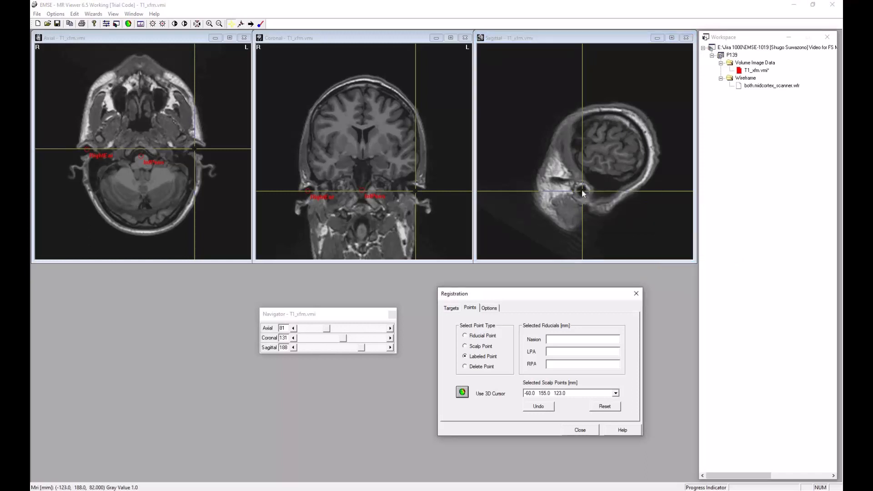
click(582, 192)
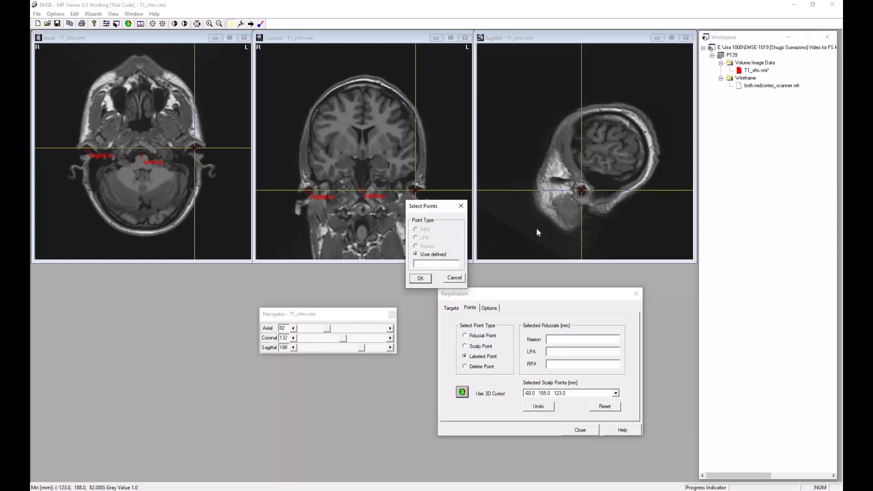
text(LeftEar)
click(419, 278)
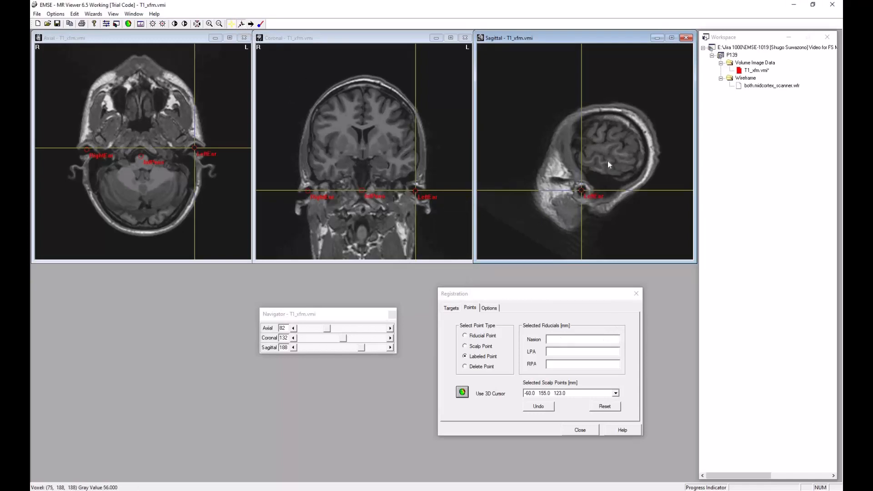
Move the linked crosshair through the axial, coronal and sagittal views to review the placed landmarks around the midline
click(575, 143)
click(360, 121)
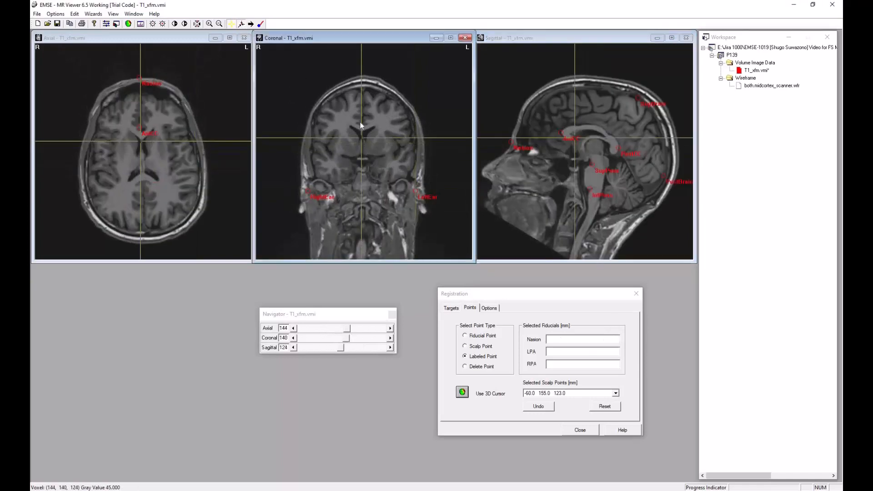
click(576, 106)
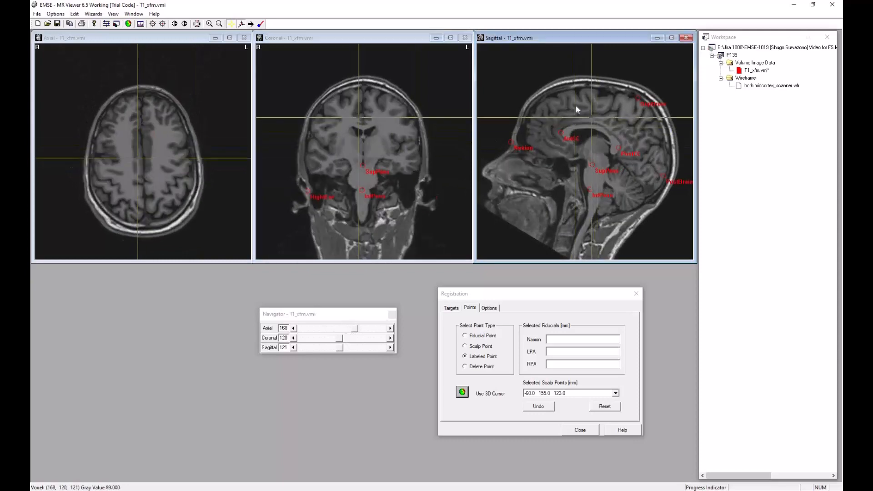
click(582, 157)
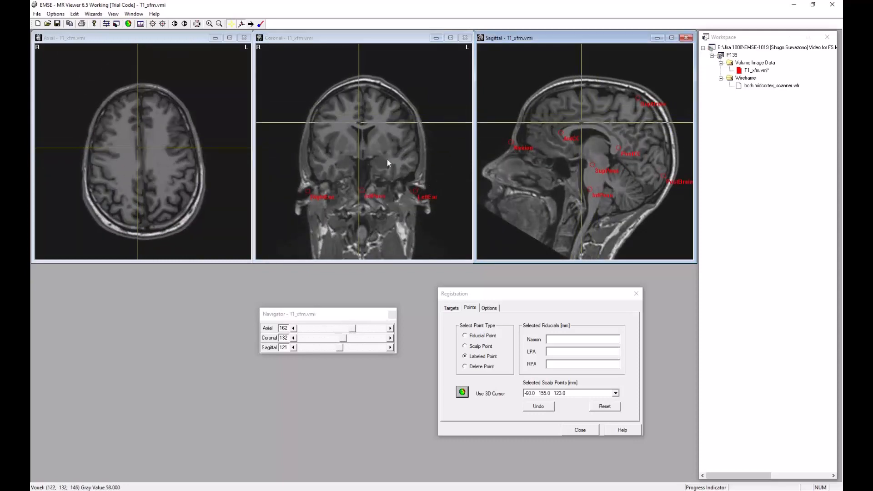
click(387, 159)
click(375, 155)
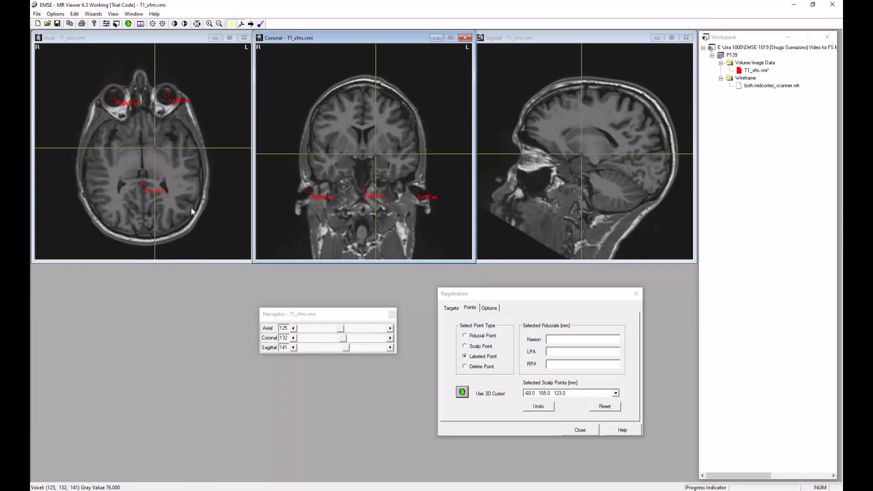
click(142, 186)
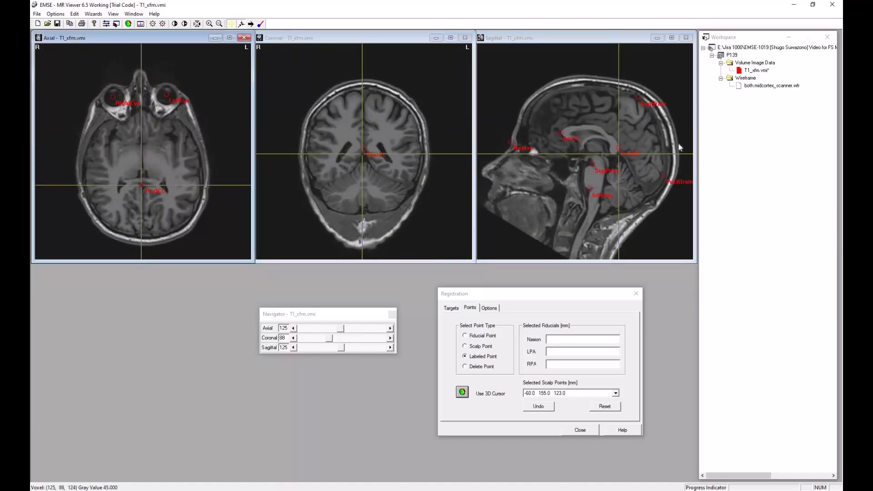
click(602, 139)
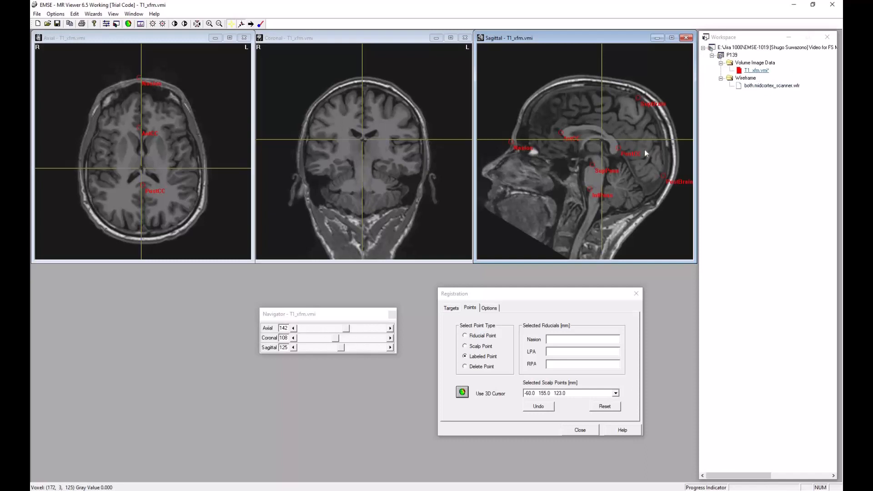
Save T1_xfm.vmi over the existing file and close the Registration dialog
right_click(750, 72)
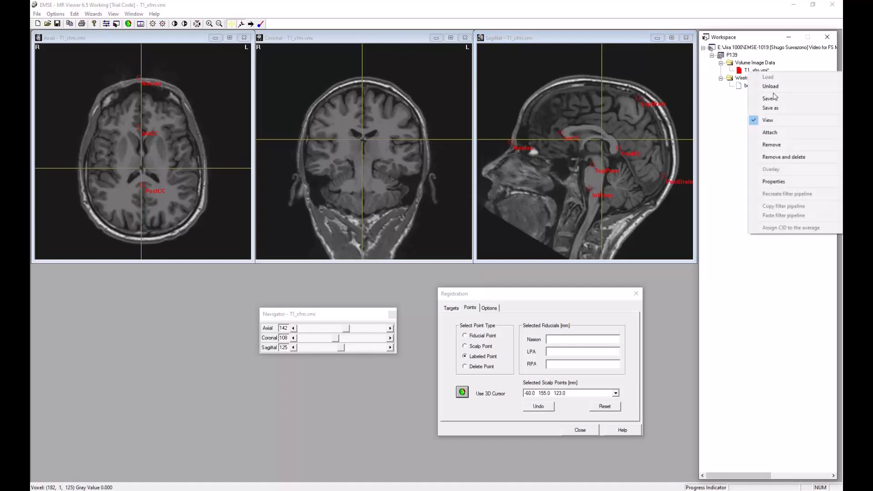
click(773, 100)
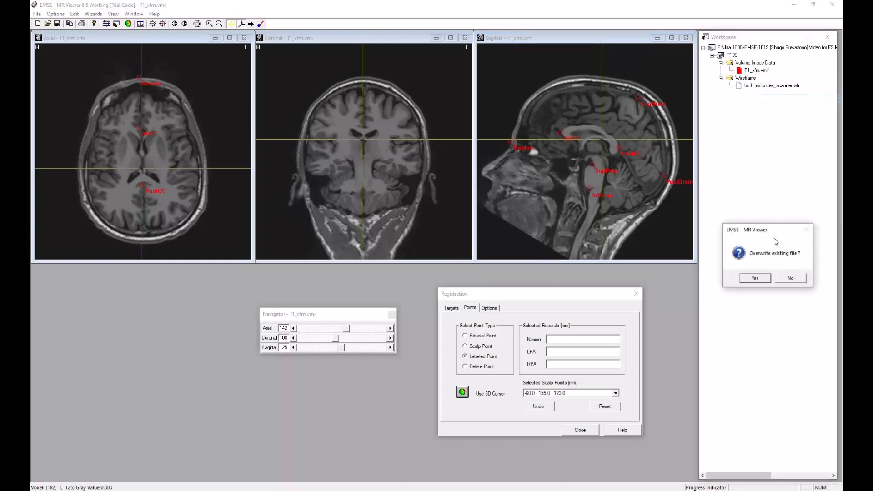
click(755, 279)
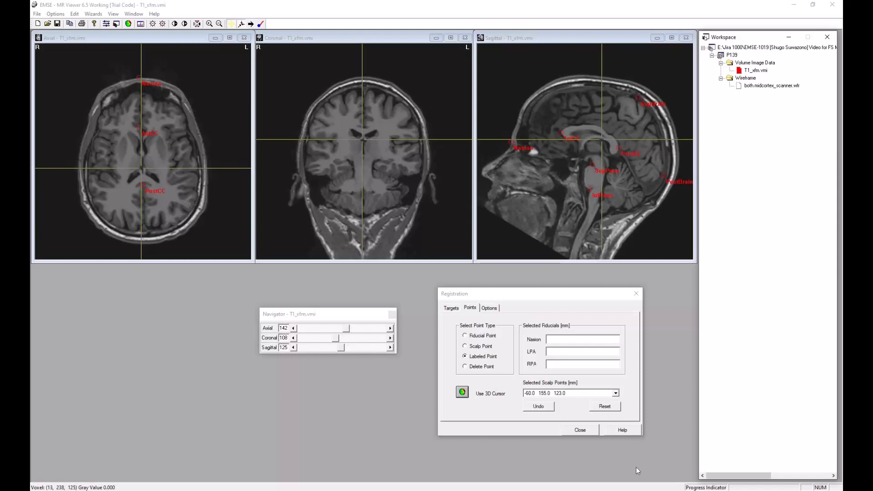
click(584, 433)
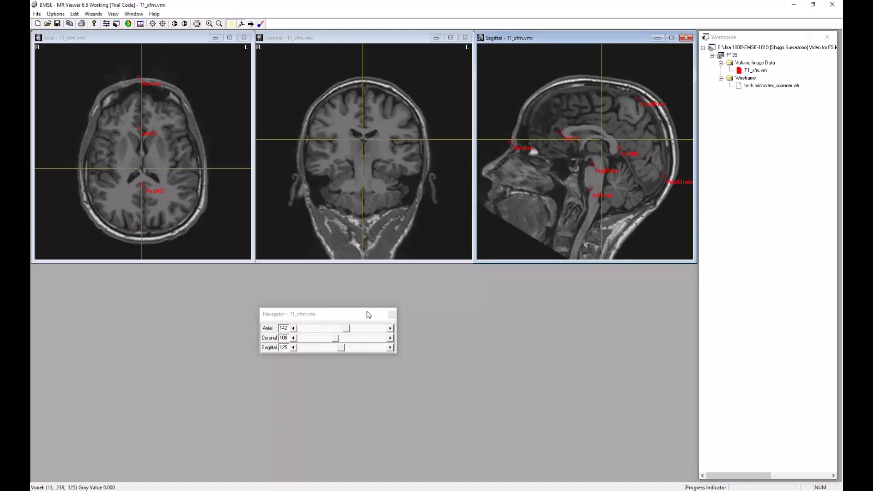
Open Segmentation and draw a bounding box around the brain in the coronal view, about y 55–198 and z 56–213
click(75, 14)
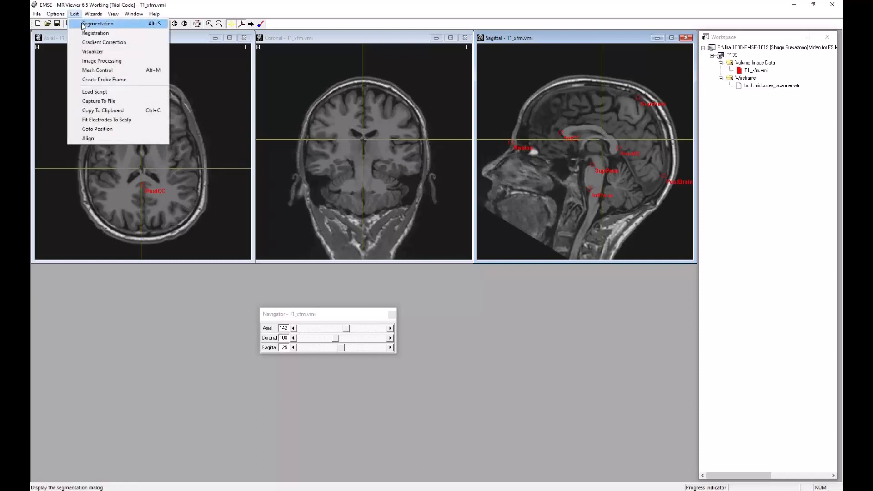
click(98, 23)
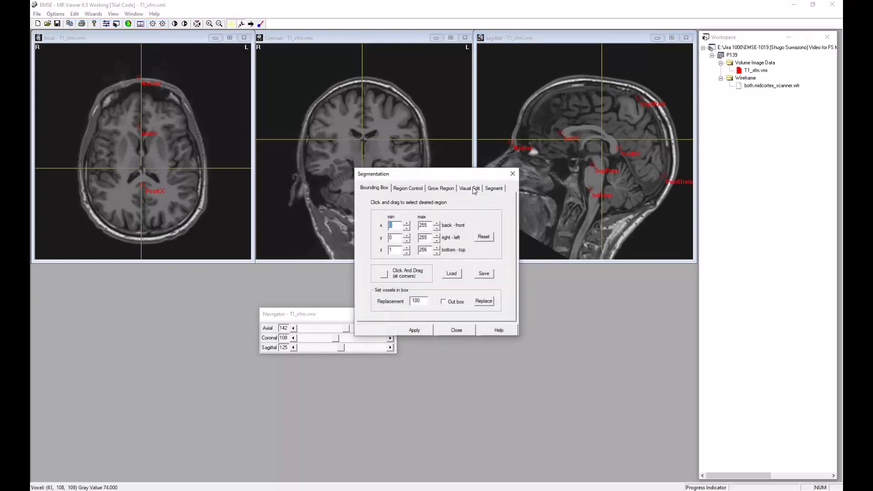
drag(424, 176, 476, 306)
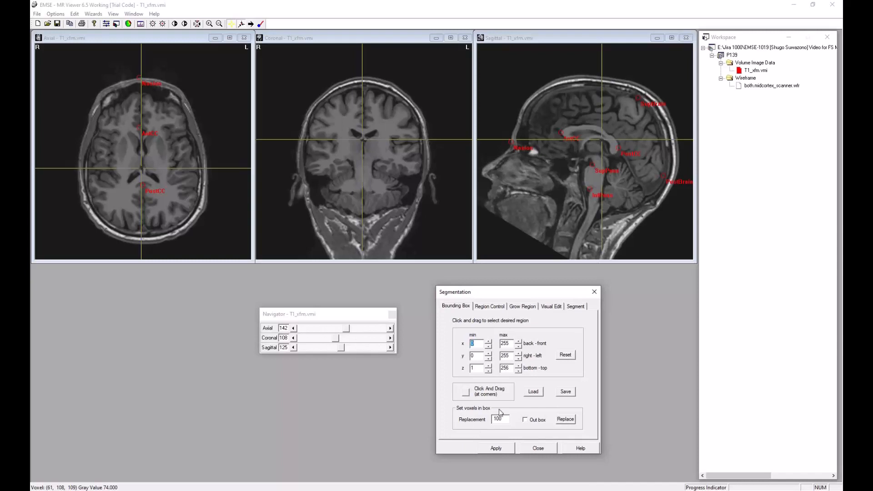
click(466, 396)
drag(303, 80, 424, 215)
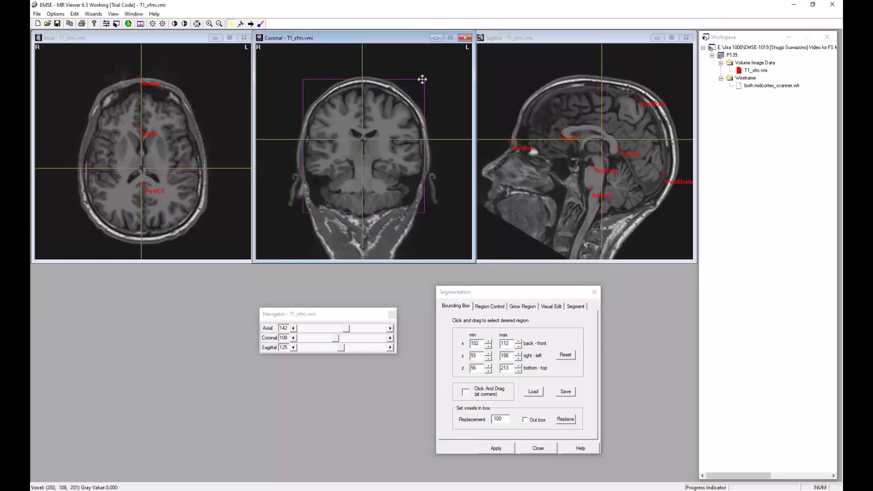
Adjust the bounding box corners in the coronal view to about y 52–208 and z 51–210
drag(424, 80, 425, 84)
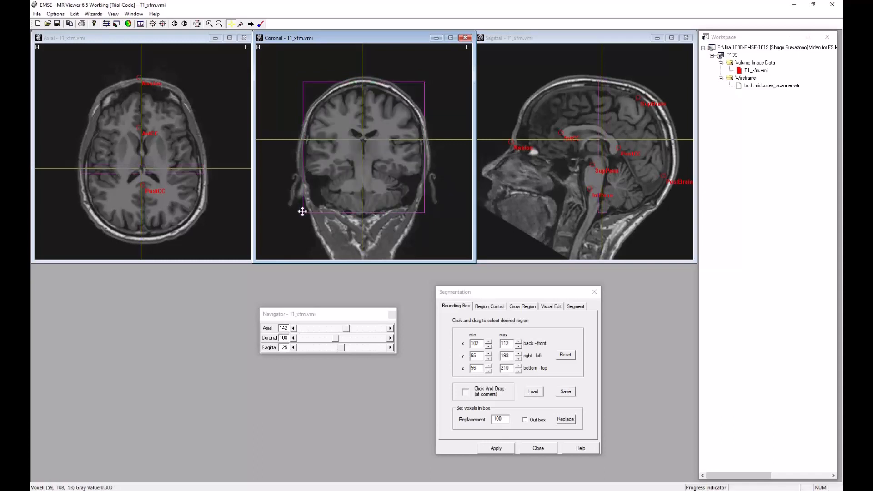
drag(301, 215, 300, 214)
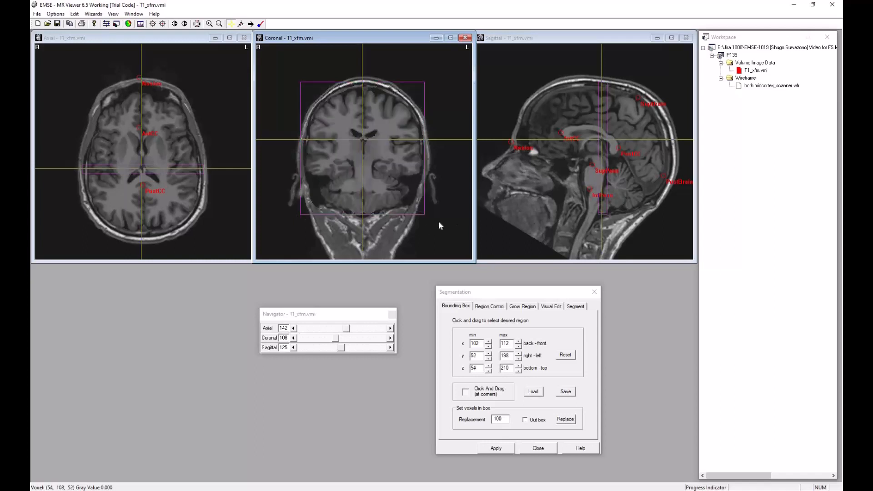
drag(424, 212, 429, 213)
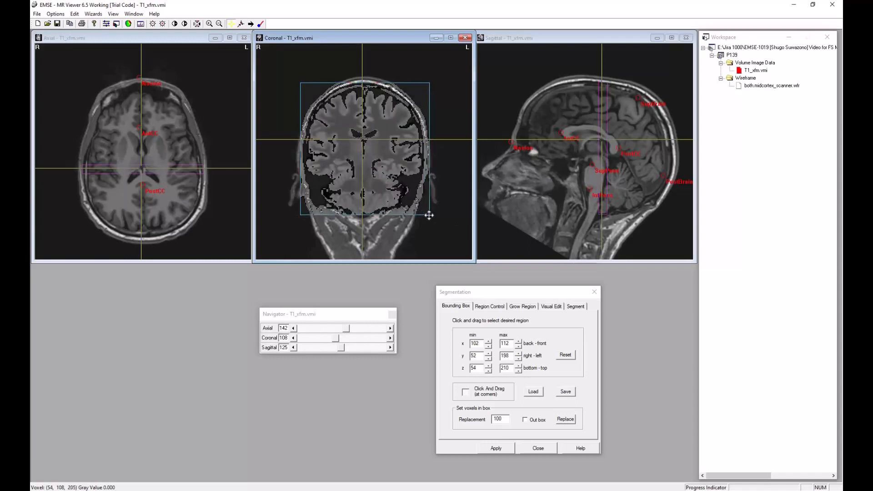
drag(430, 83, 430, 82)
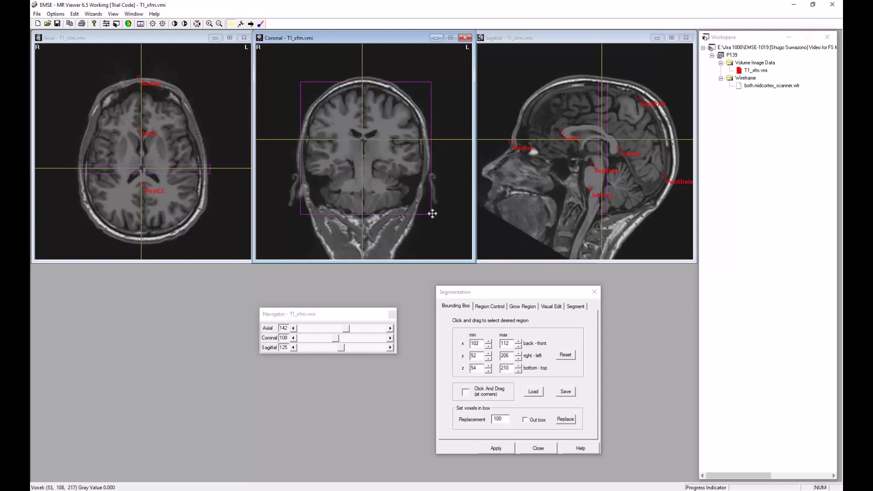
drag(431, 213, 433, 217)
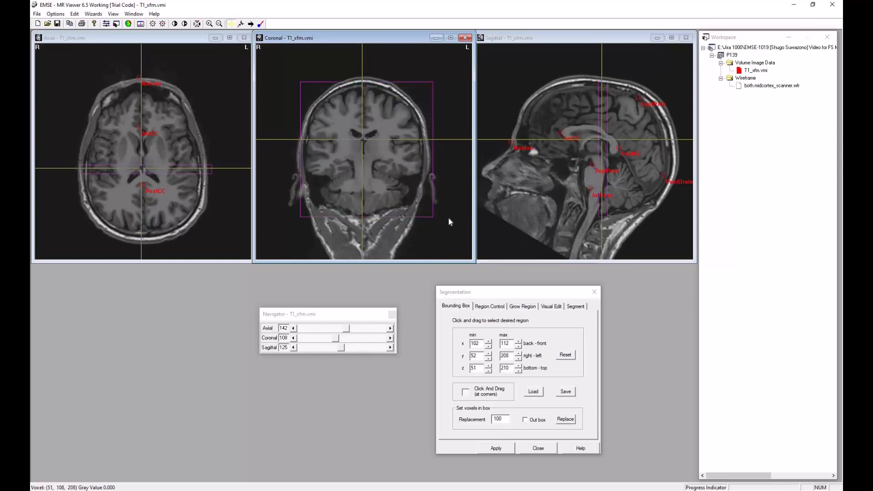
Fit the bounding box to the brain in the axial and sagittal views, to about x 26–207, y 55–198, z 52–210
drag(211, 144, 219, 86)
drag(217, 218, 201, 233)
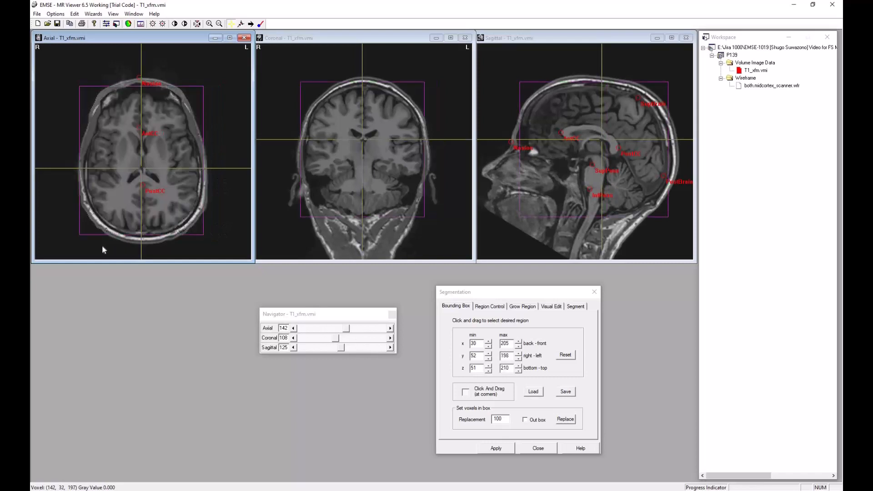
drag(80, 235, 82, 237)
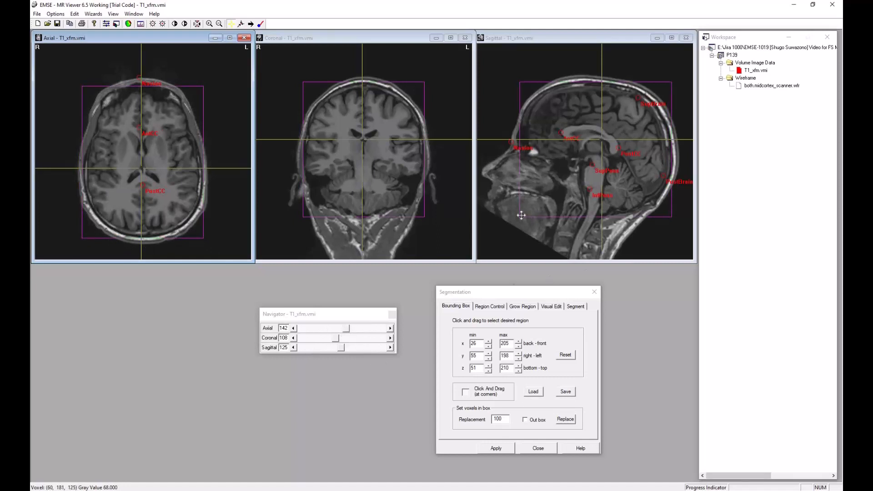
drag(521, 215, 518, 216)
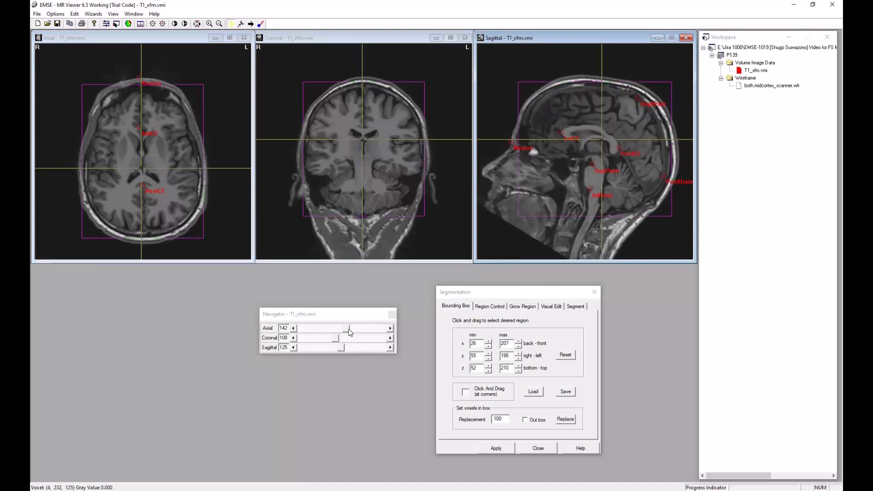
Save the brain bounding box as BB_brain in the vmi folder under km\P139
mouse_move(344, 330)
mouse_down()
mouse_move(301, 332)
mouse_move(376, 319)
mouse_move(315, 334)
mouse_move(339, 327)
mouse_up()
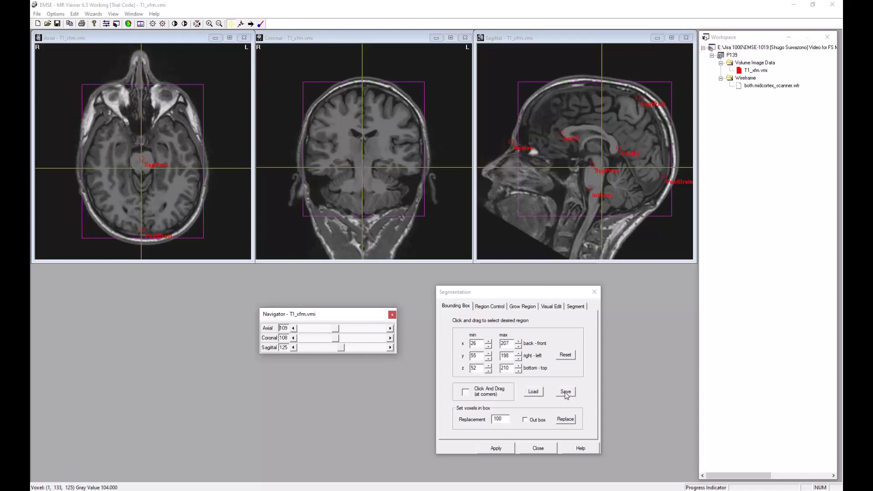
click(565, 392)
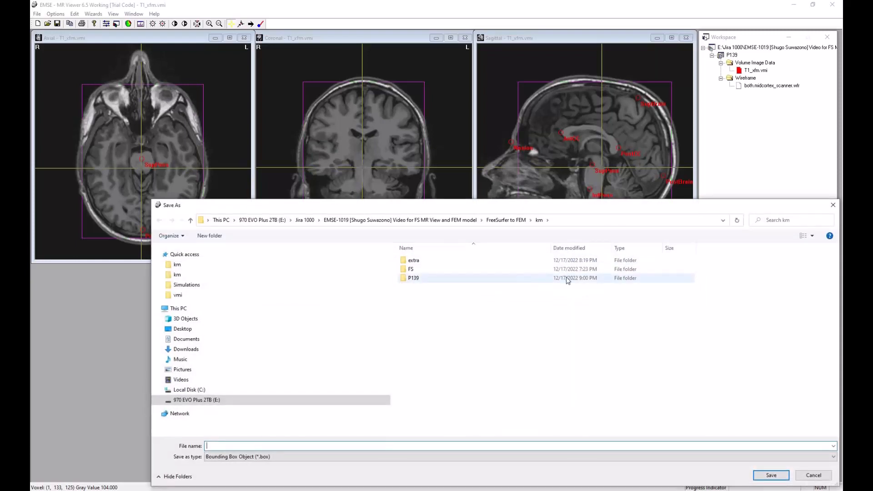
double_click(414, 261)
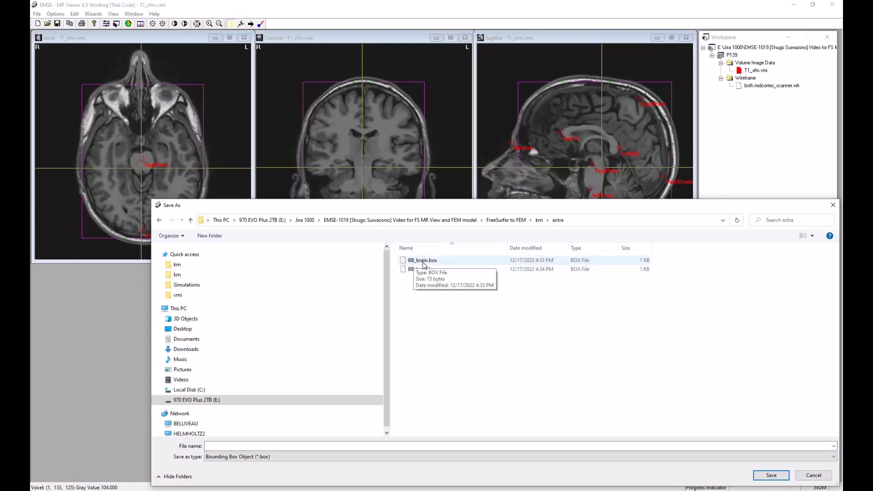
click(540, 223)
click(414, 272)
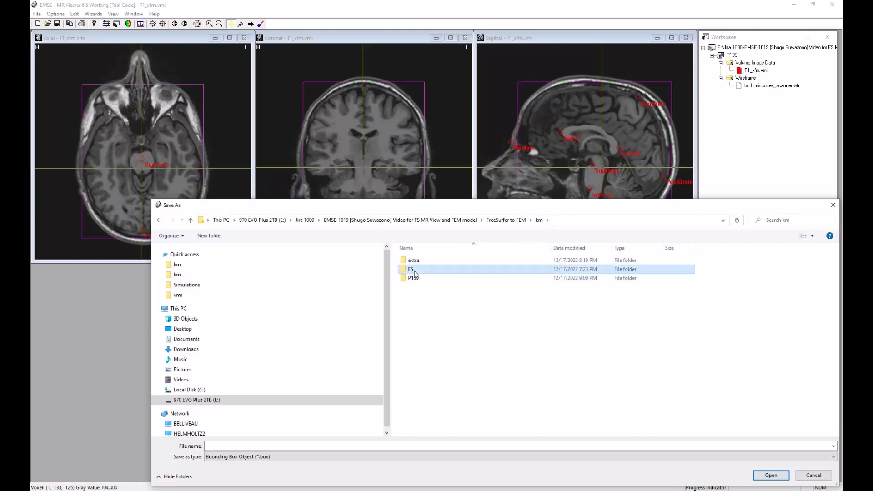
double_click(414, 270)
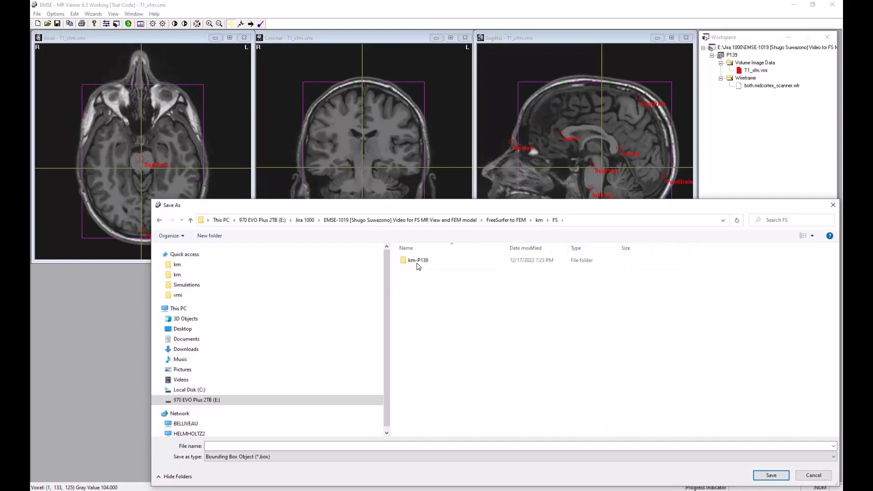
click(539, 222)
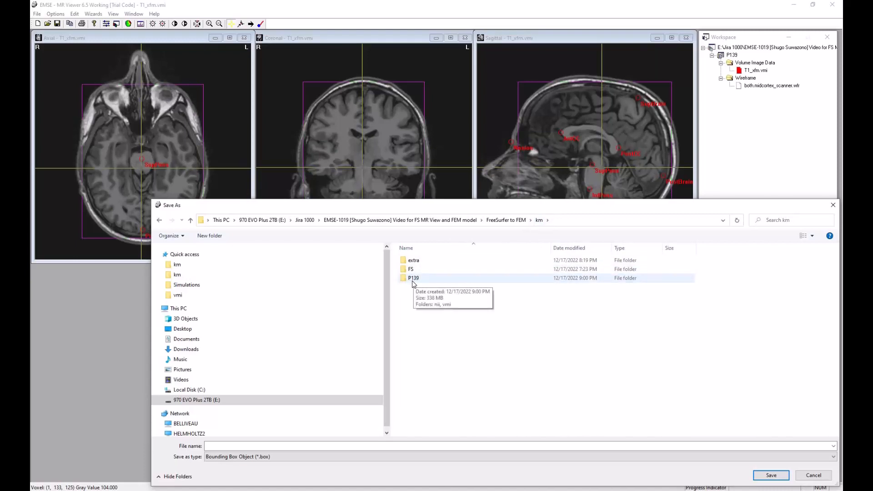
double_click(414, 279)
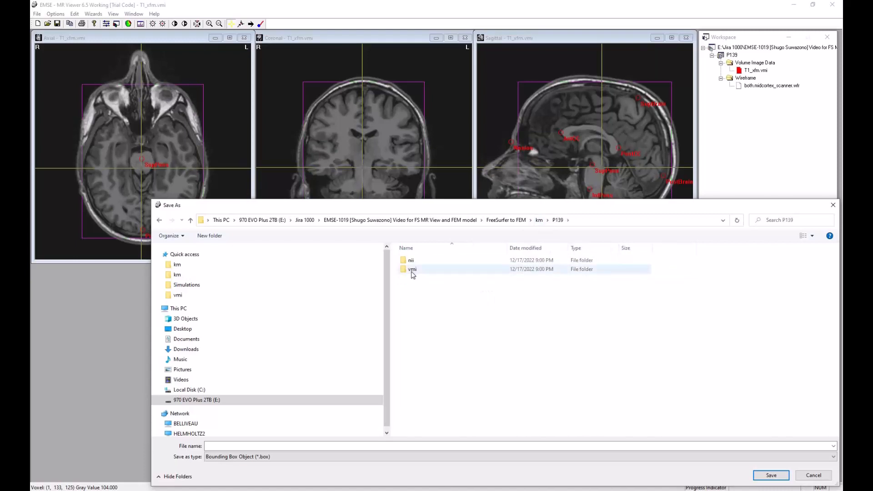
double_click(412, 272)
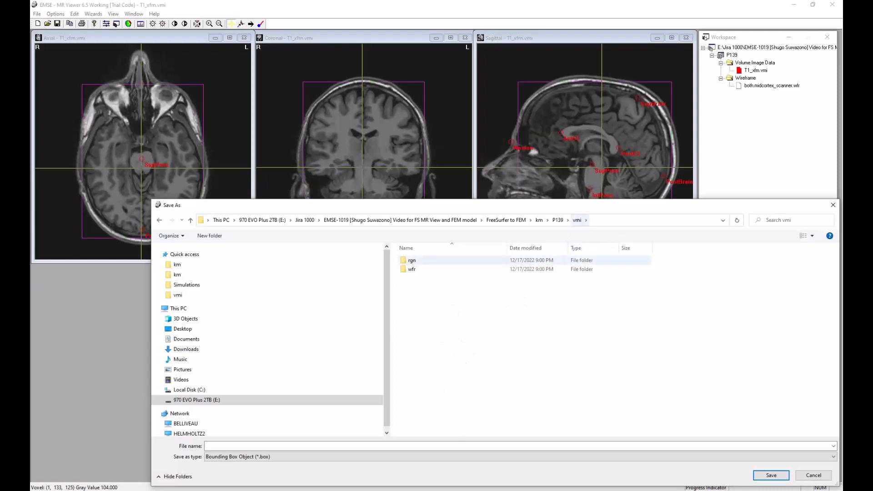
click(287, 446)
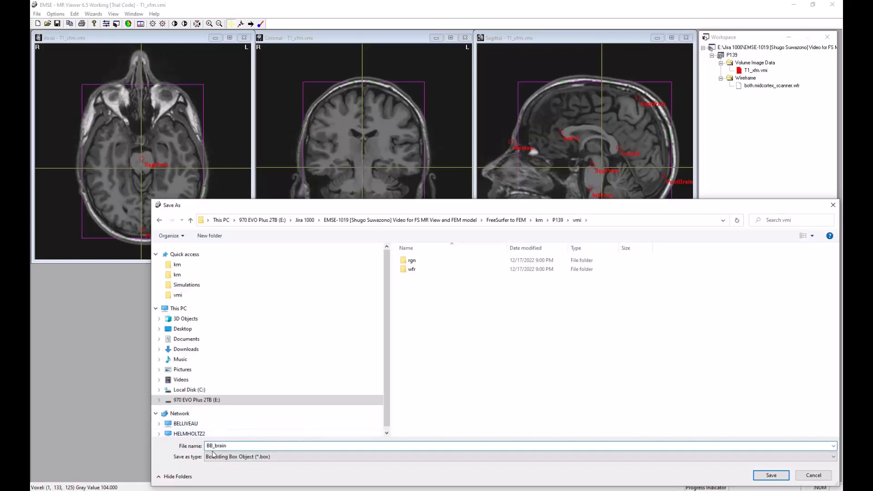
click(772, 475)
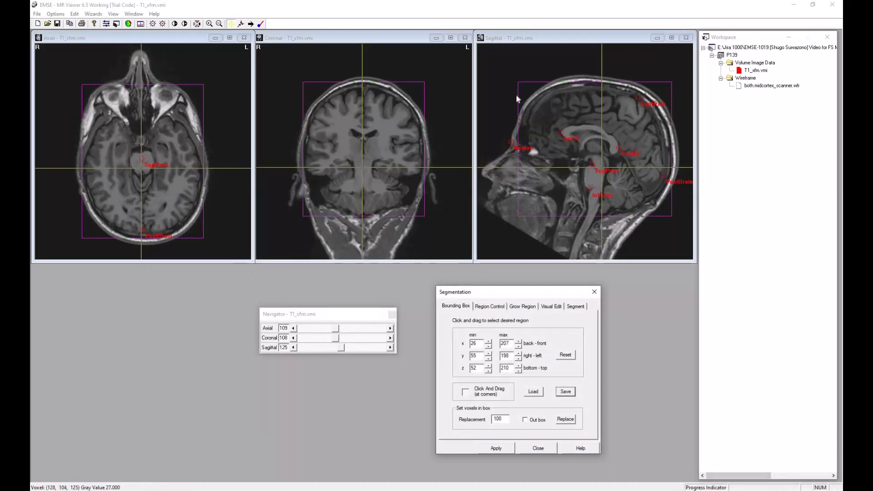
Enlarge the bounding box around the whole head in the sagittal view, to about x 11–251 and z 25–223
drag(504, 82, 481, 86)
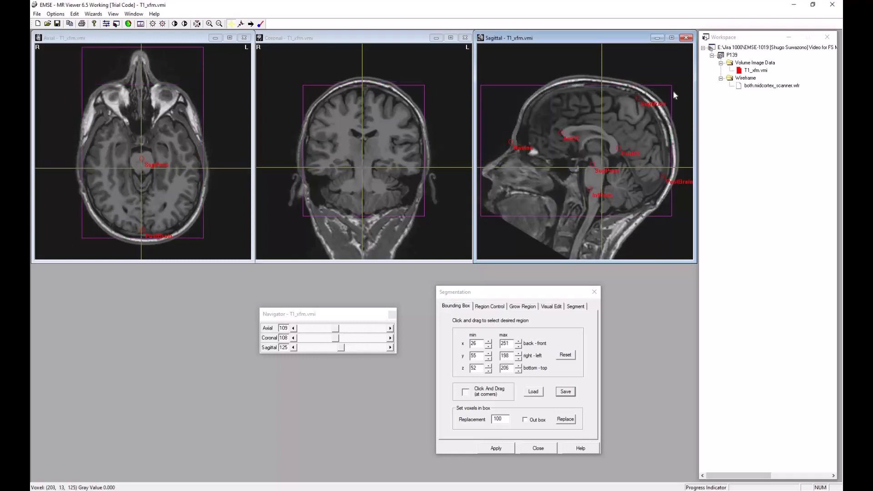
drag(671, 88, 680, 70)
drag(680, 216, 685, 240)
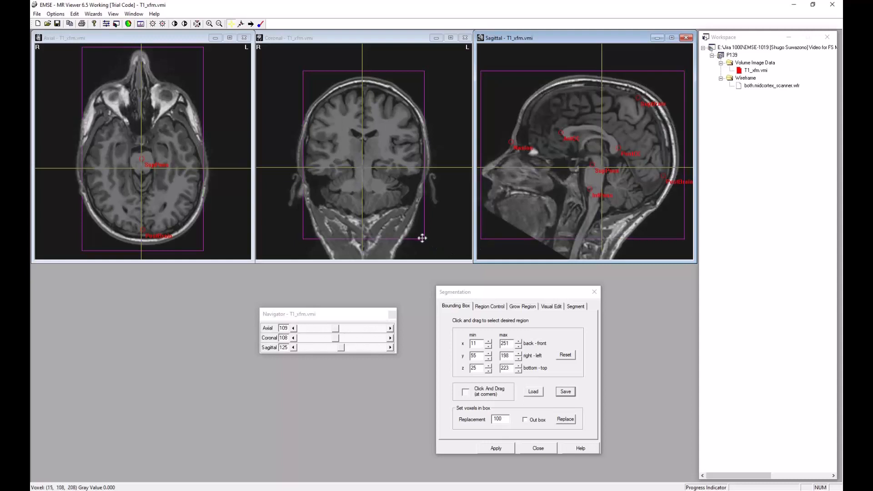
Widen the bounding box past both ears in the coronal view, to about y 36–215 and z 31–223, and check it in the axial slices
click(439, 236)
drag(439, 237, 438, 236)
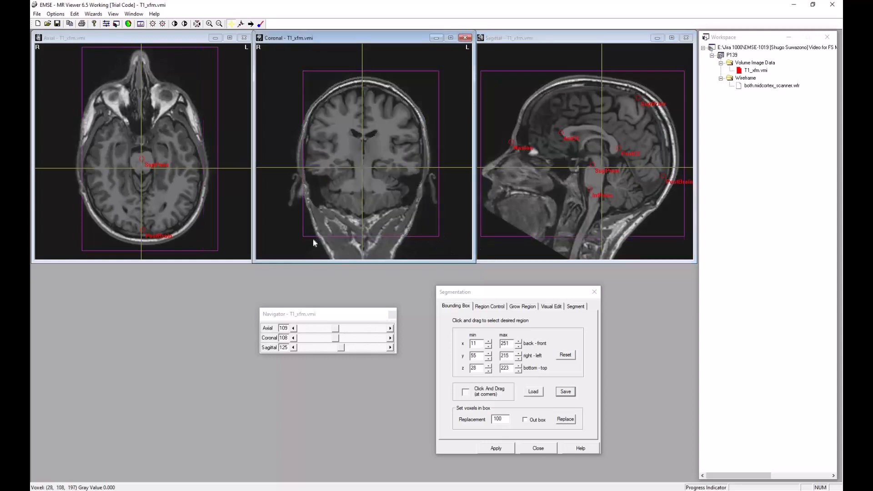
drag(303, 237, 286, 234)
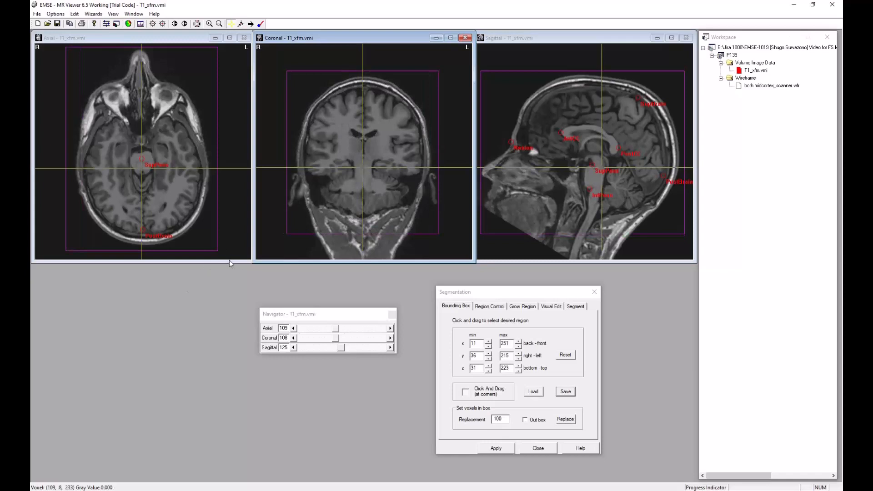
click(349, 329)
mouse_move(350, 331)
mouse_down()
mouse_move(369, 332)
mouse_move(303, 338)
mouse_move(371, 329)
mouse_move(337, 329)
mouse_up()
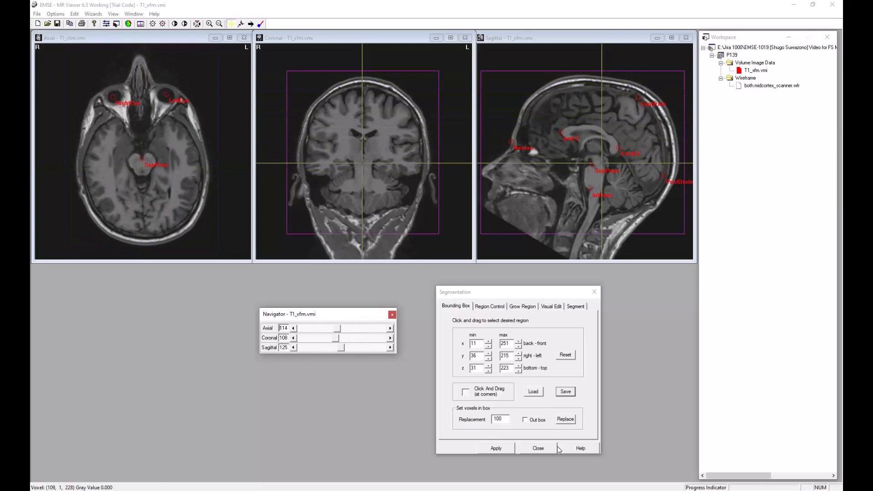
Save the head bounding box as BB_head.box in the P139 vmi folder and close the Segmentation dialog
click(566, 393)
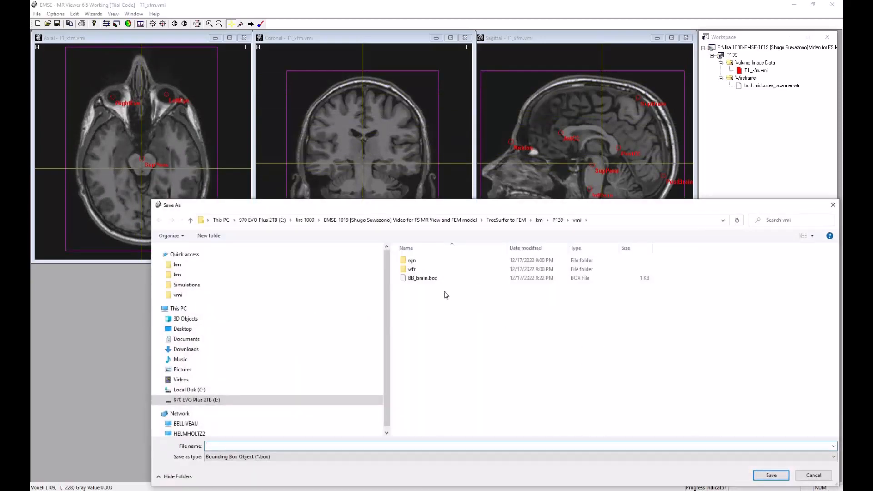
click(421, 279)
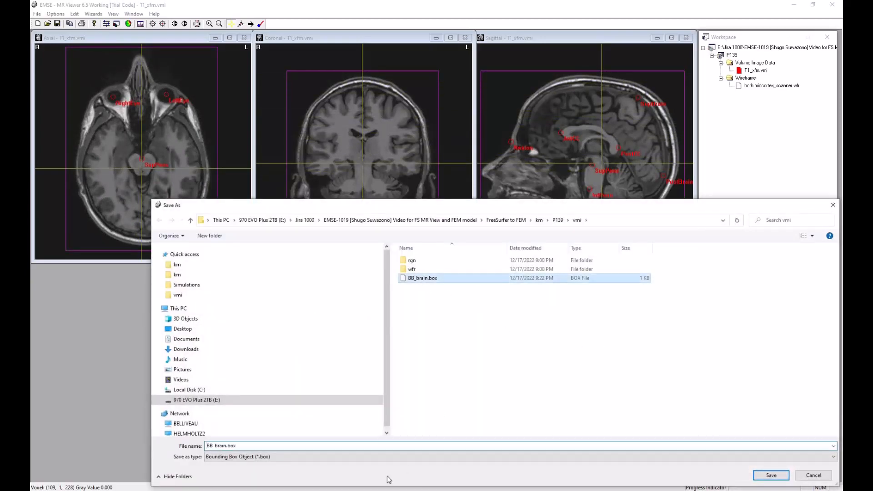
click(227, 445)
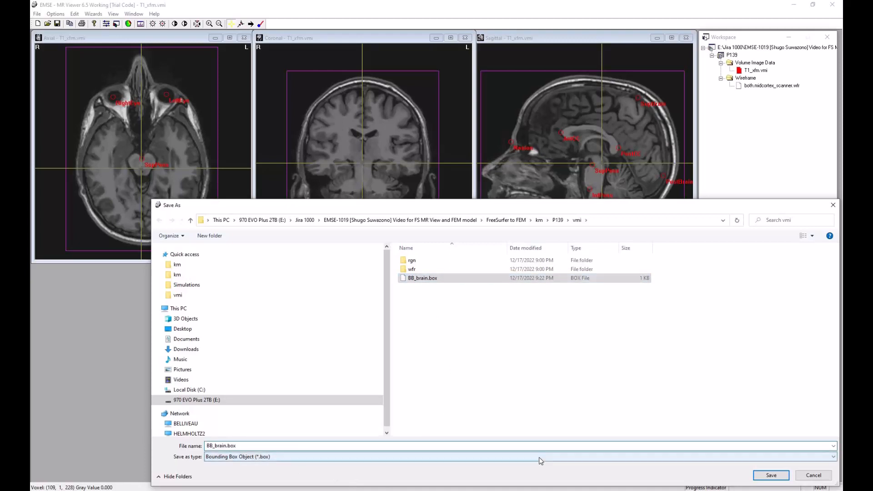
key(BackSpace)
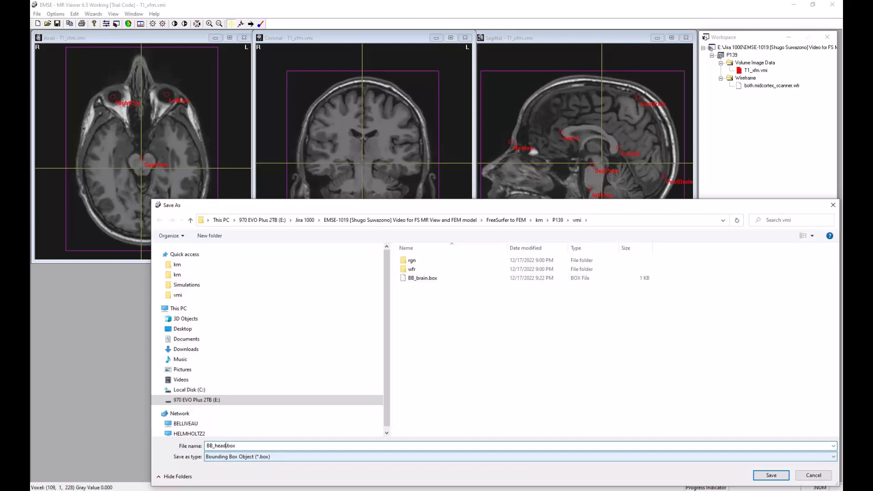
click(772, 475)
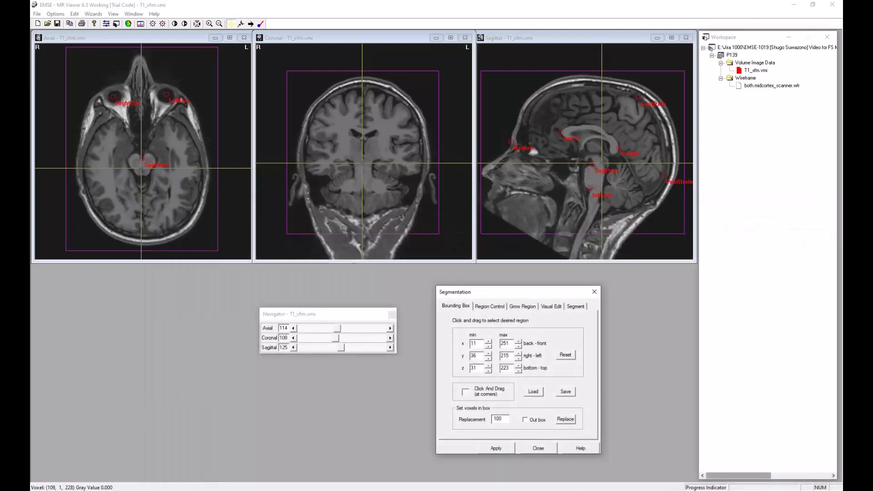
click(541, 449)
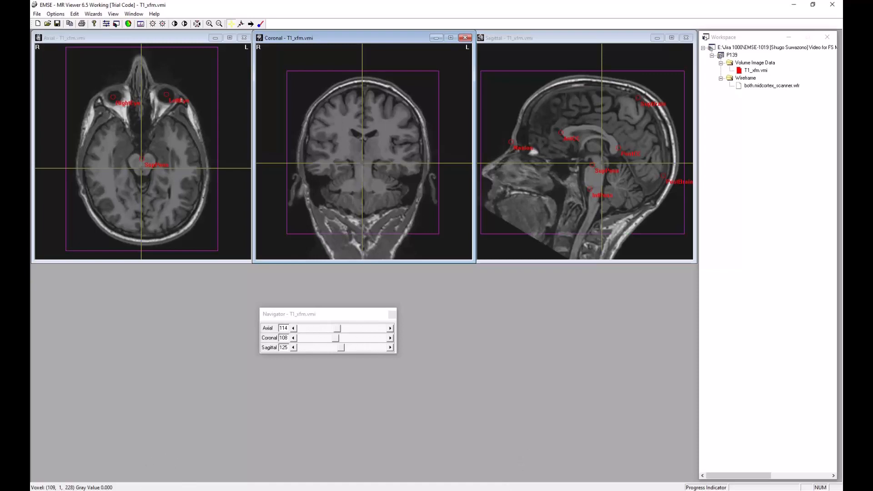
Open 02.3_HeadModel_after_BB_landmarks.script.xml from the km folder in Notepad++ and examine its IN, SID, ORDER, thickness and STD variables
key(alt+Tab)
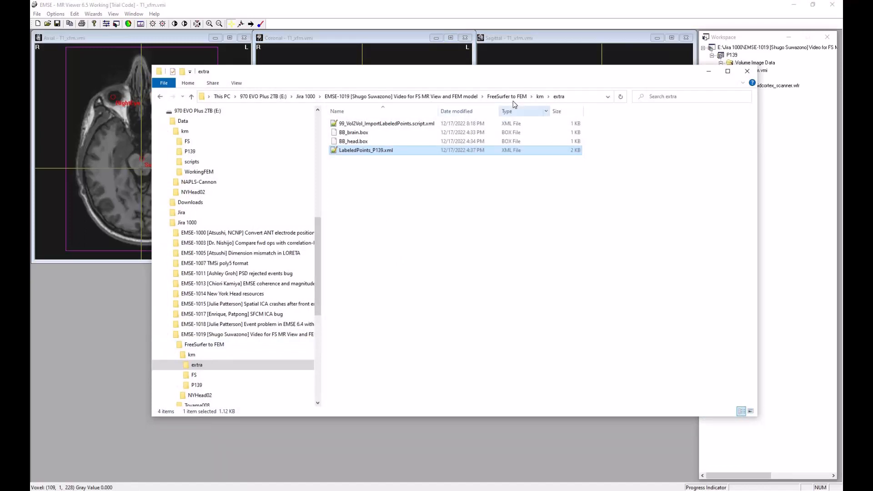
click(539, 96)
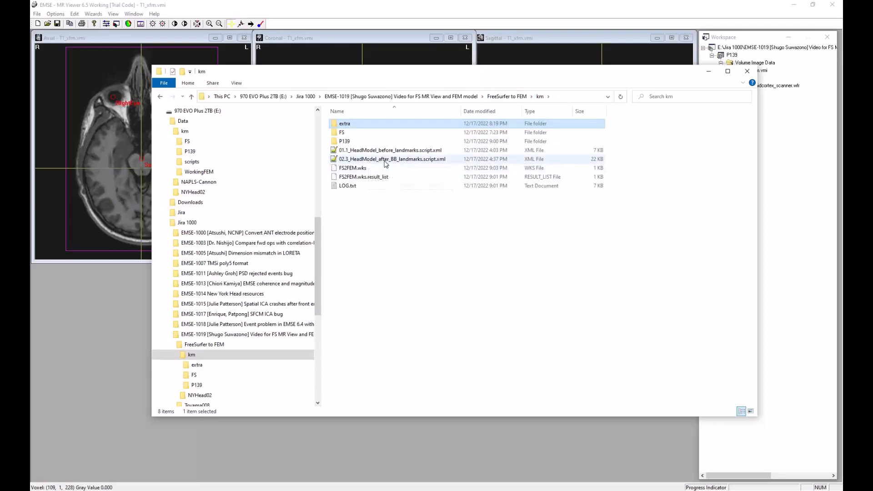
click(386, 163)
right_click(385, 161)
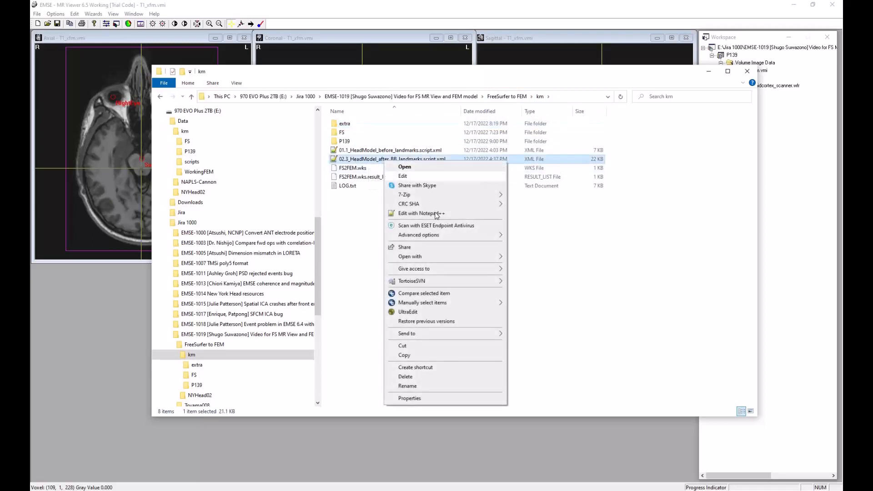
click(427, 213)
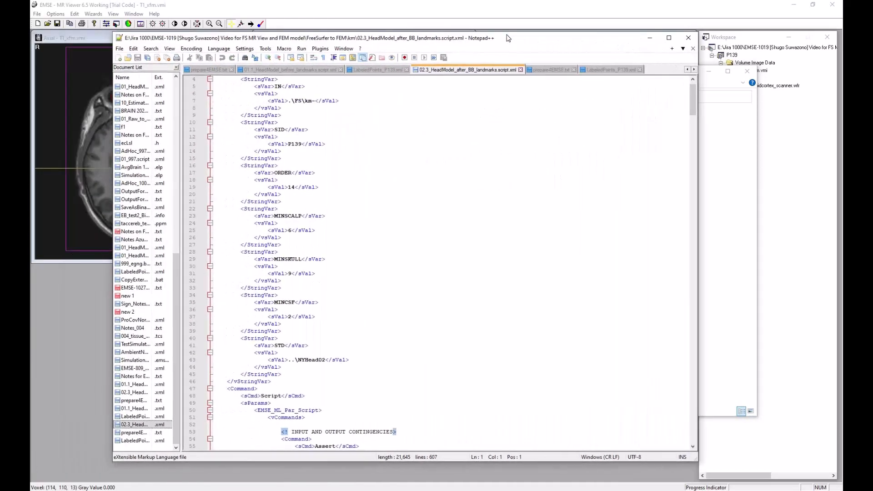
click(263, 84)
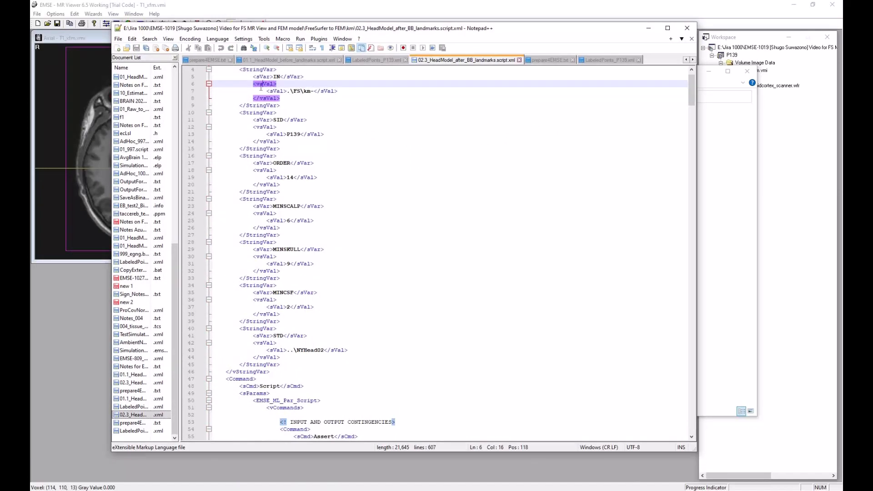
click(263, 113)
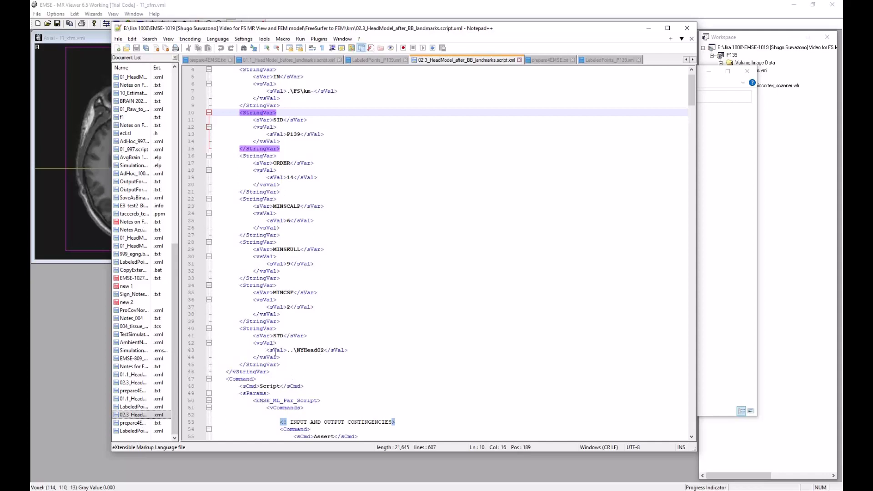
drag(273, 350, 277, 350)
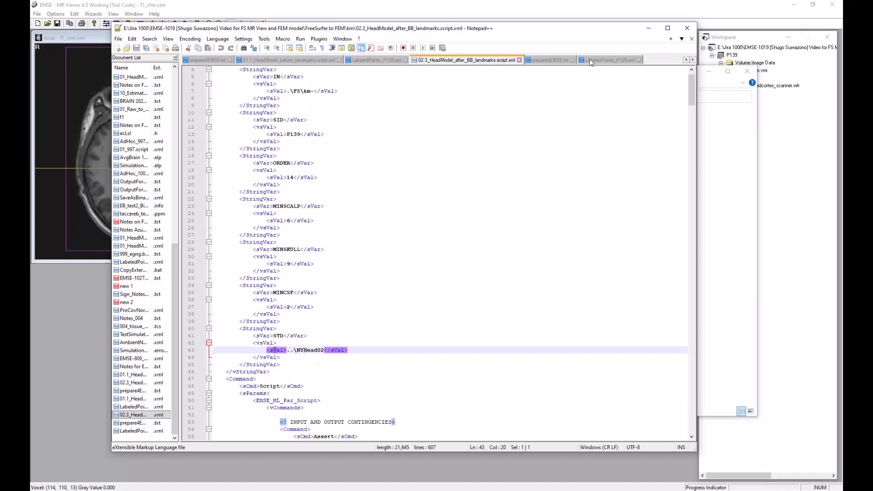
drag(589, 30, 198, 50)
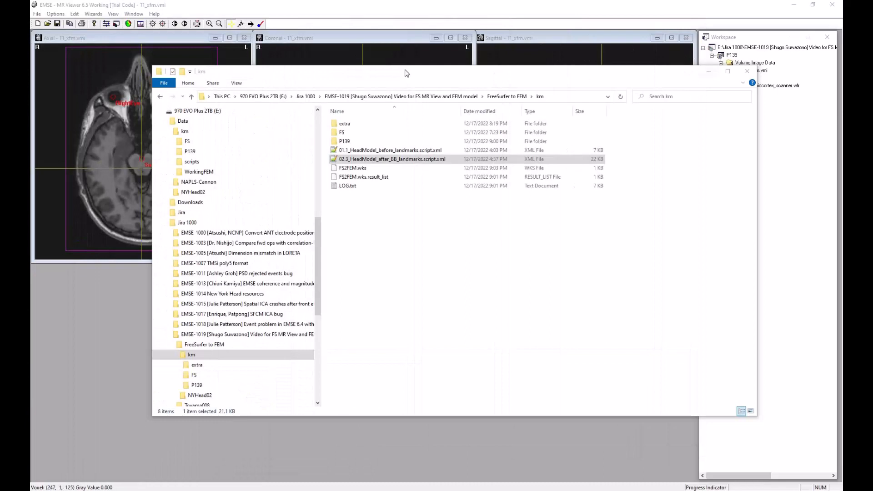
click(708, 71)
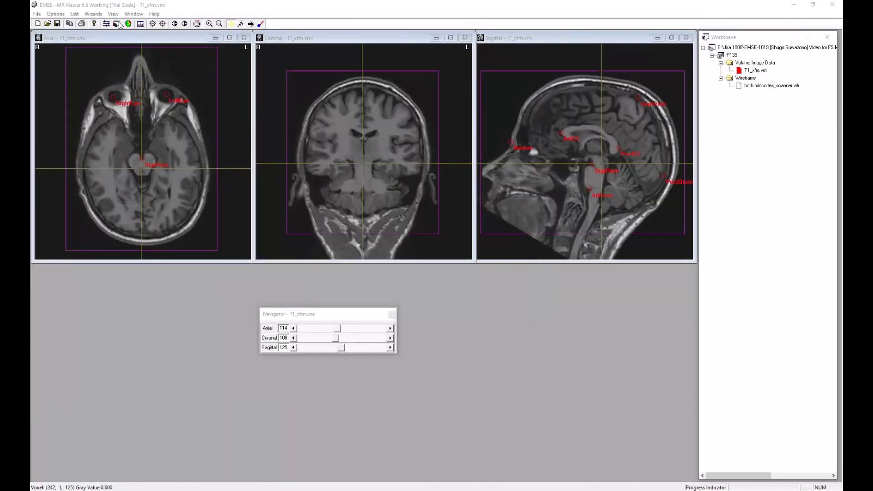
Load and run the script 02.3_HeadModel_after_BB_landmarks.script.xml from the km folder
click(74, 14)
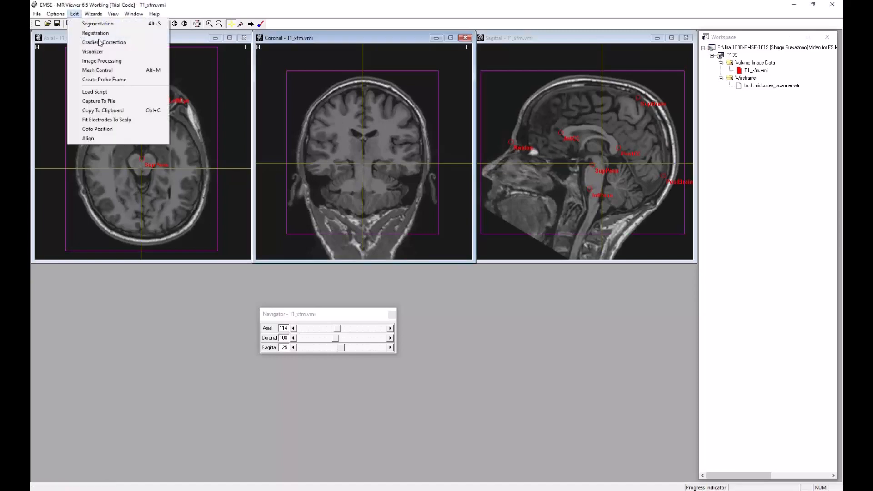
click(129, 93)
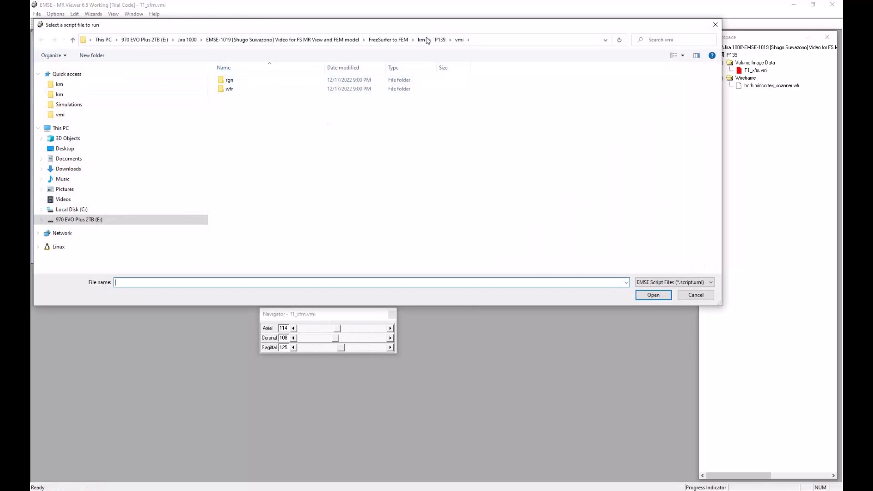
click(421, 40)
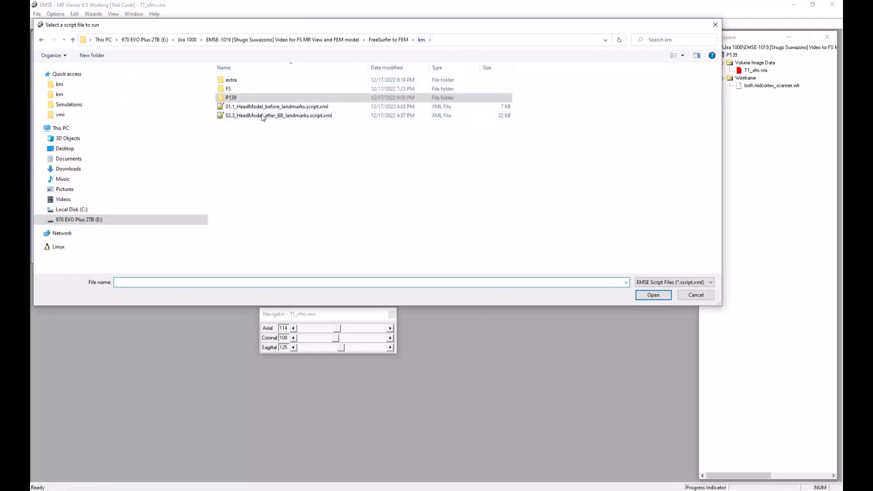
double_click(254, 116)
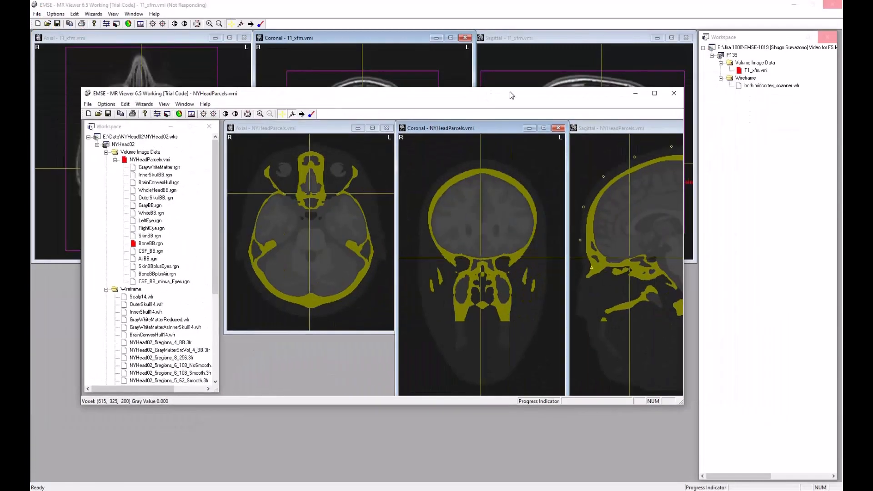
Maximize the NYHeadParcels.vmi viewer and load CSF_BB.rgn, BrainConvexHull14.wfr, InnerSkull14.wfr and OuterSkull14.wfr
click(654, 94)
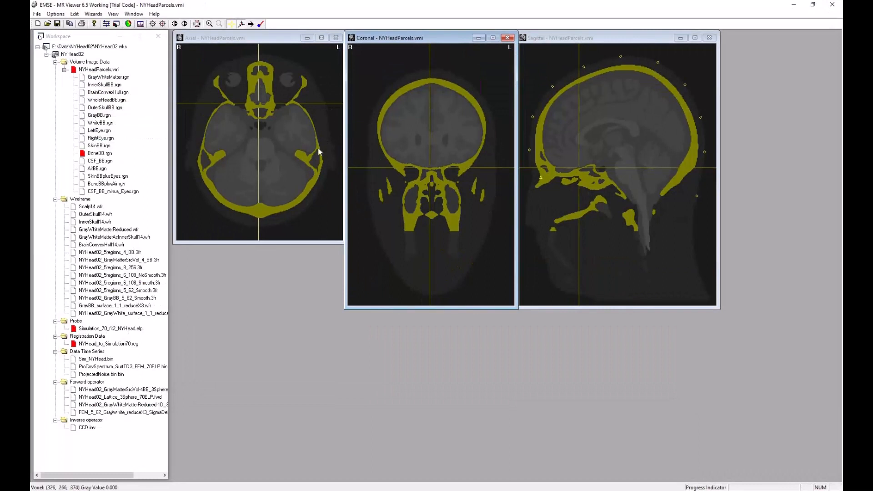
double_click(96, 162)
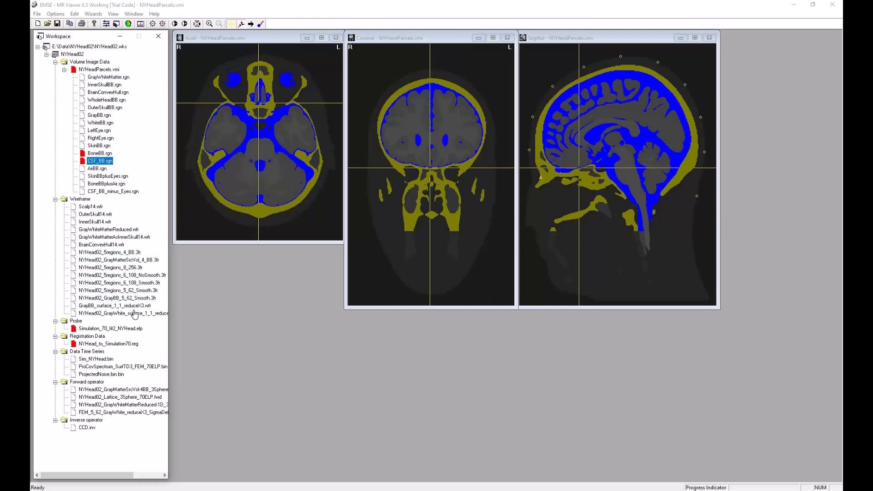
click(99, 245)
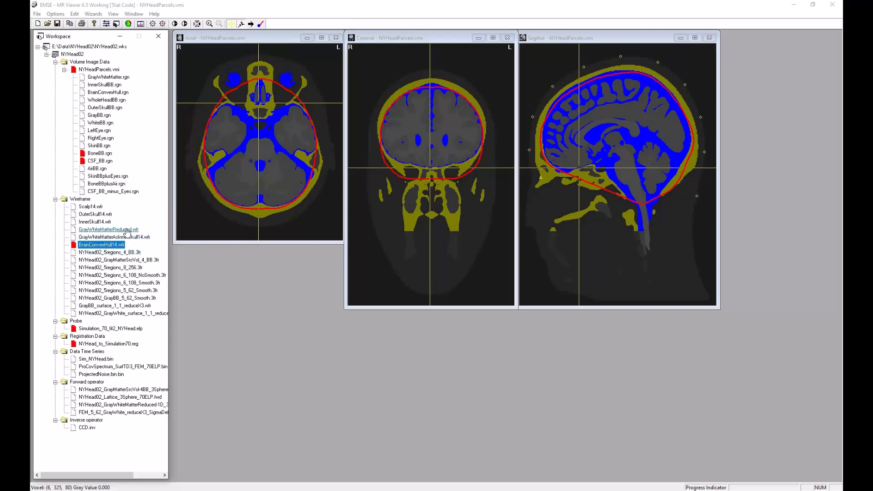
double_click(94, 222)
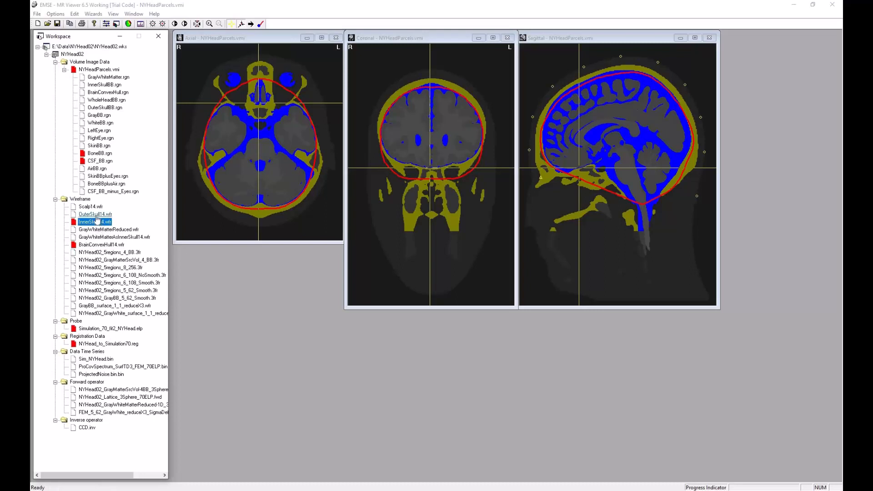
double_click(96, 215)
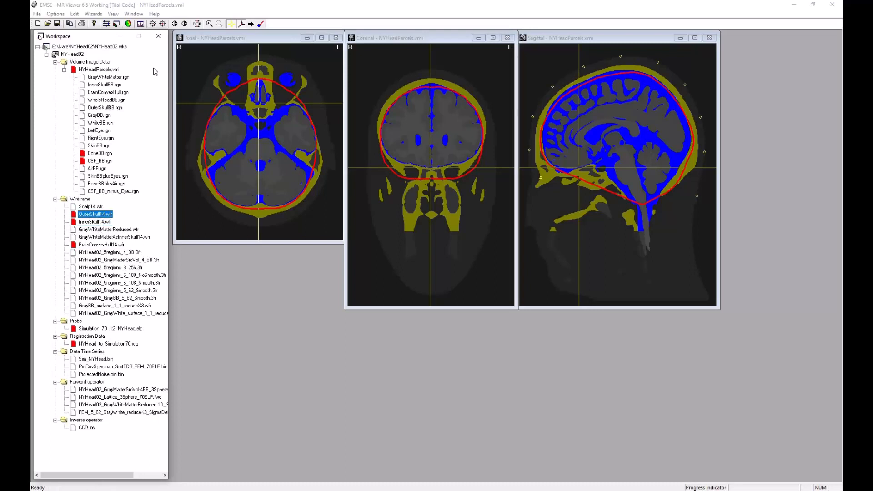
Unload BoneBB.rgn to view the CSF region against the brain convex hull contour on its own
right_click(101, 154)
click(184, 170)
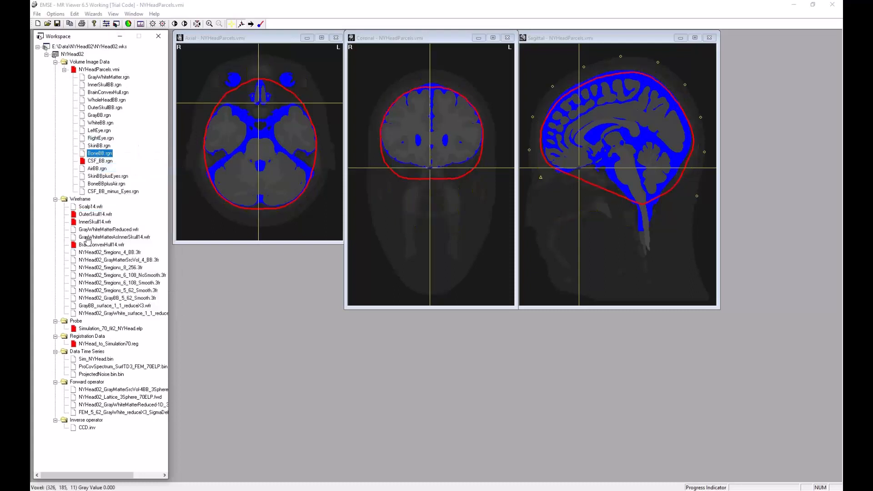
click(113, 14)
mouse_move(161, 80)
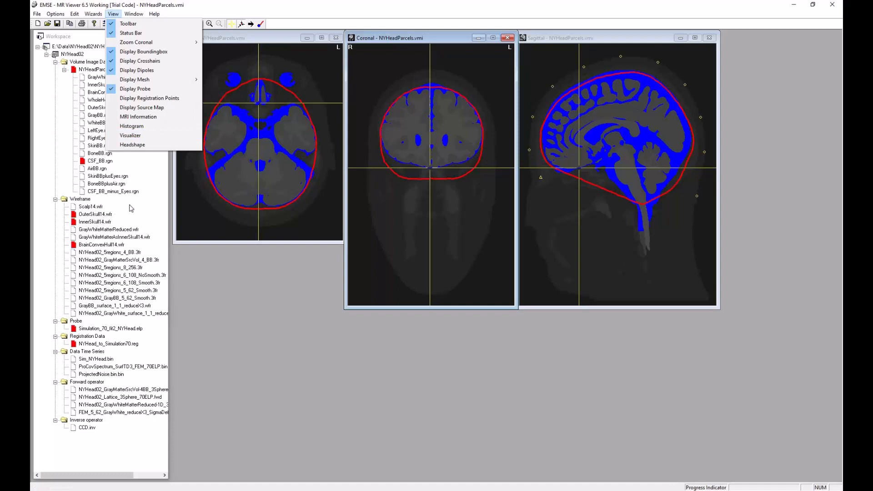
click(249, 317)
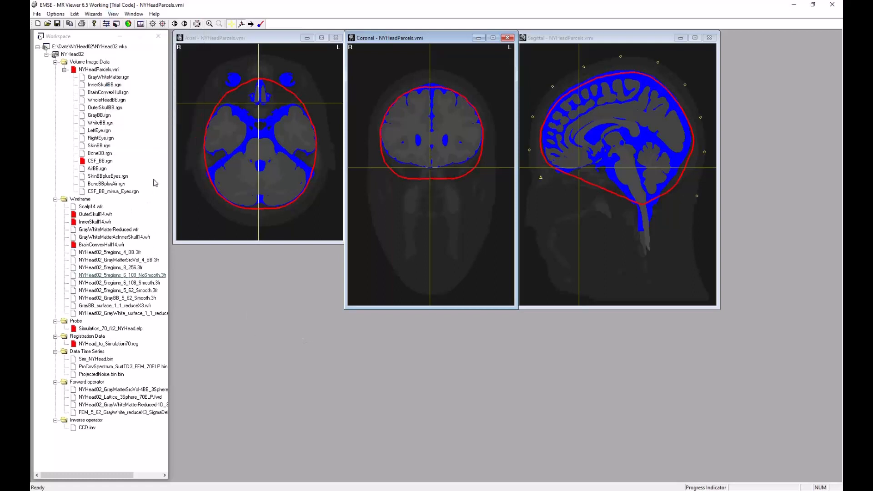
Load BoneBB.rgn again and add the Scalp14.wfr wireframe to the NYHead02 slices
click(98, 153)
double_click(97, 153)
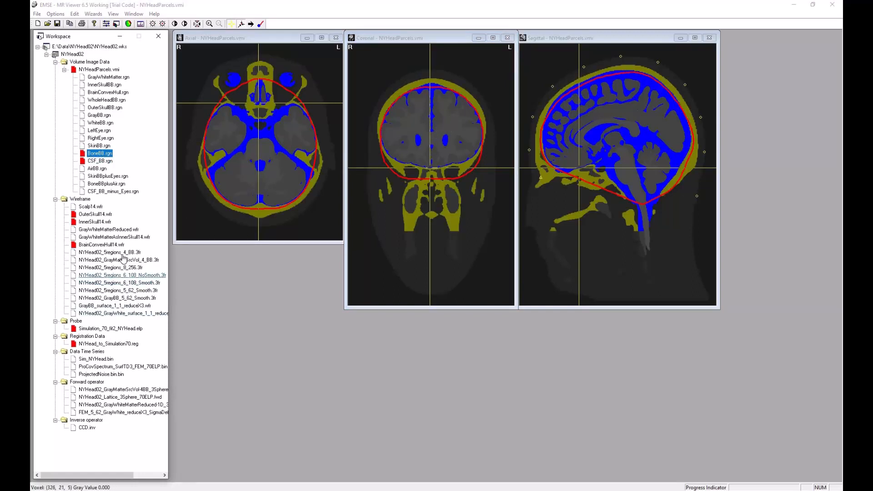
double_click(90, 207)
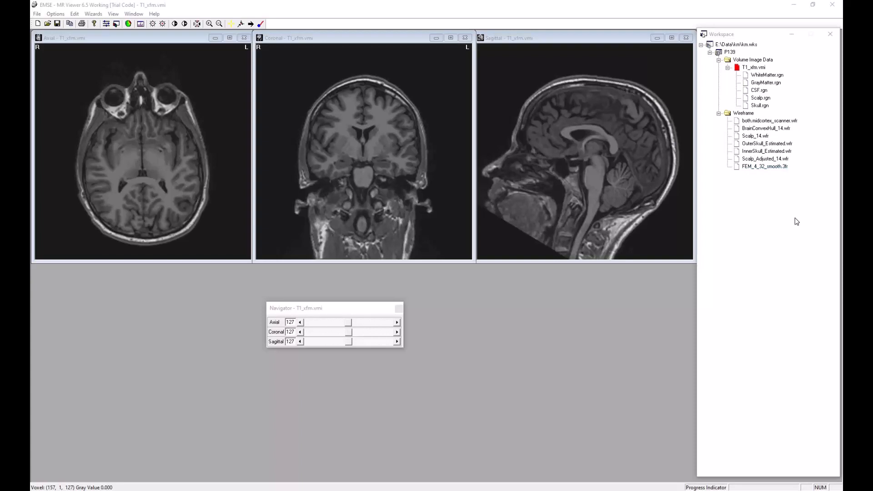
Save the P139 workspace, and collapse and expand the region list under T1_xfm.vmi
click(37, 14)
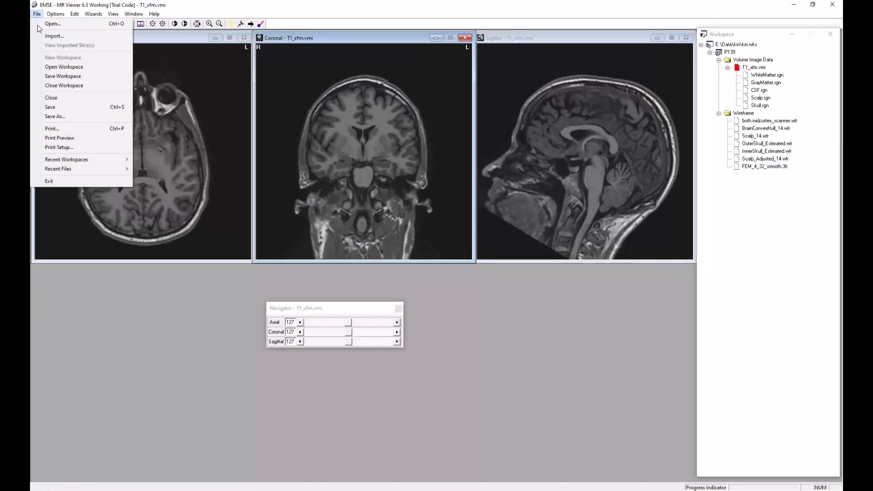
click(77, 76)
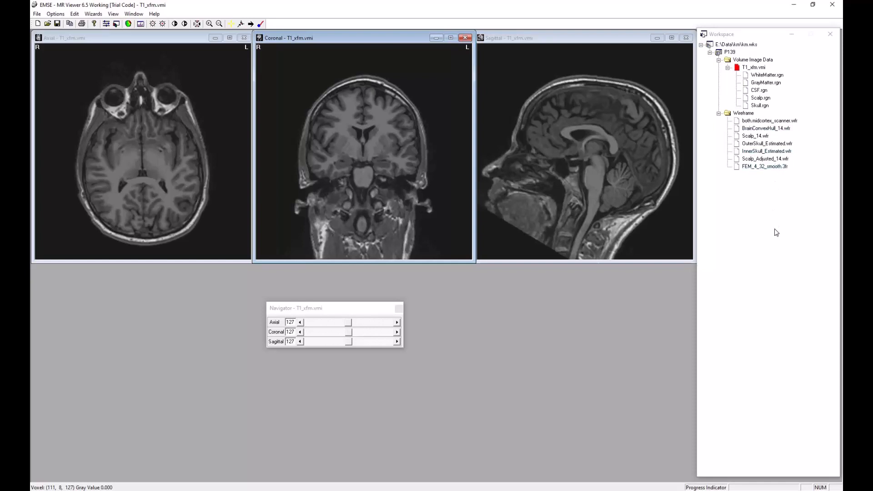
click(729, 69)
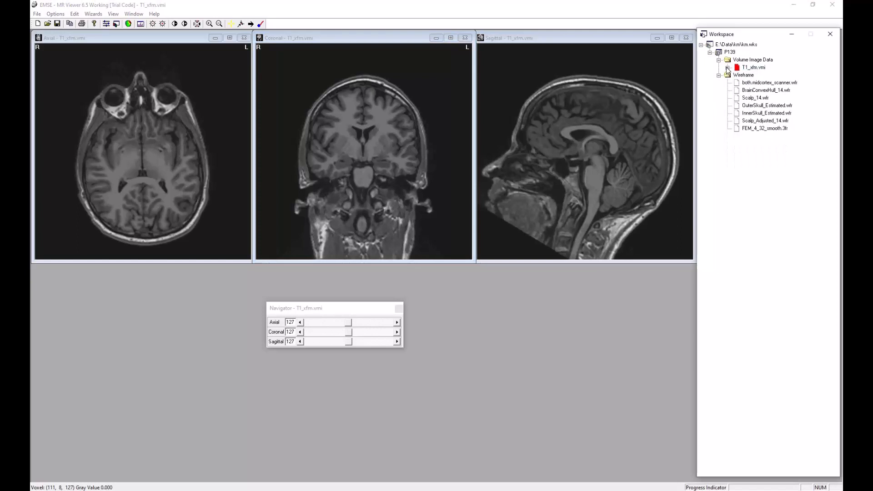
click(728, 69)
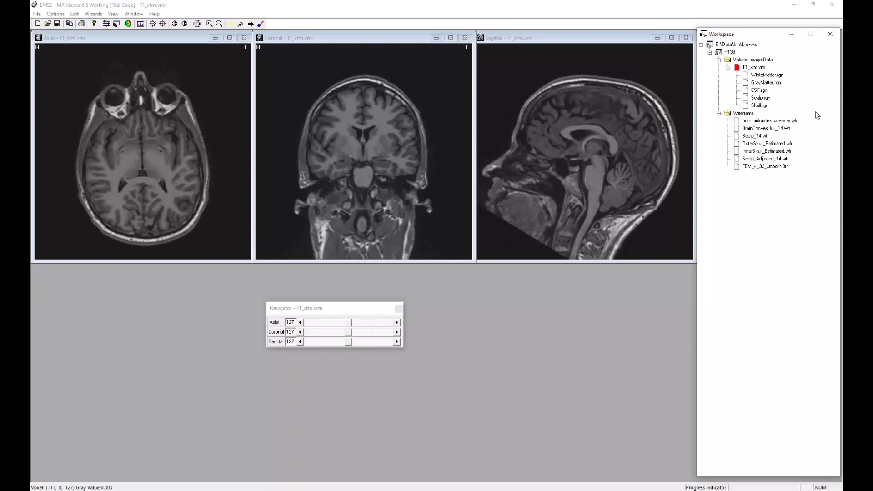
Load Skull.rgn, turn on the crosshairs and examine the skull region around the forehead, temple and back of the head
double_click(759, 106)
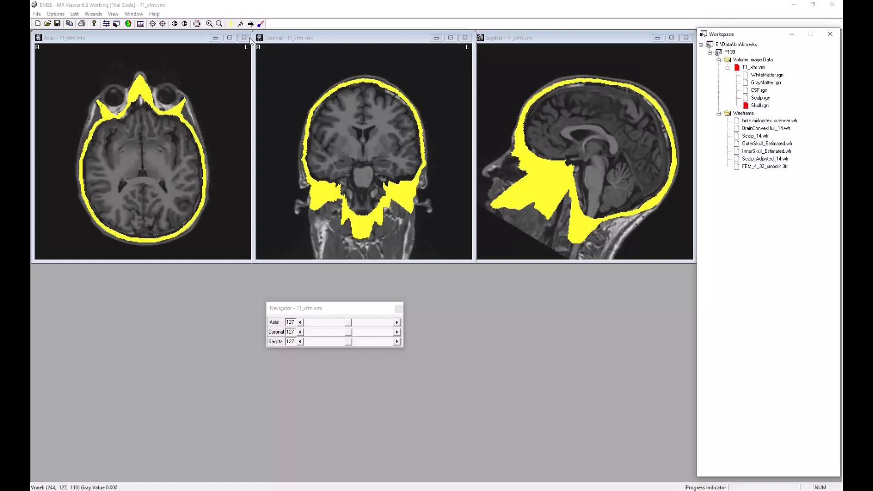
click(239, 26)
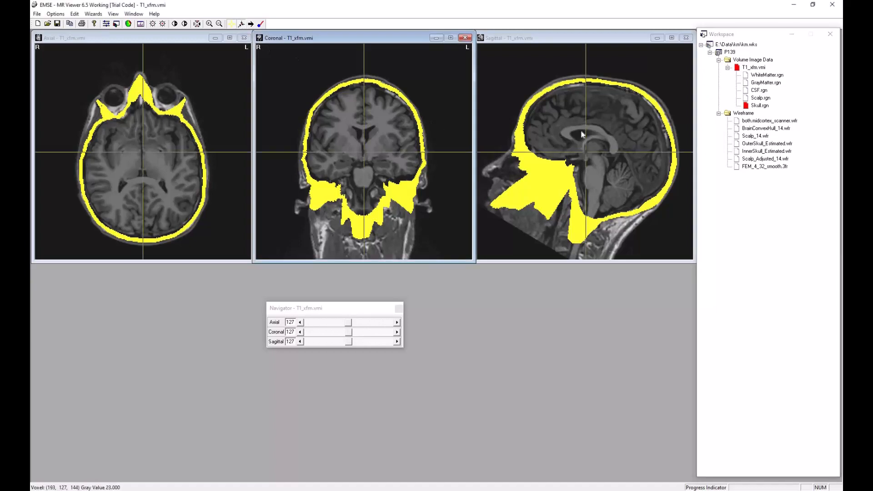
drag(578, 80, 548, 87)
drag(383, 97, 406, 147)
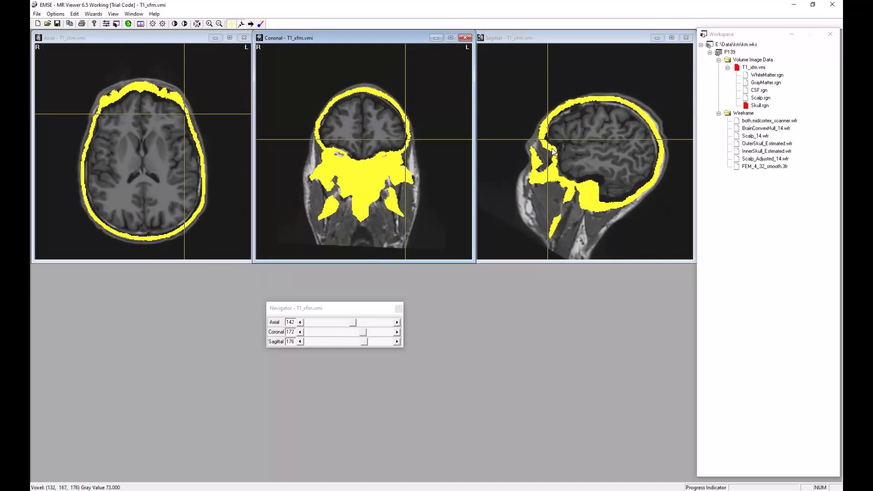
drag(552, 151, 555, 161)
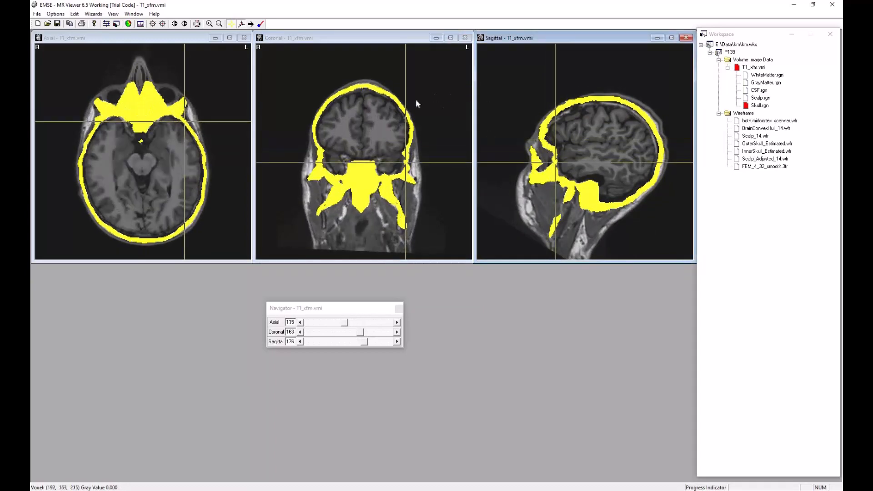
drag(404, 111, 407, 145)
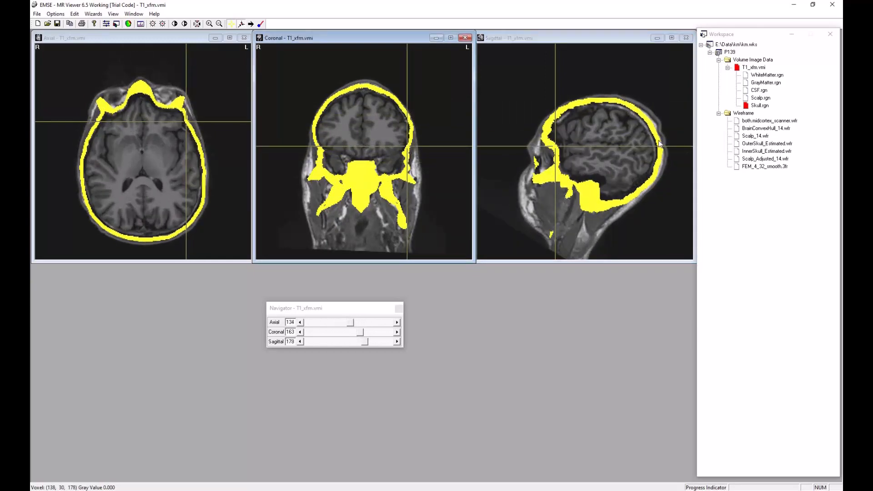
drag(637, 114, 551, 149)
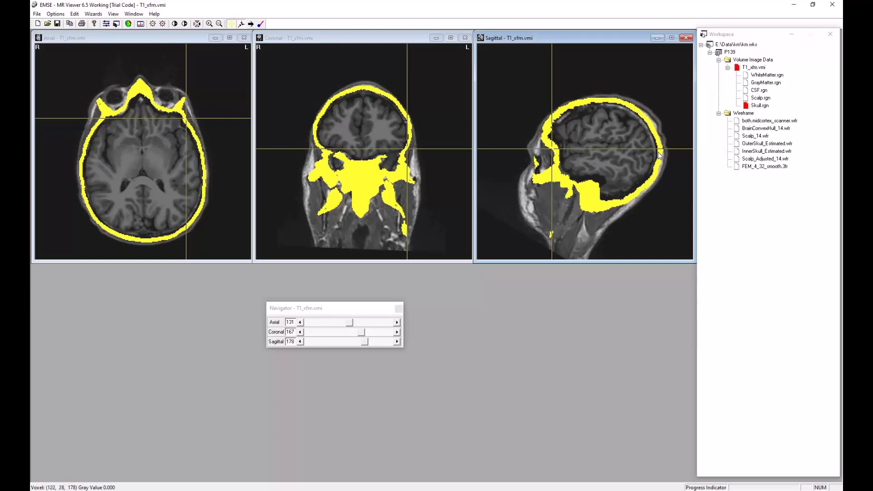
Examine the skull region at the skull base, below the cerebellum and in the facial bones across all three slice views
drag(660, 164, 587, 196)
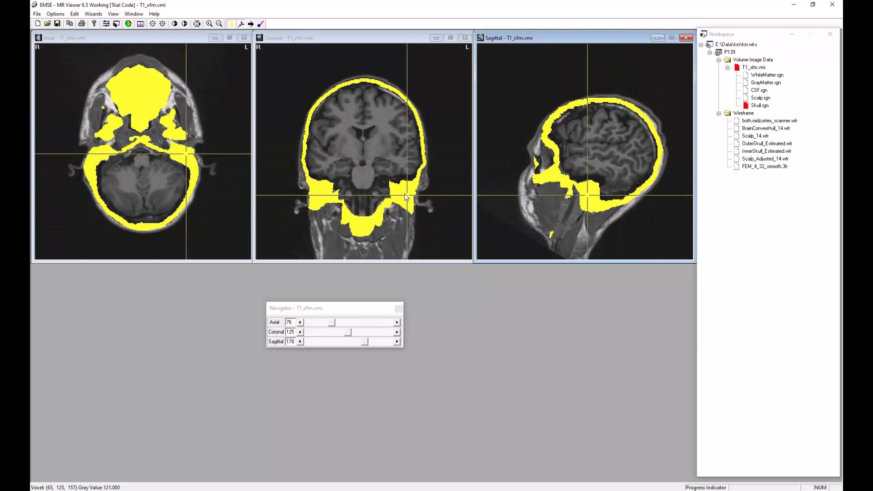
click(404, 195)
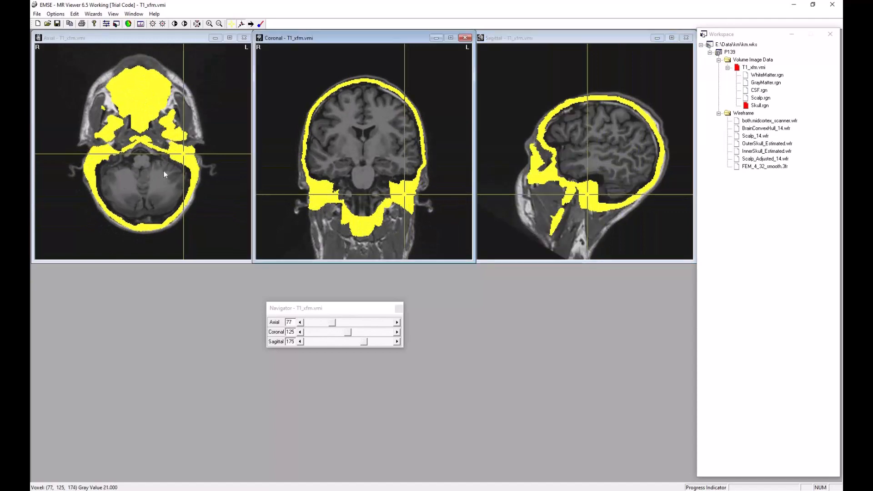
click(183, 152)
click(376, 214)
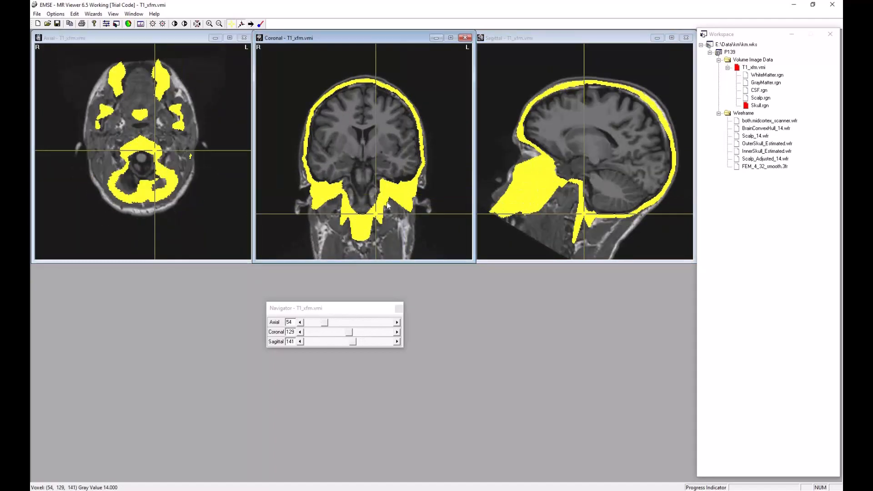
click(528, 158)
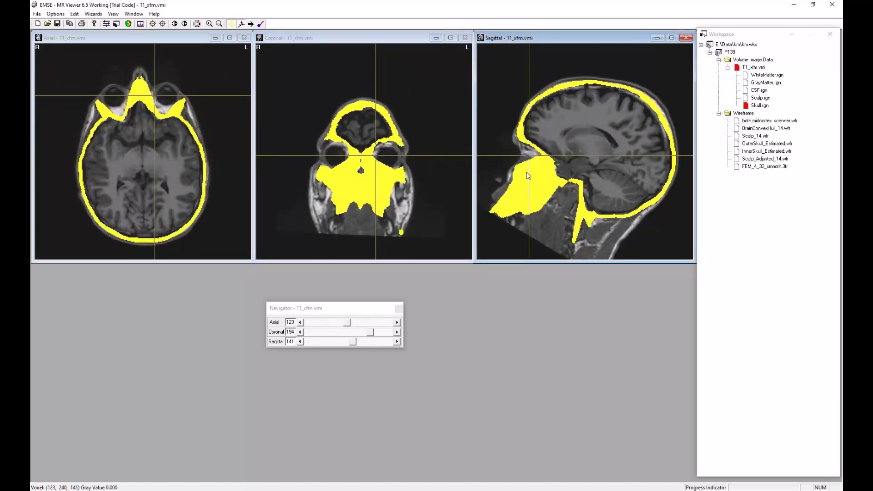
click(527, 175)
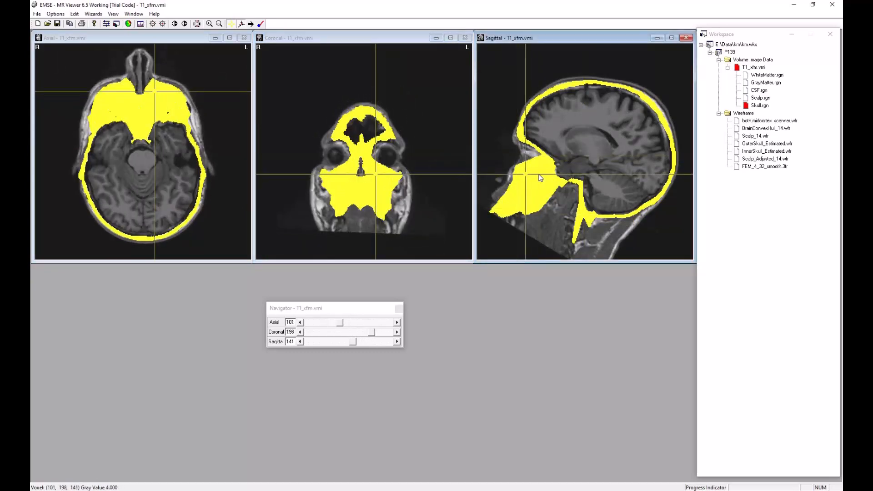
drag(539, 175, 536, 174)
click(531, 186)
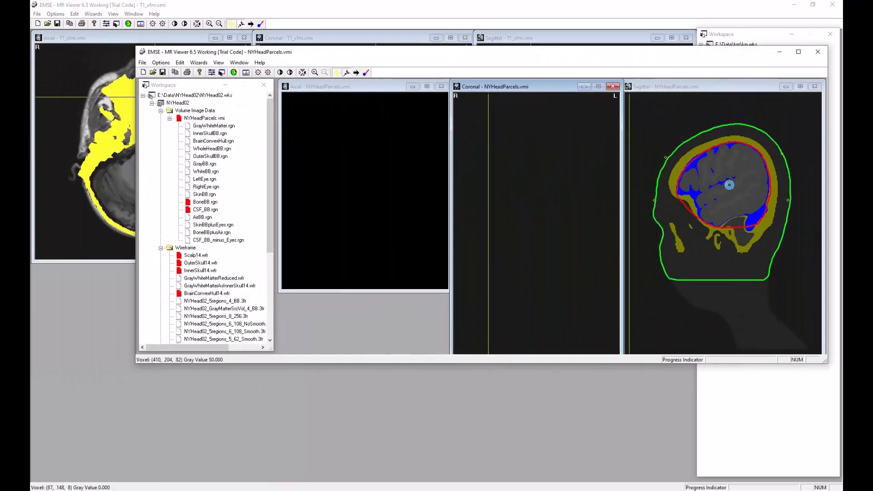
Switch to the NYHeadParcels.vmi viewer to compare its bone and CSF regions, and return to the T1_xfm.vmi viewer
click(563, 164)
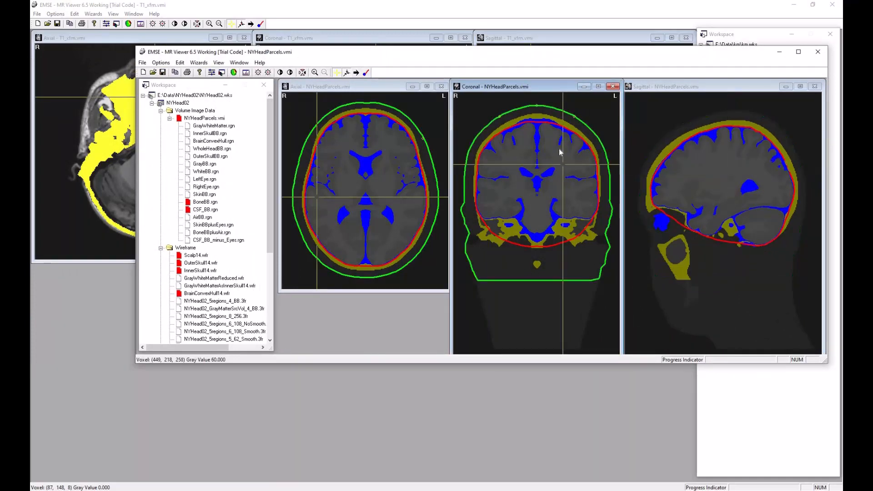
drag(703, 53, 596, 68)
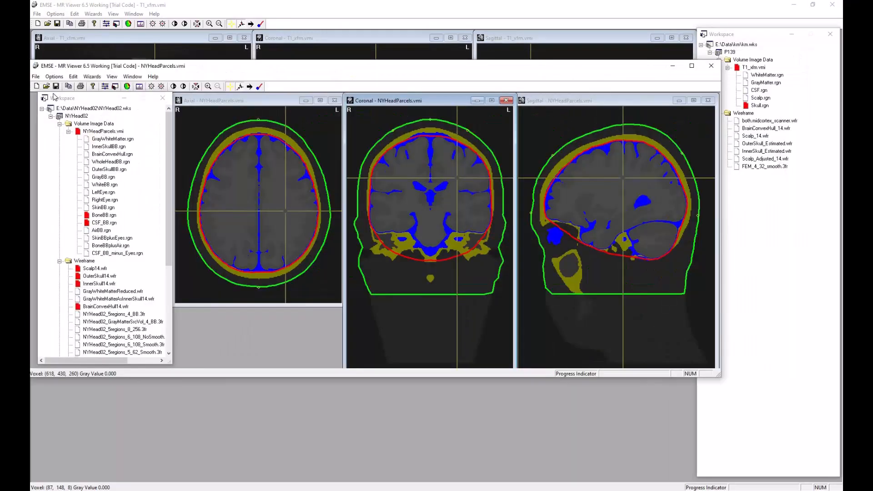
drag(54, 98, 0, 94)
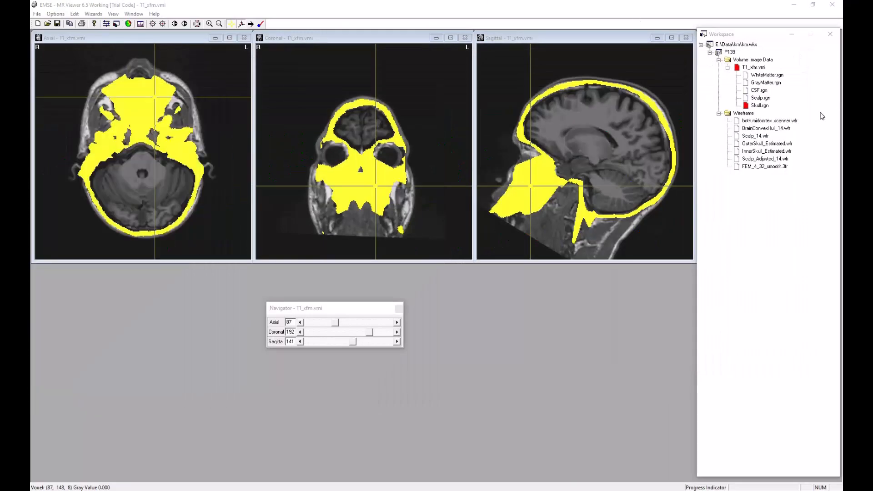
Load Scalp.rgn, CSF.rgn, GrayMatter.rgn and WhiteMatter.rgn over the T1 volume and check the regions in mid-brain slices
double_click(759, 98)
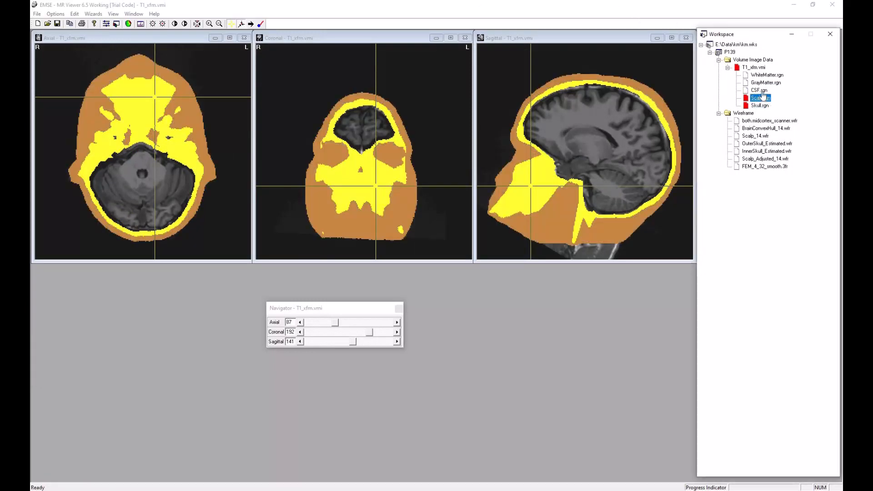
double_click(758, 90)
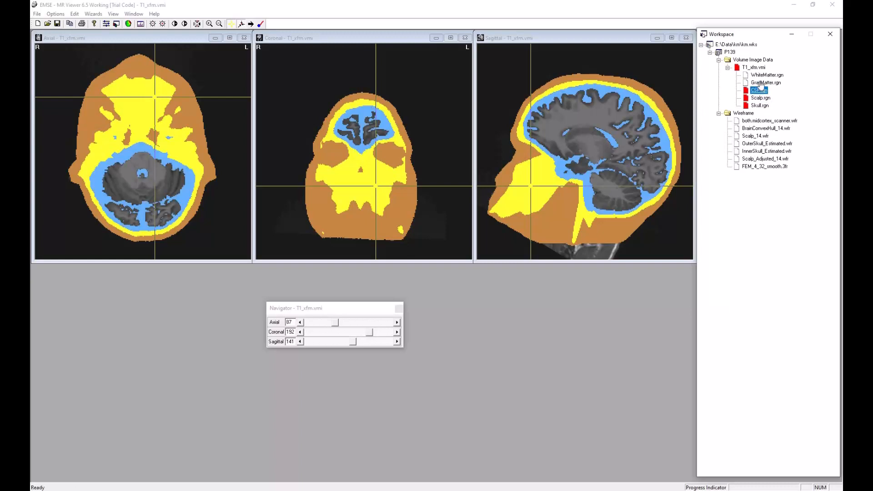
double_click(758, 82)
double_click(757, 75)
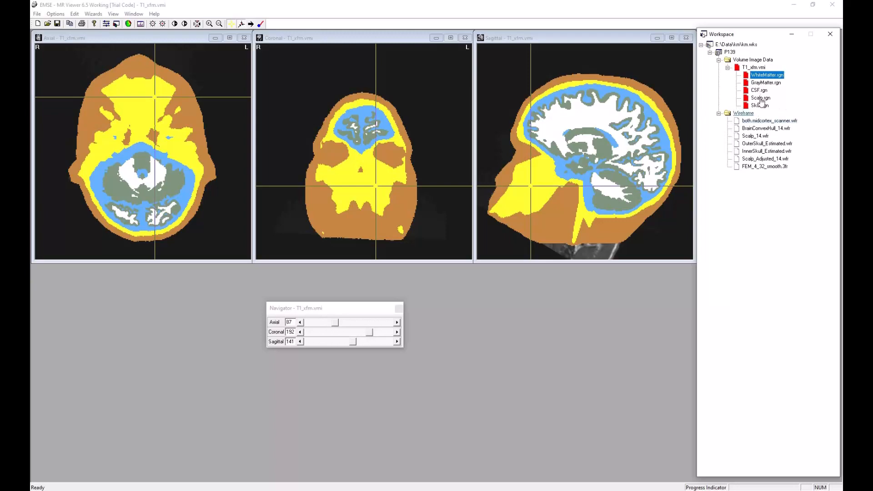
click(552, 120)
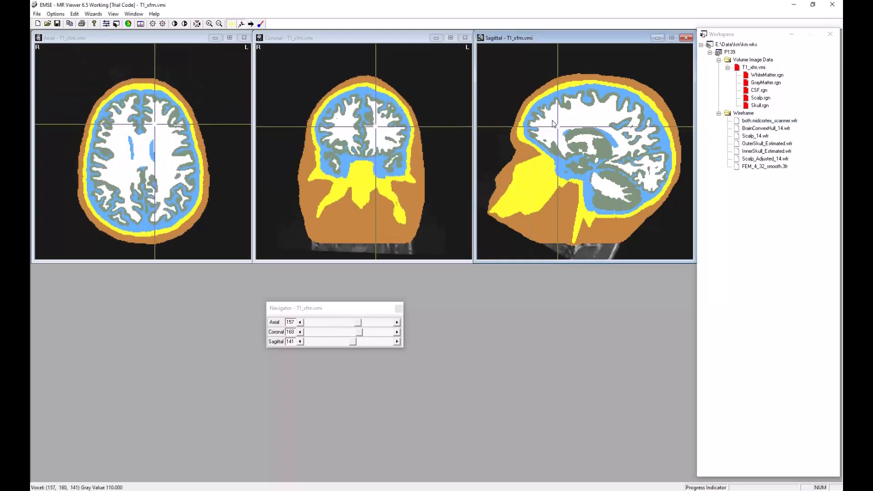
click(160, 152)
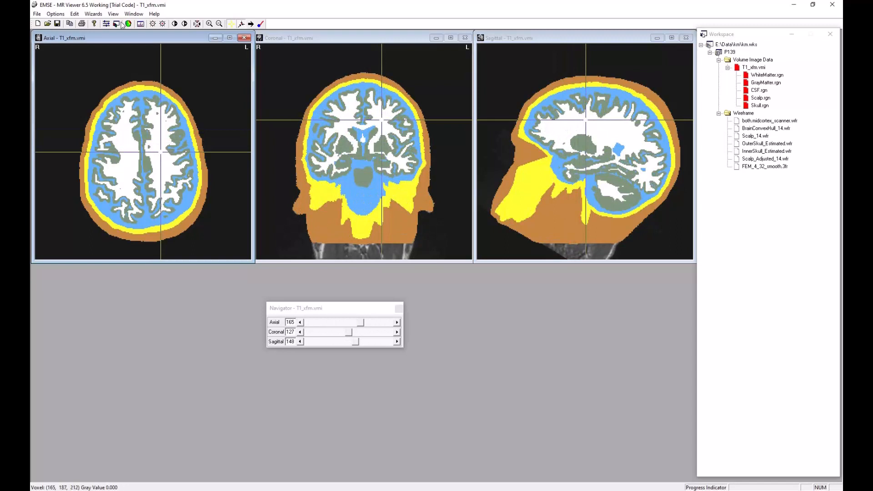
Review the region selection, decimation factor and threshold settings for a 3D Mesh (FEM) in the Mesh Generation Wizard, and cancel the wizard
click(94, 14)
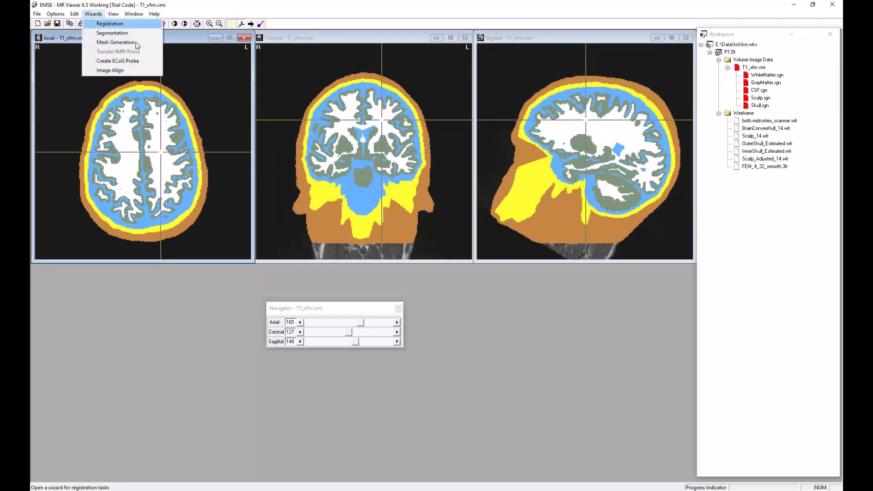
click(104, 42)
click(394, 244)
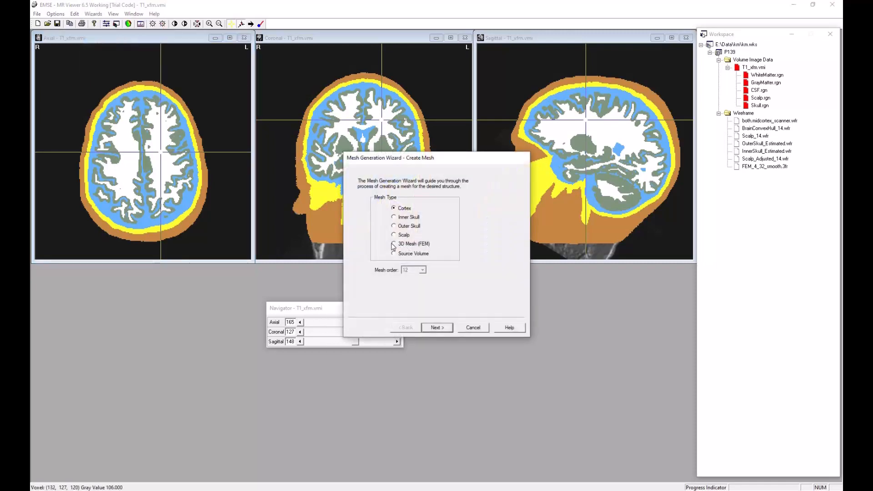
click(437, 327)
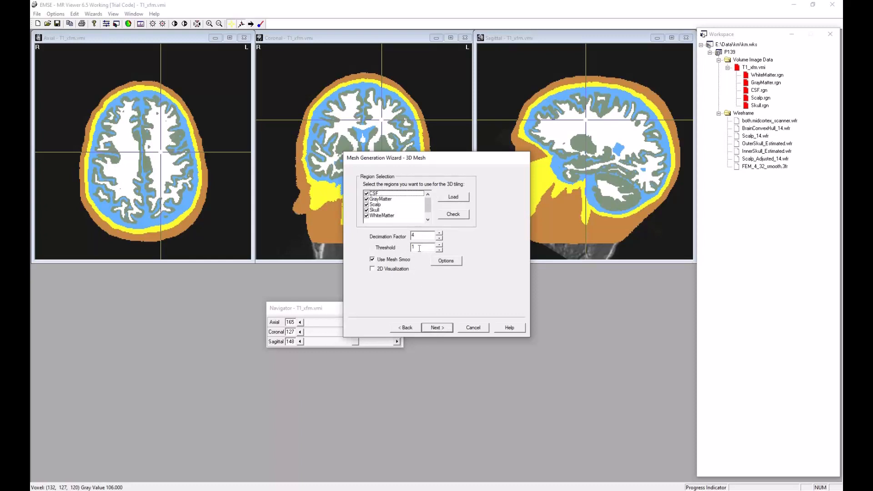
click(425, 248)
drag(423, 157, 319, 136)
click(373, 309)
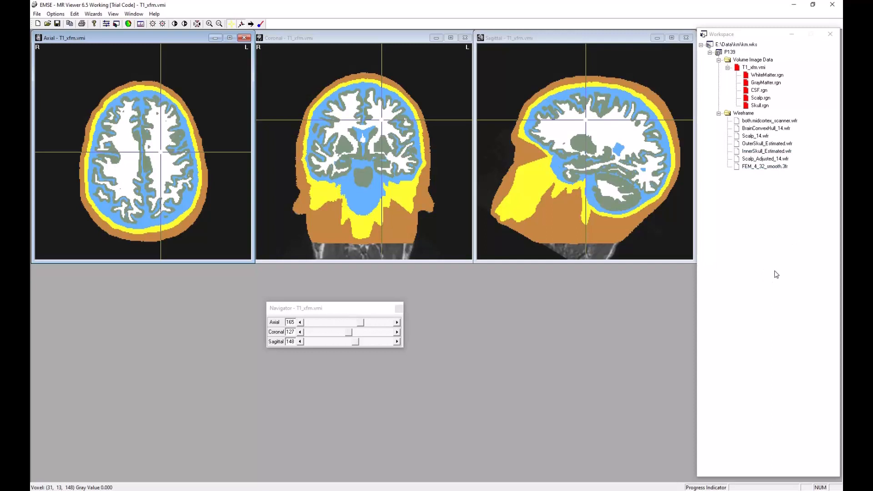
Load the FEM_4_32_smooth.3fr mesh over the T1 volume, check it in posterior slices and look at the NYHeadParcels.vmi viewer for comparison
double_click(762, 166)
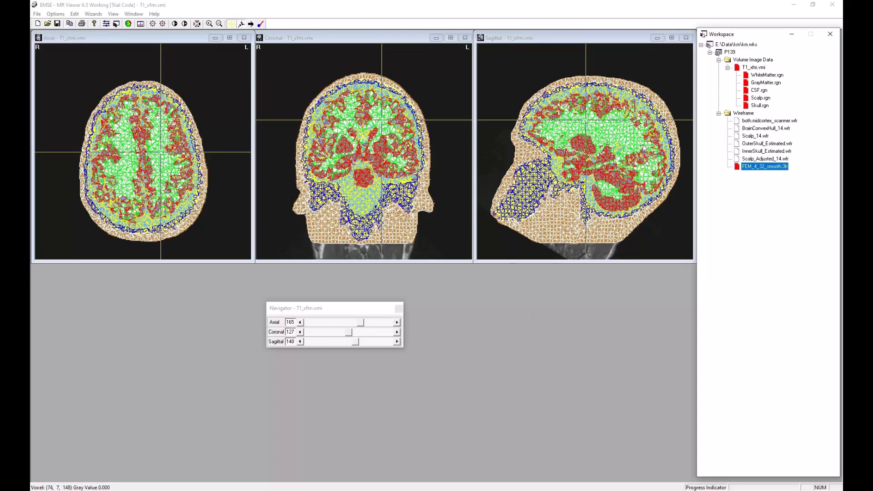
click(618, 136)
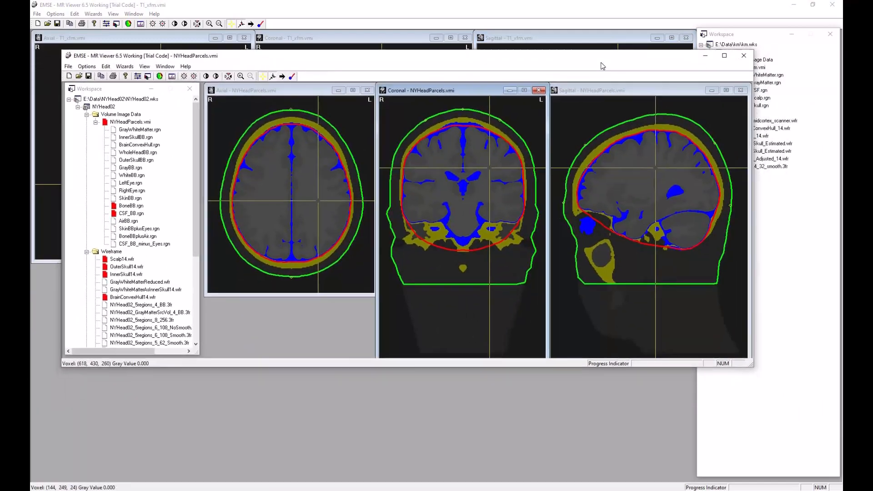
drag(601, 63, 598, 61)
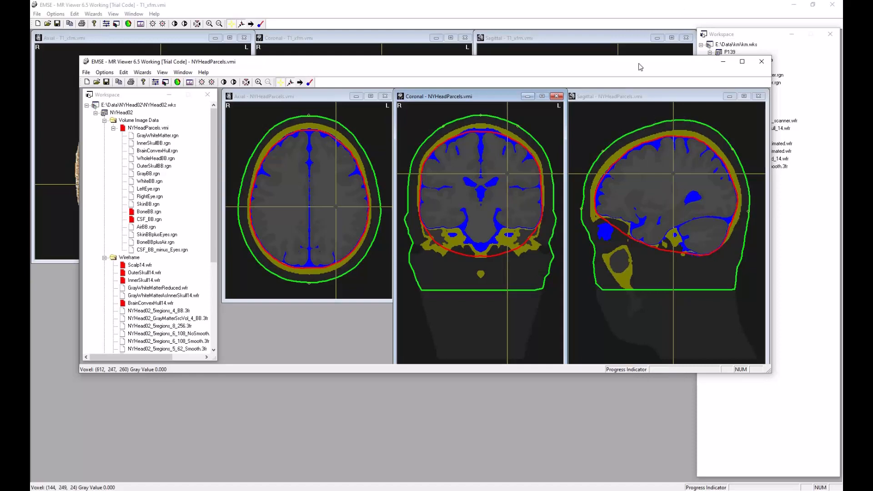
drag(286, 65, 0, 60)
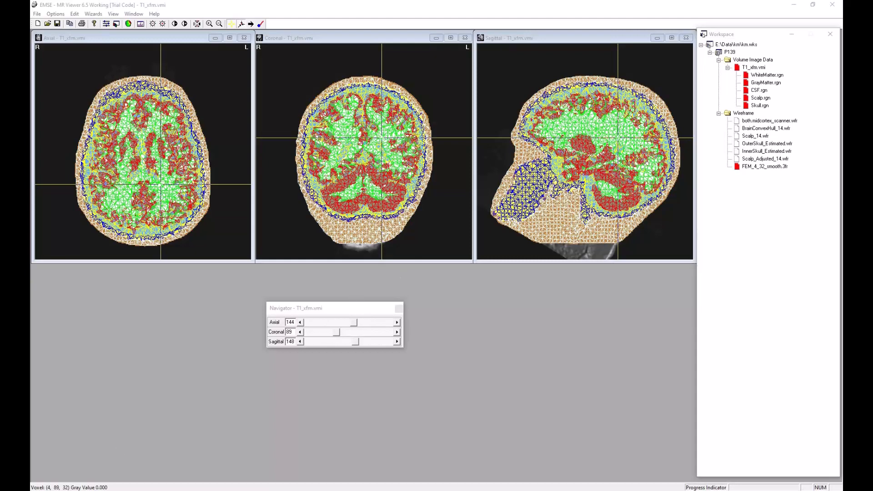
Switch to the km folder in File Explorer, examine Affine_Std2Ind.mtx and Affine_Ind2Std.mtx under P139\vmi\std, and return to the T1_xfm.vmi viewer
mouse_move(121, 490)
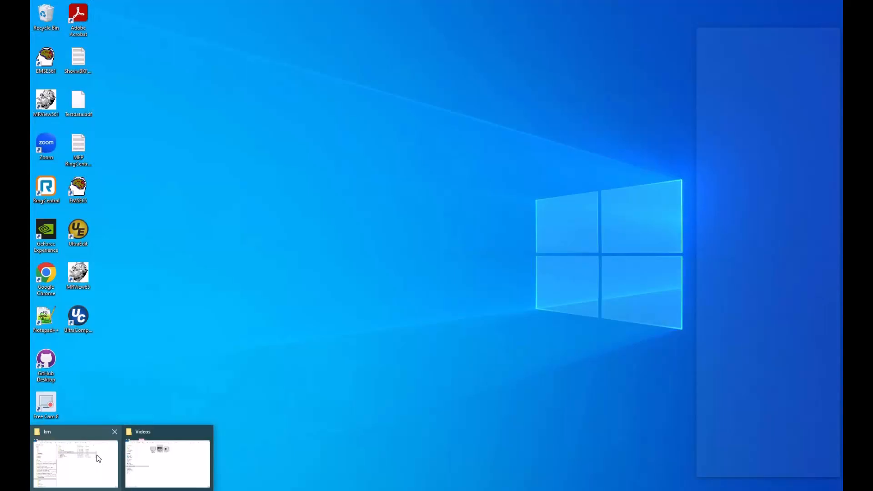
click(97, 456)
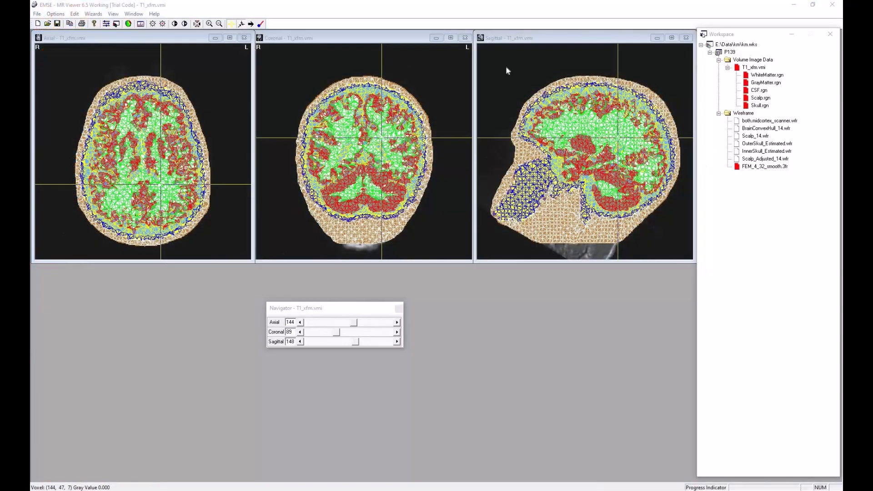
drag(506, 67, 577, 43)
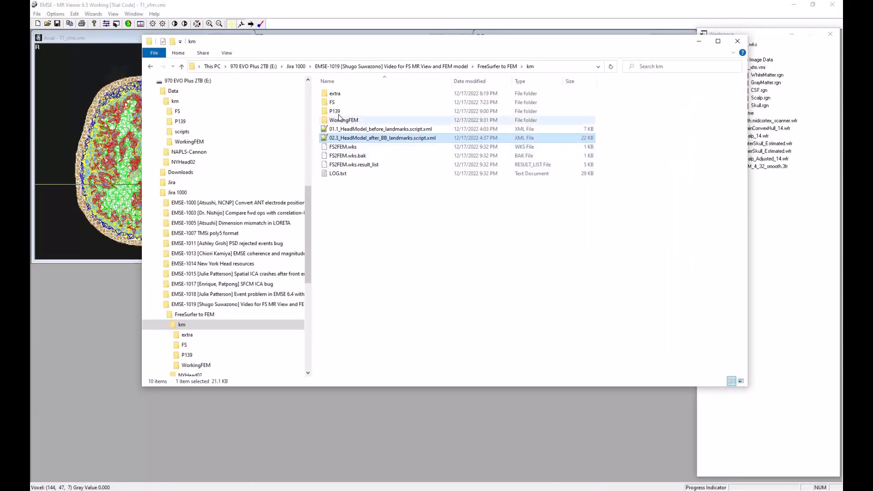
double_click(339, 112)
double_click(339, 103)
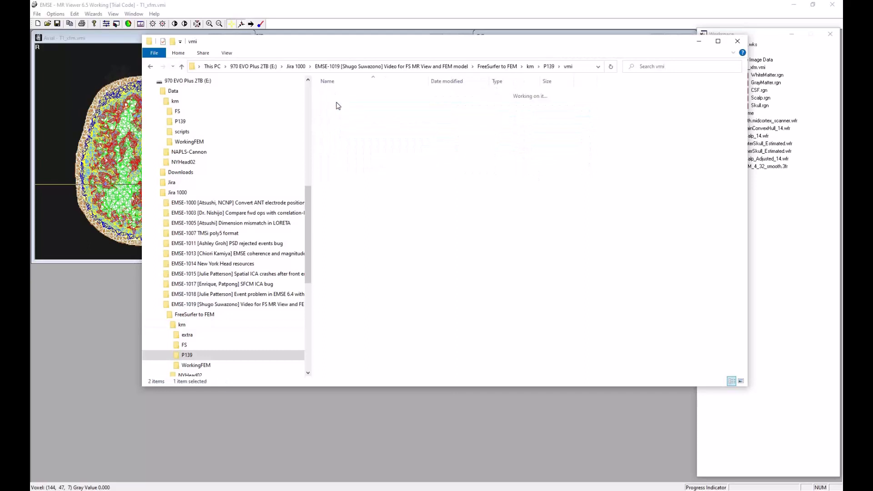
click(336, 105)
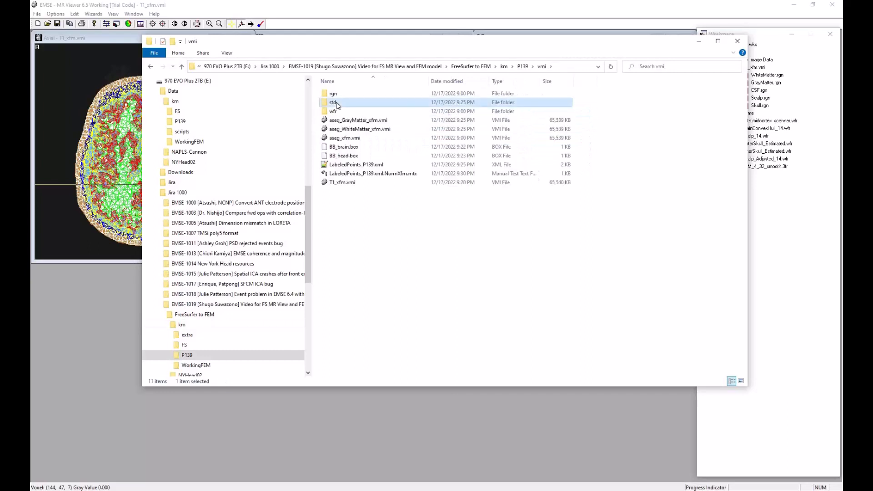
double_click(337, 105)
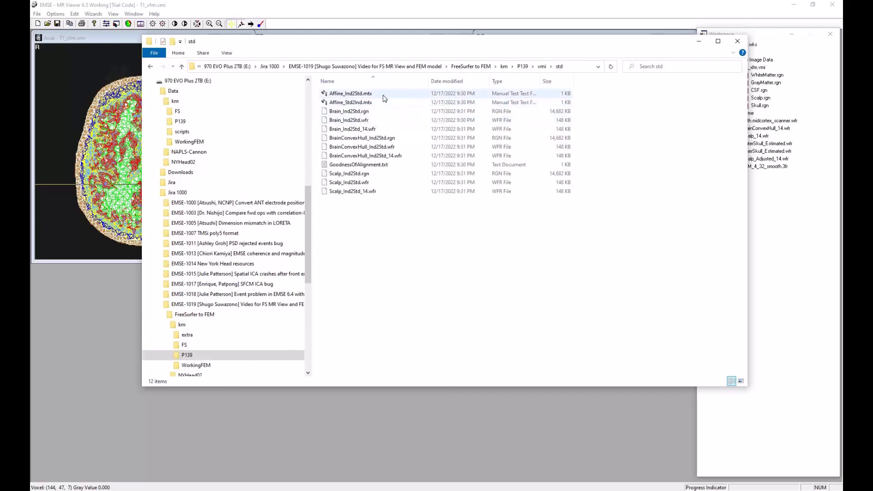
click(379, 102)
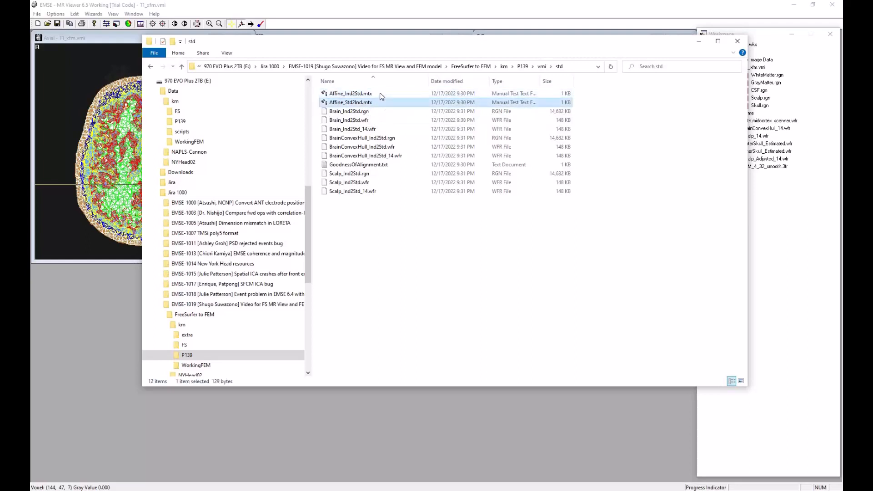
click(381, 94)
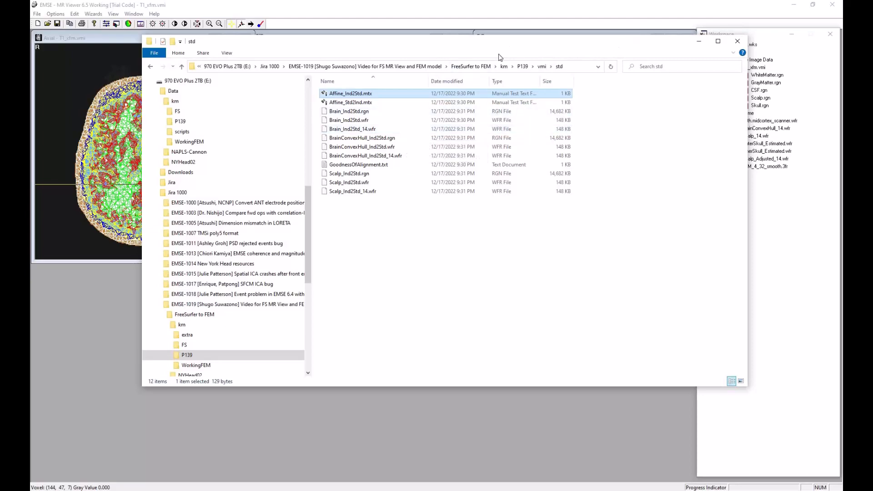
drag(614, 46, 0, 45)
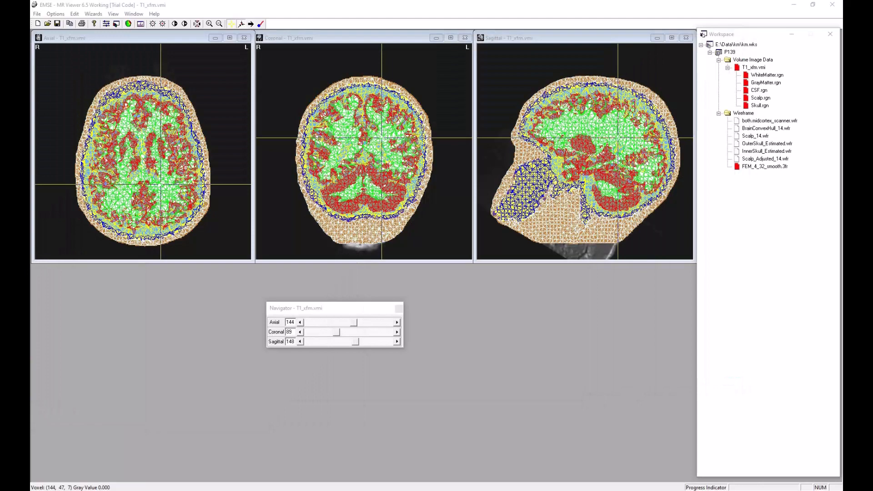